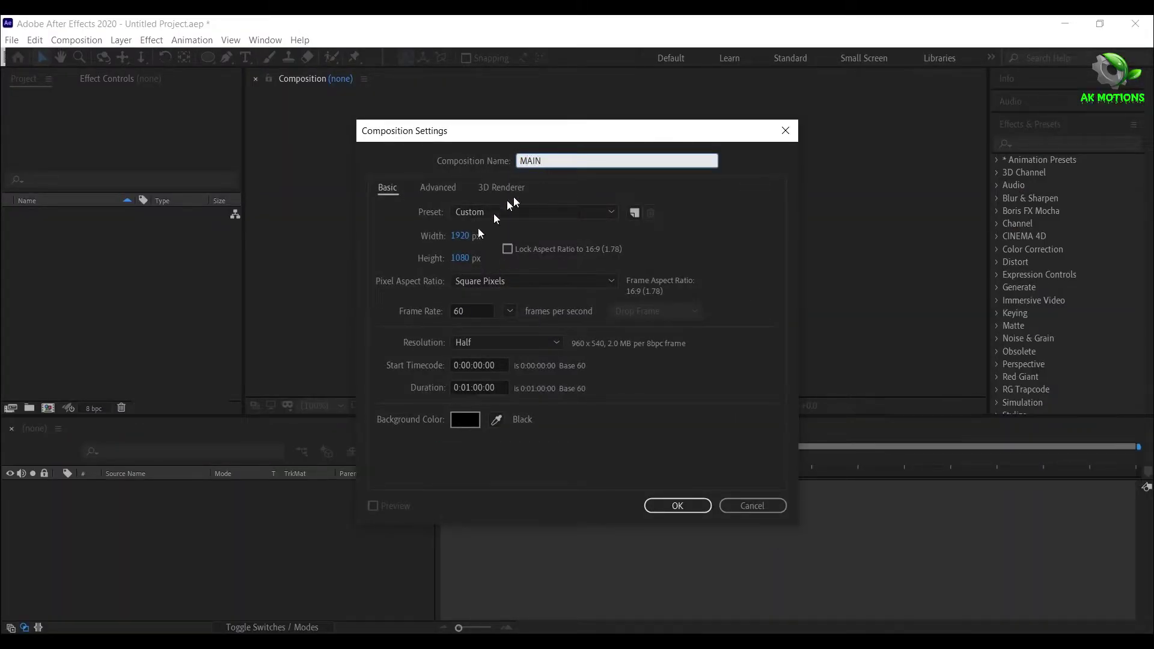
Create the MAIN composition and import the Janji mp3 song file
{"action": "left_click", "coordinate": [672, 505]}
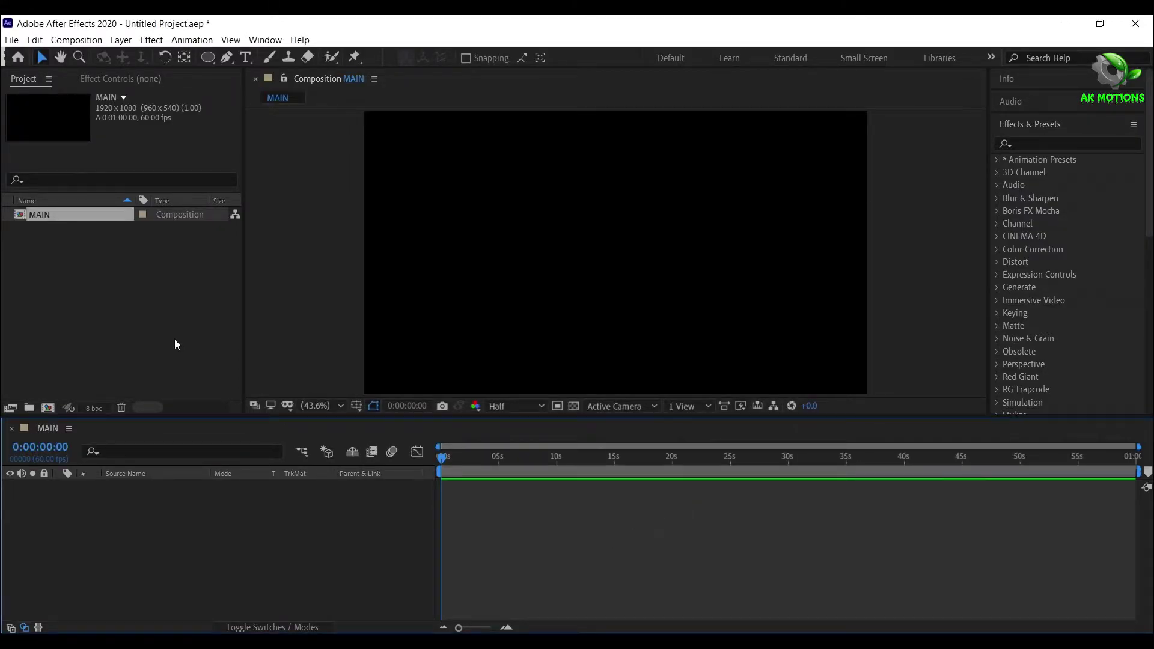
{"action": "double_click", "coordinate": [153, 340]}
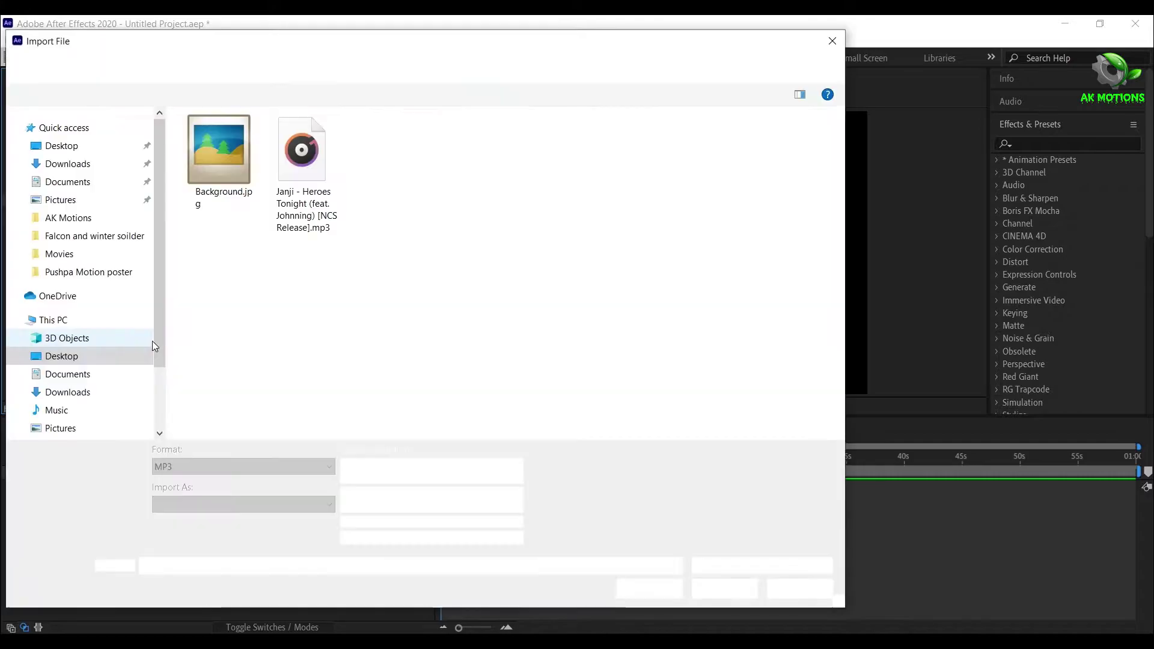
{"action": "left_click", "coordinate": [295, 158]}
{"action": "left_click", "coordinate": [721, 588]}
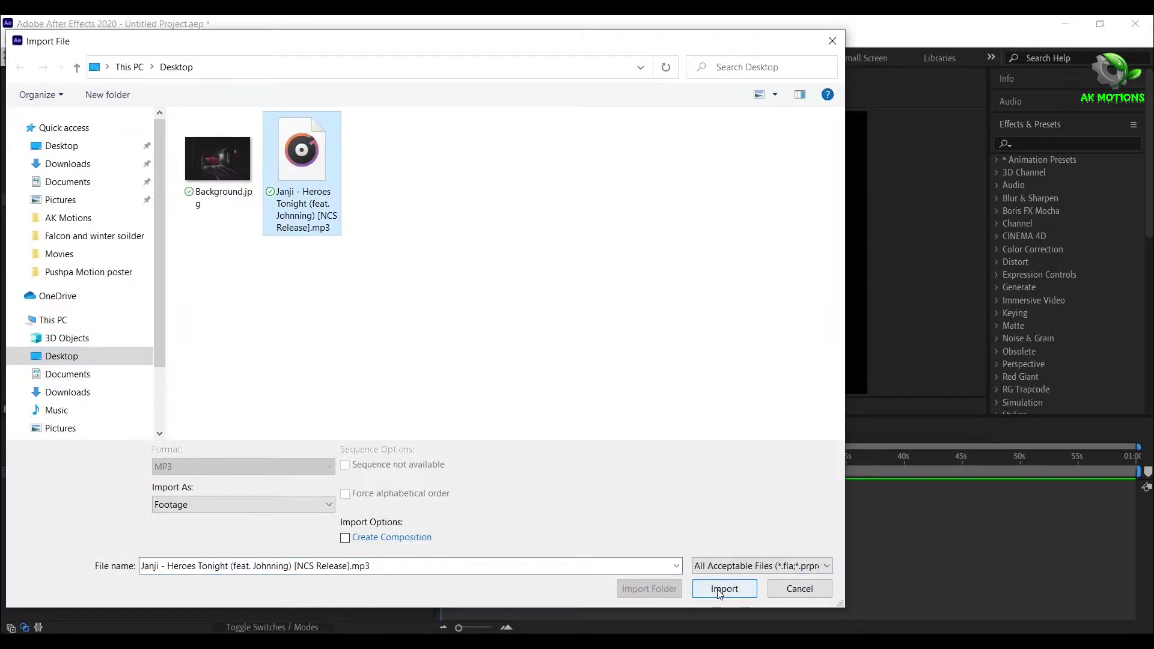
Add the song to MAIN and pre-compose it as 'music', moving all attributes
{"action": "left_click_drag", "start_coordinate": [68, 214], "coordinate": [136, 524]}
{"action": "right_click", "coordinate": [139, 488]}
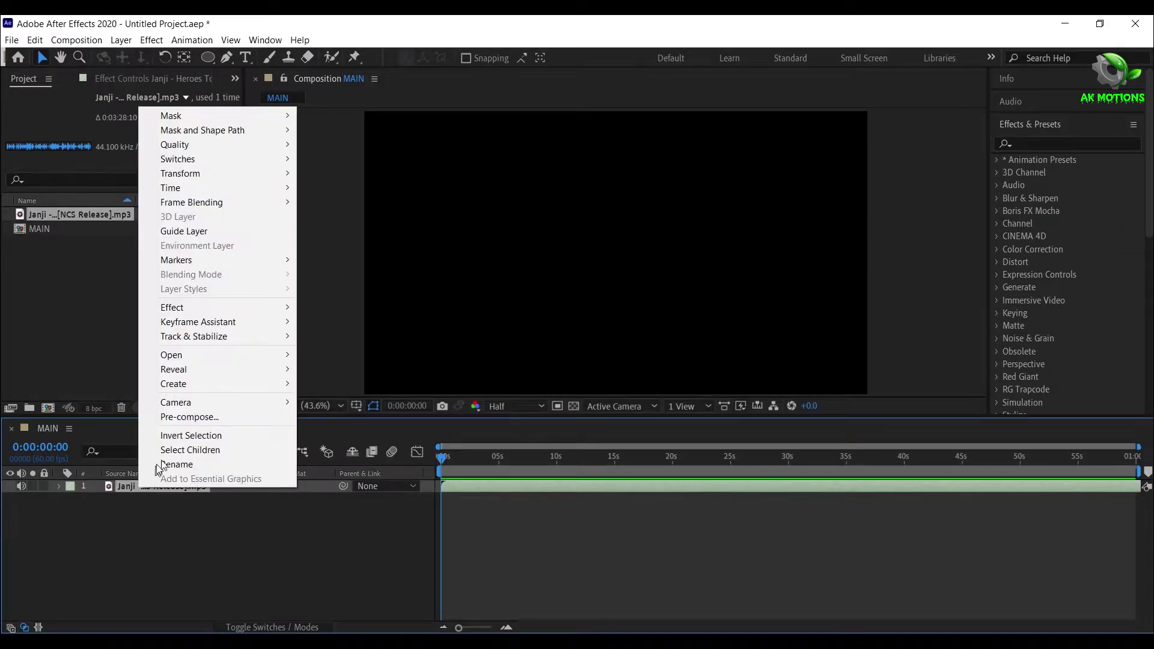
{"action": "left_click", "coordinate": [194, 416]}
{"action": "type", "text": "music"}
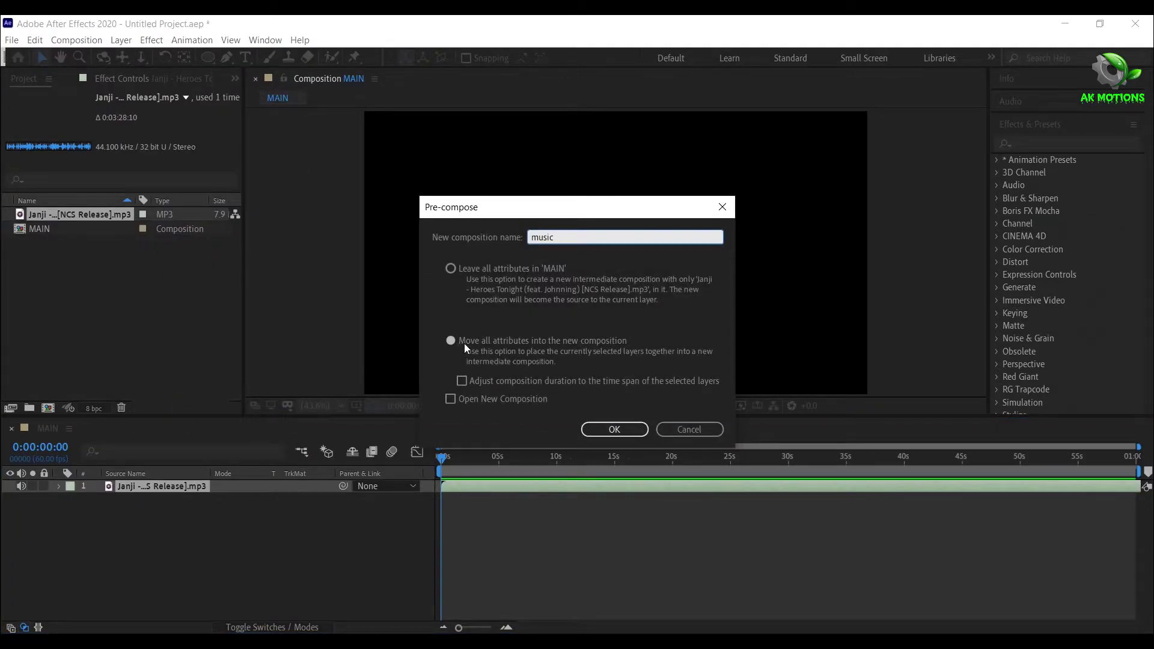
{"action": "left_click", "coordinate": [464, 346]}
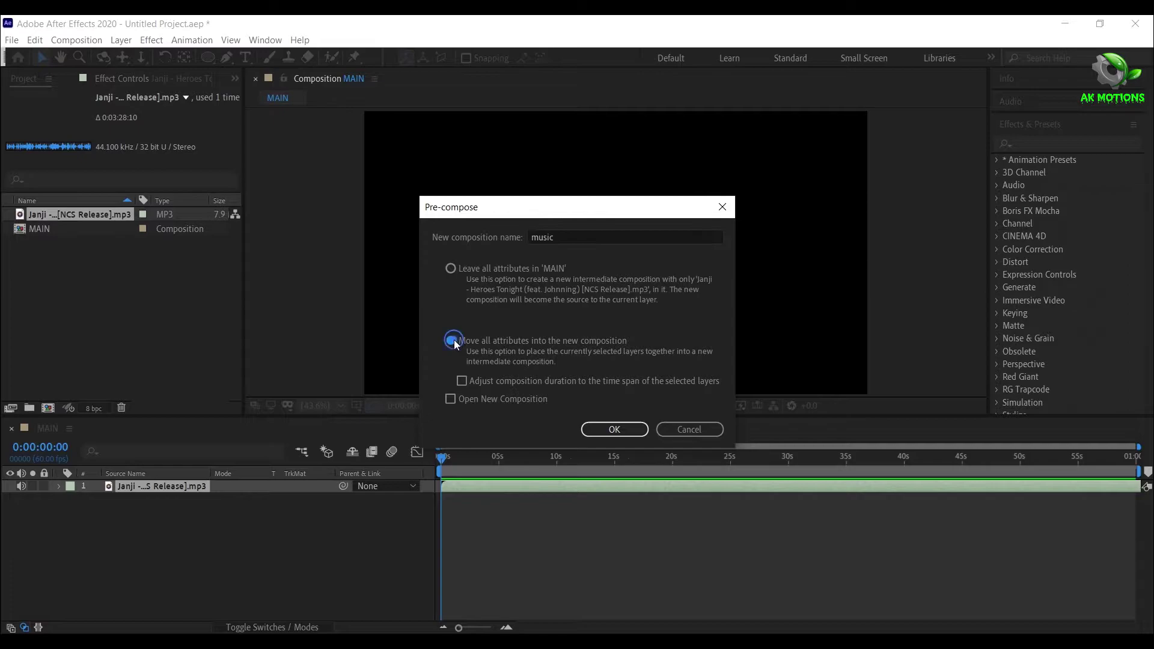
{"action": "left_click", "coordinate": [614, 430]}
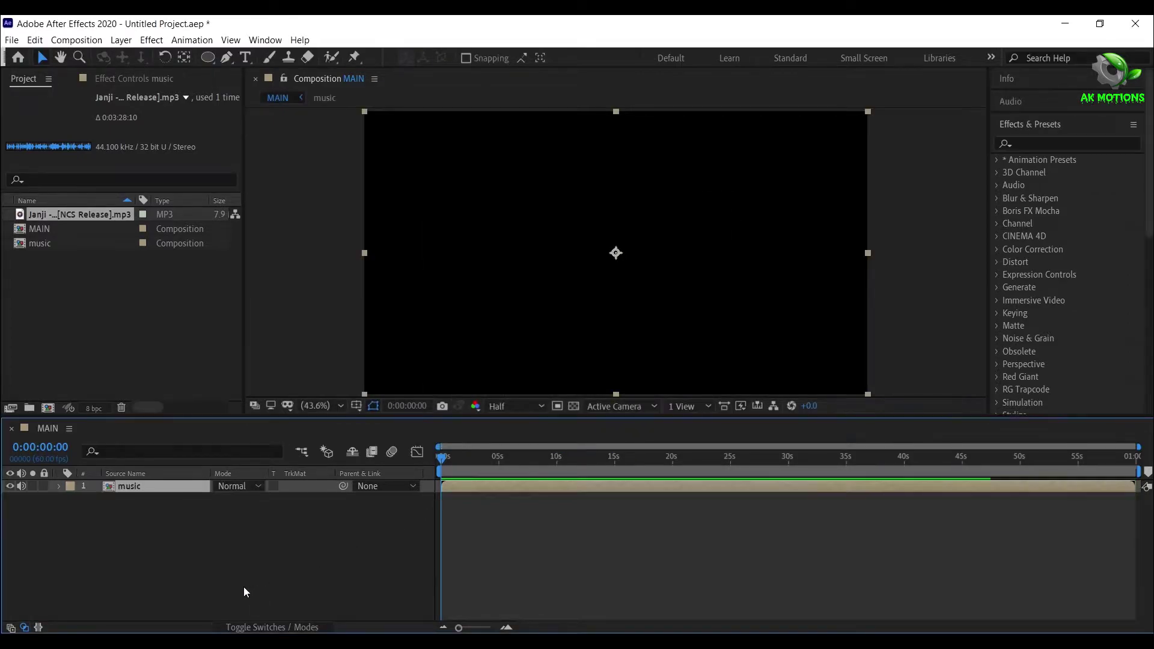
Add a new solid layer named 'circle 1' to MAIN
{"action": "right_click", "coordinate": [163, 514]}
{"action": "mouse_move", "coordinate": [211, 371]}
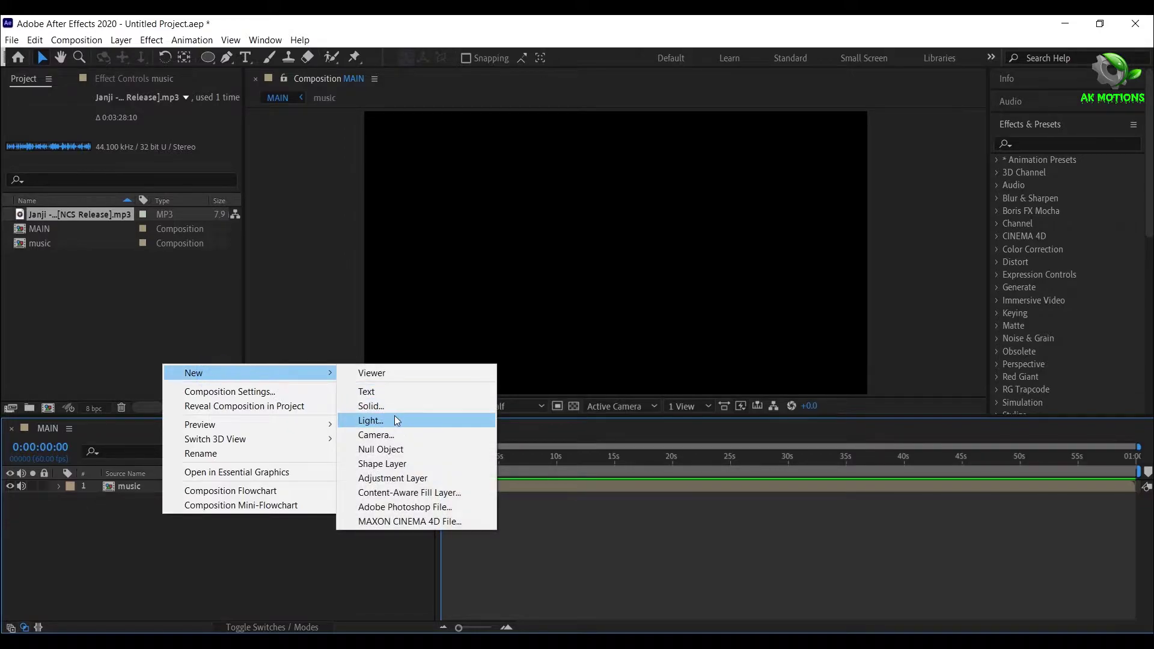
{"action": "left_click", "coordinate": [392, 408]}
{"action": "type", "text": "circle 1"}
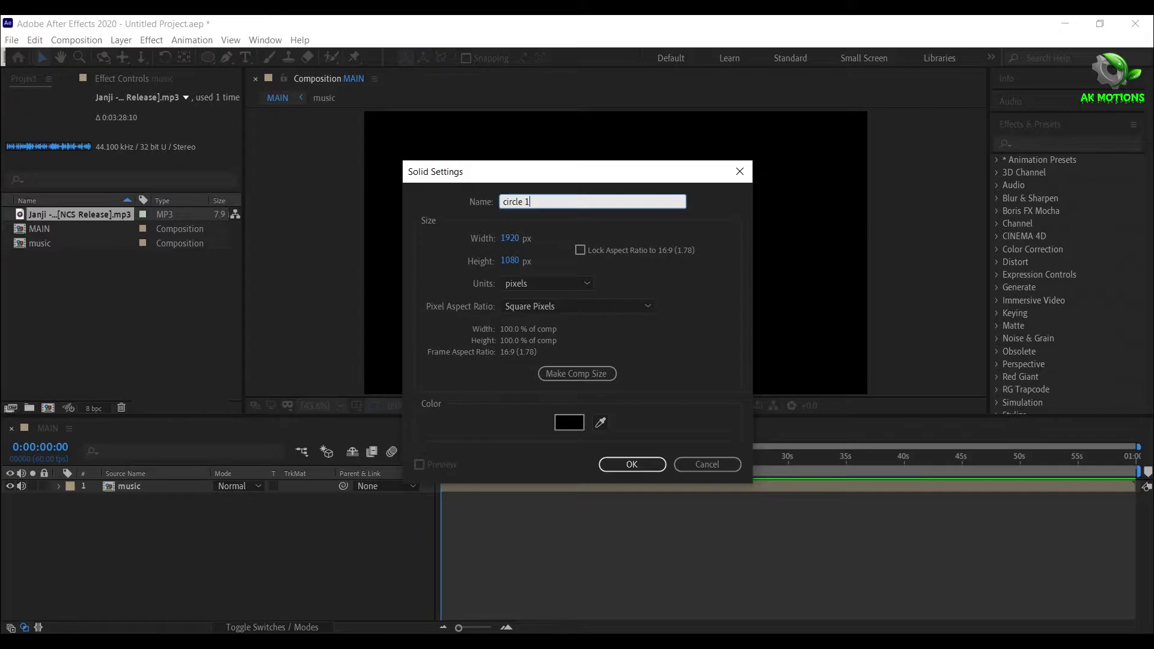
{"action": "left_click", "coordinate": [632, 464]}
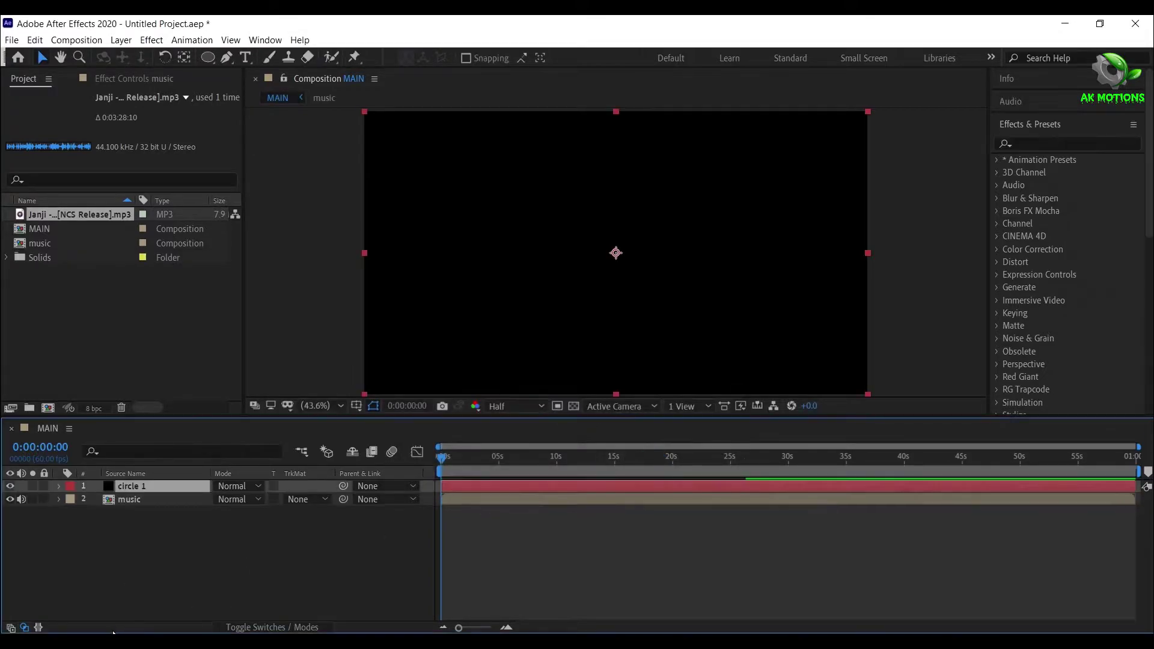
Draw a circular ellipse mask on circle 1 at the frame centre
{"action": "left_click", "coordinate": [208, 59]}
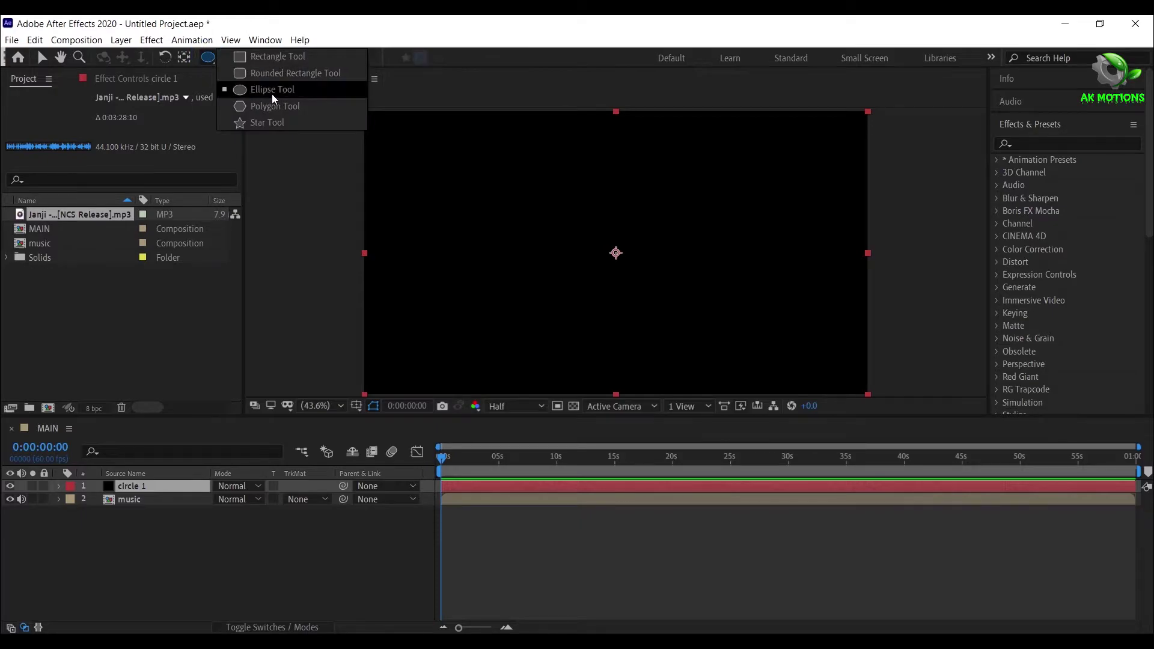
{"action": "left_click", "coordinate": [273, 98]}
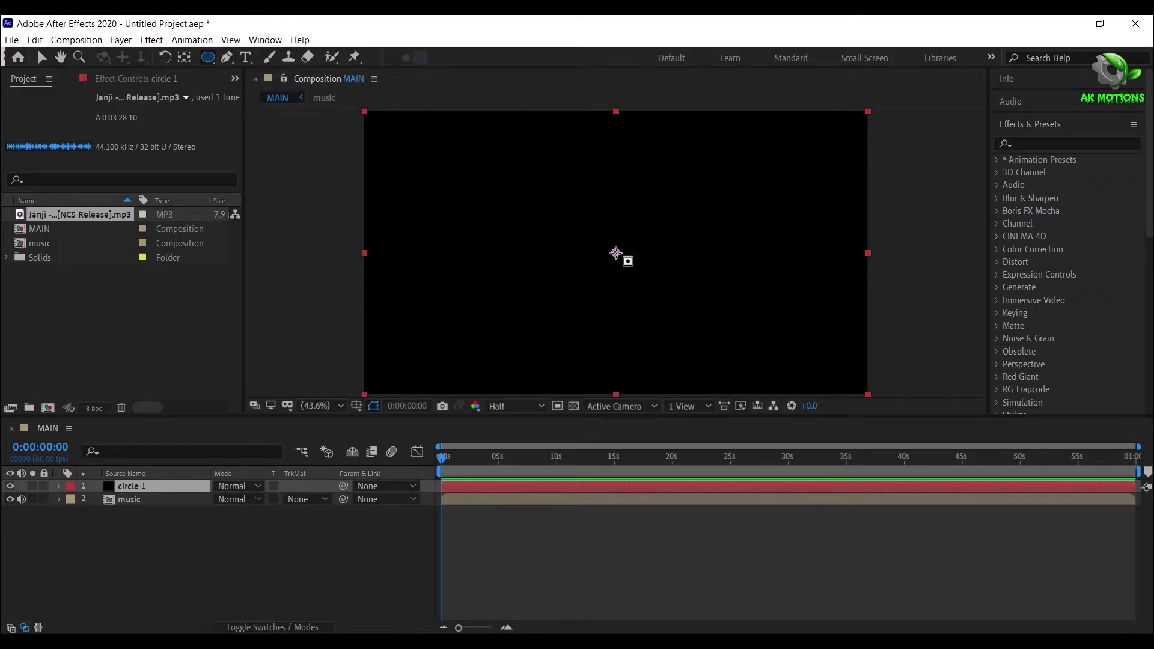
{"action": "left_click_drag", "start_coordinate": [616, 253], "coordinate": [547, 182]}
Select Mask 1 and move the circle mask to the right of centre
{"action": "left_click", "coordinate": [60, 484]}
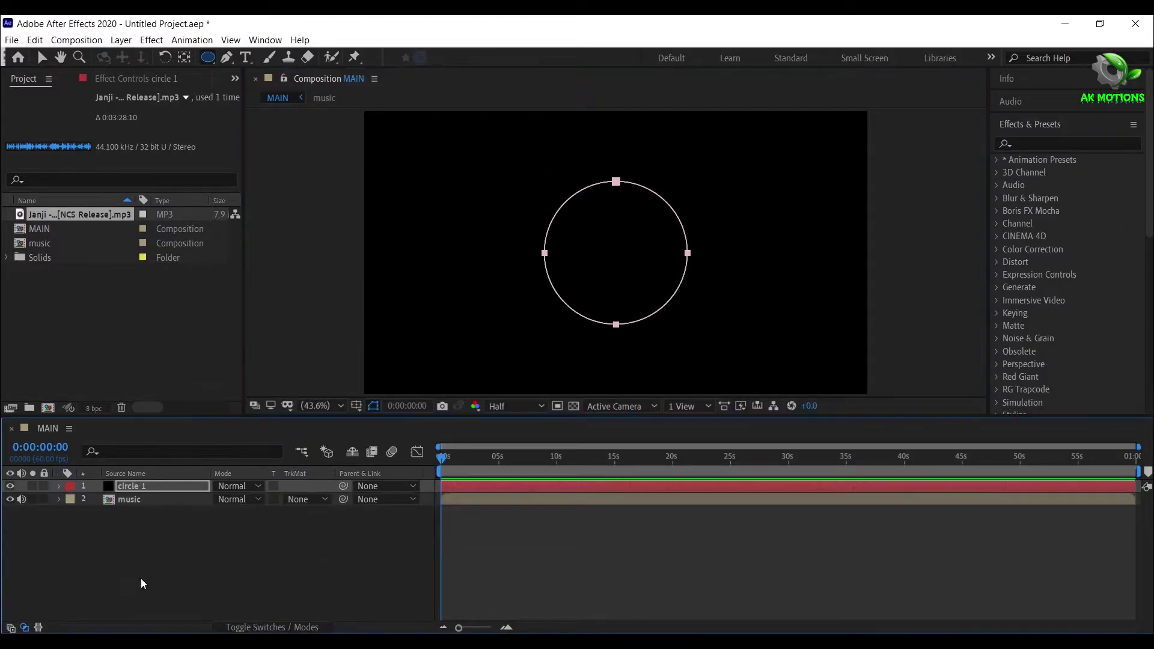
{"action": "left_click", "coordinate": [140, 578]}
{"action": "left_click", "coordinate": [53, 485]}
{"action": "left_click", "coordinate": [59, 486]}
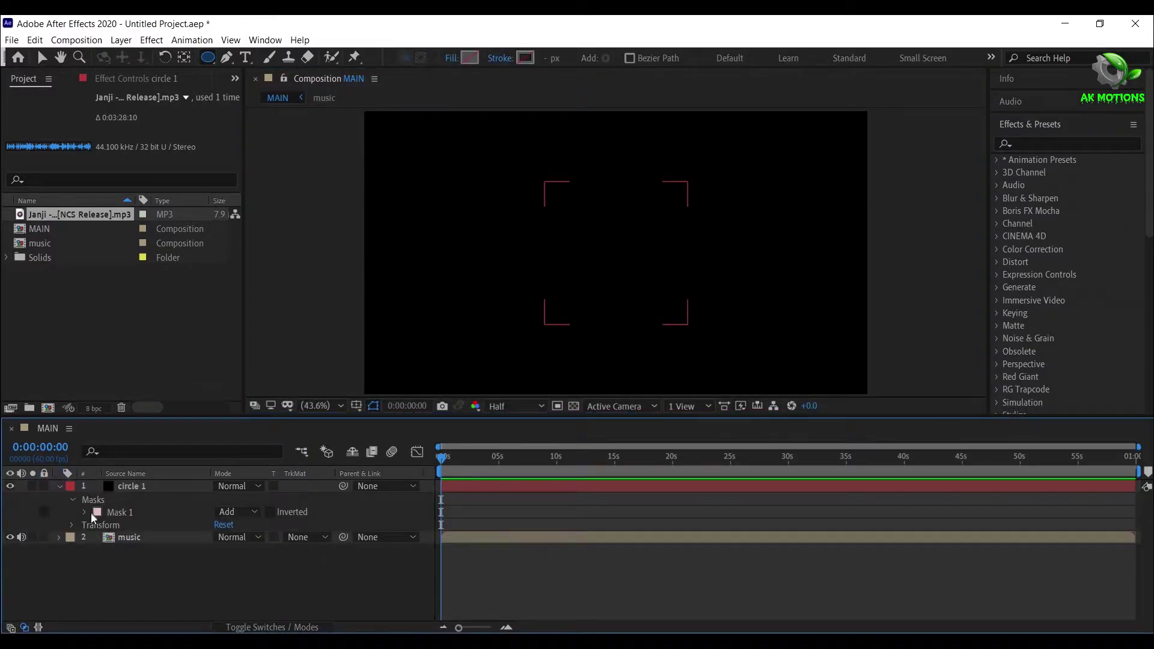
{"action": "left_click", "coordinate": [135, 510]}
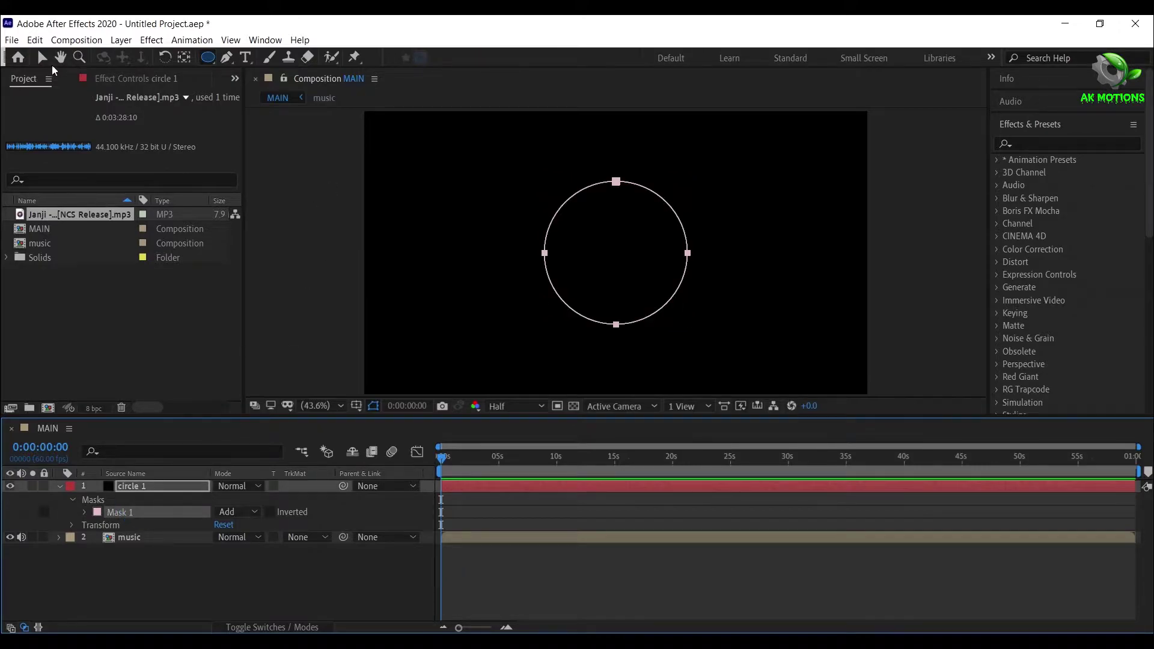
{"action": "left_click", "coordinate": [42, 57]}
{"action": "left_click_drag", "start_coordinate": [689, 257], "coordinate": [801, 255]}
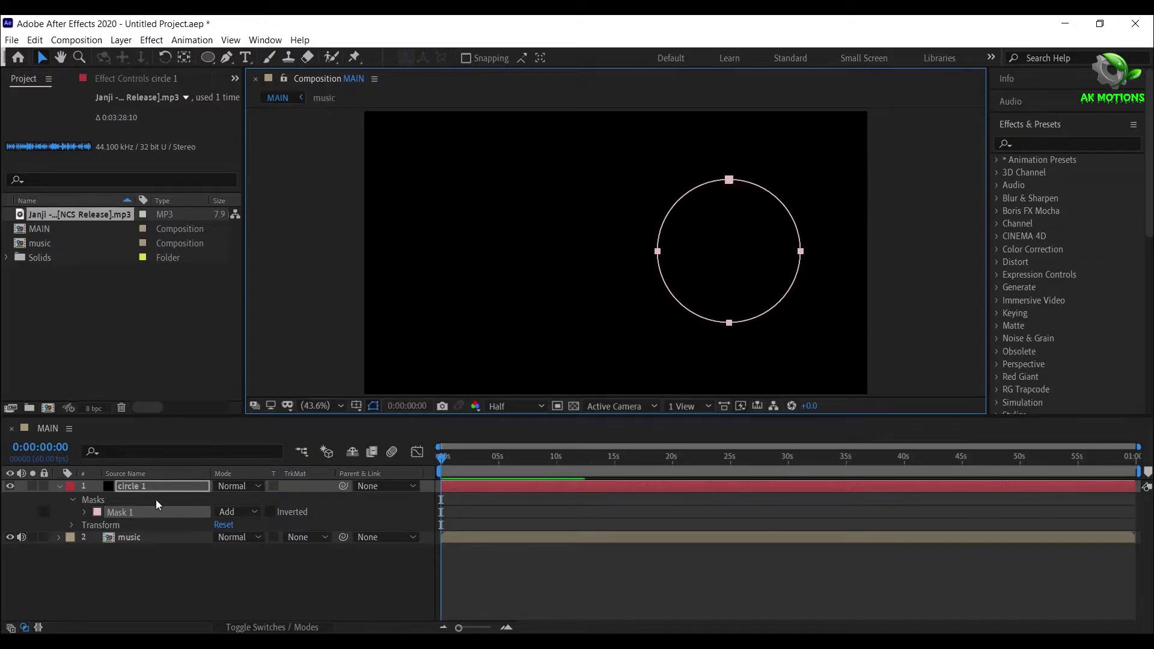
Drag circle 1's anchor point with the Pan Behind tool to the circle mask's centre
{"action": "left_click", "coordinate": [126, 474]}
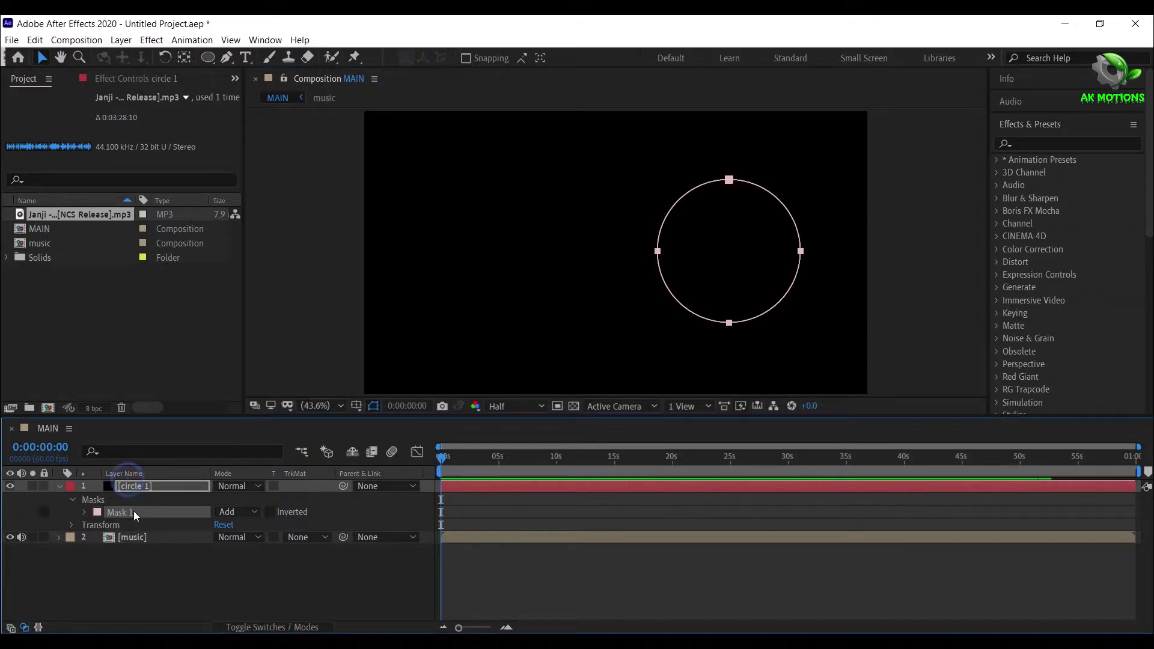
{"action": "left_click", "coordinate": [184, 58]}
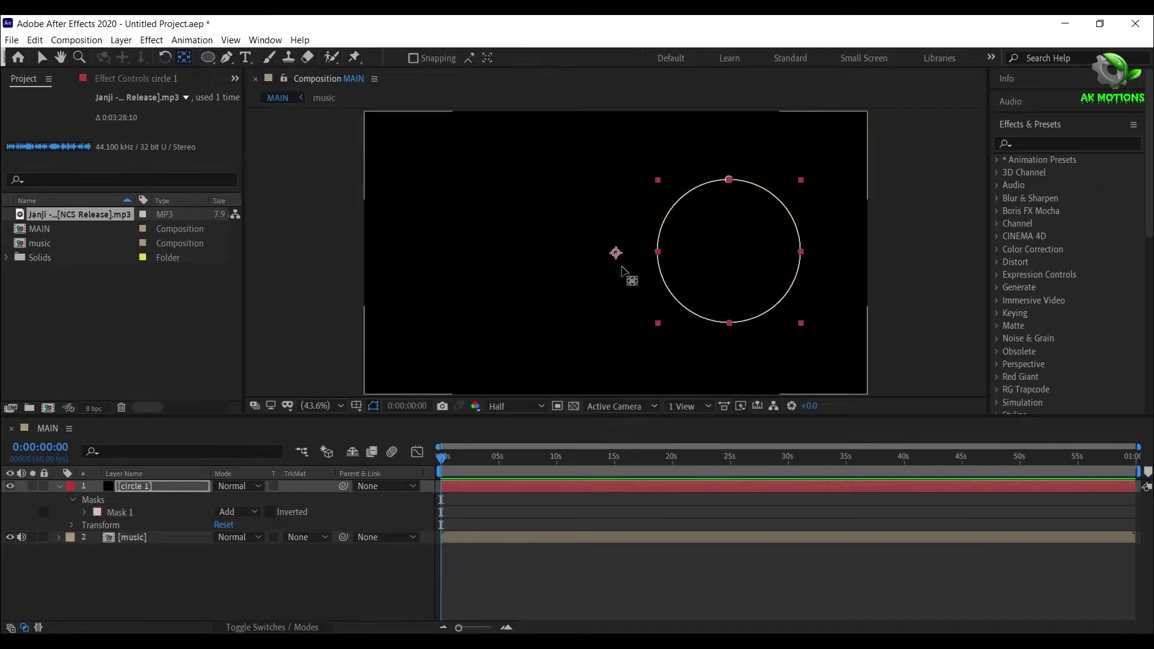
{"action": "left_click_drag", "start_coordinate": [616, 253], "coordinate": [729, 253]}
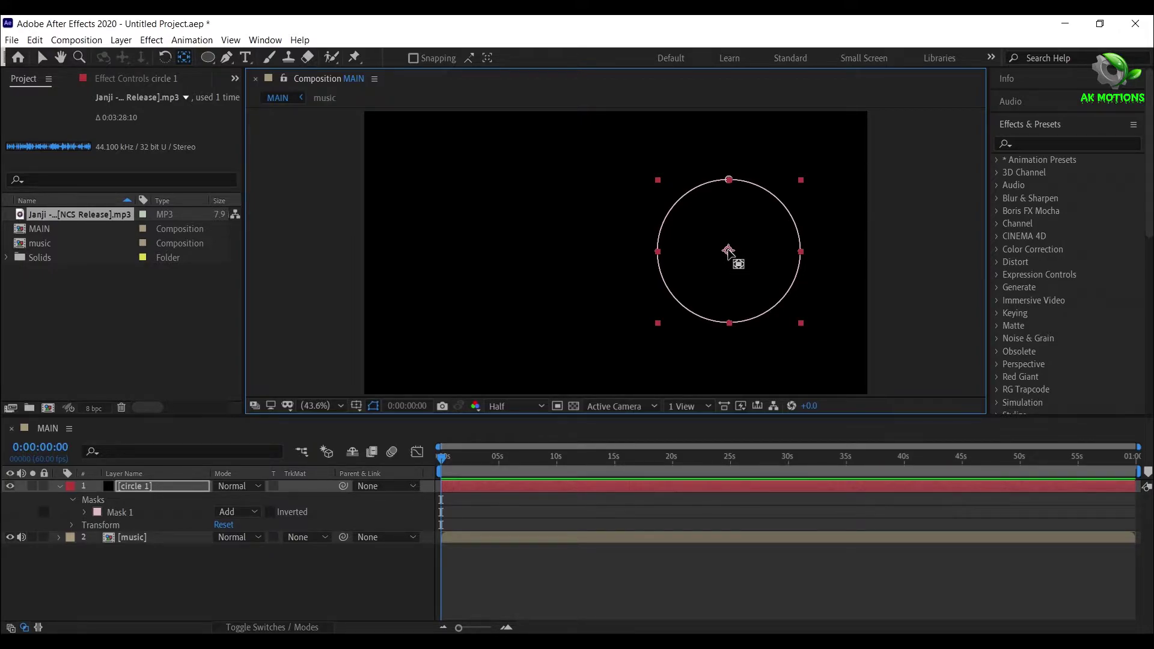
{"action": "left_click_drag", "start_coordinate": [728, 250], "coordinate": [729, 251]}
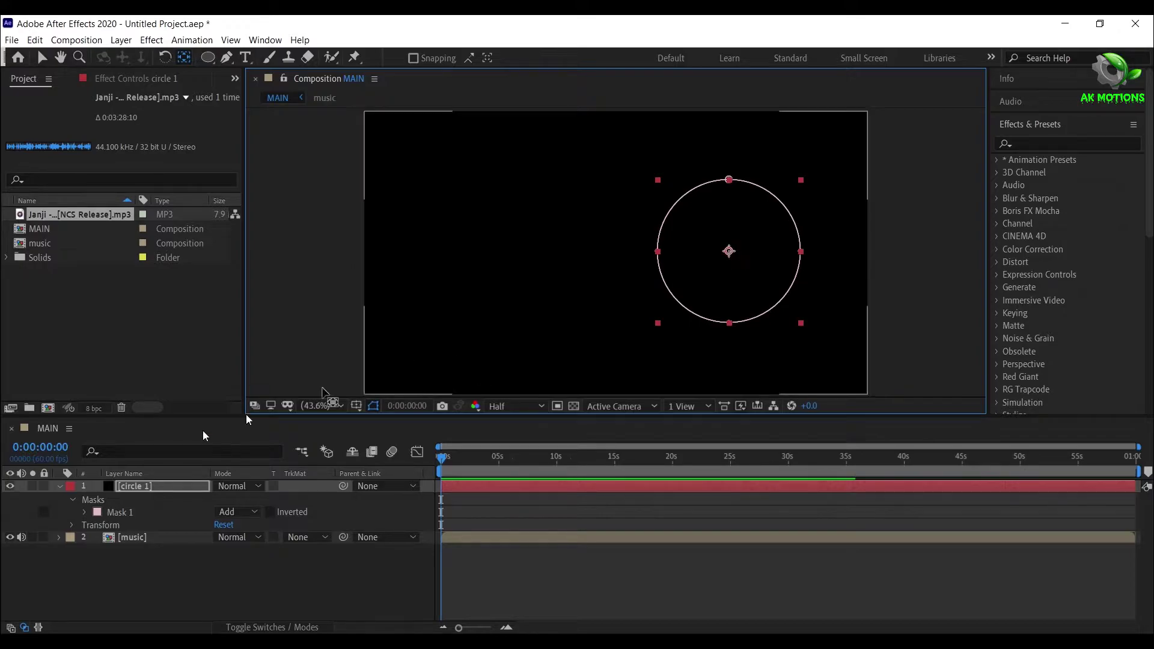
{"action": "left_click", "coordinate": [59, 487]}
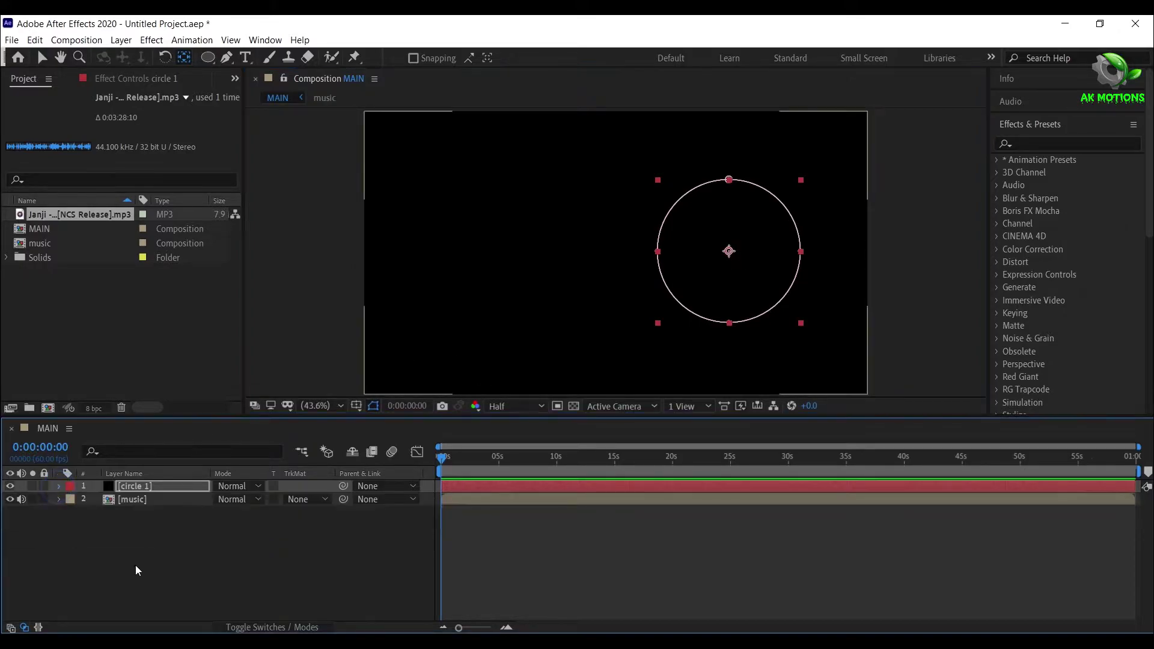
{"action": "left_click", "coordinate": [153, 562]}
Apply Saber to circle 1 with Core Type set to Layer Masks and hide the mask outline
{"action": "left_click", "coordinate": [152, 485]}
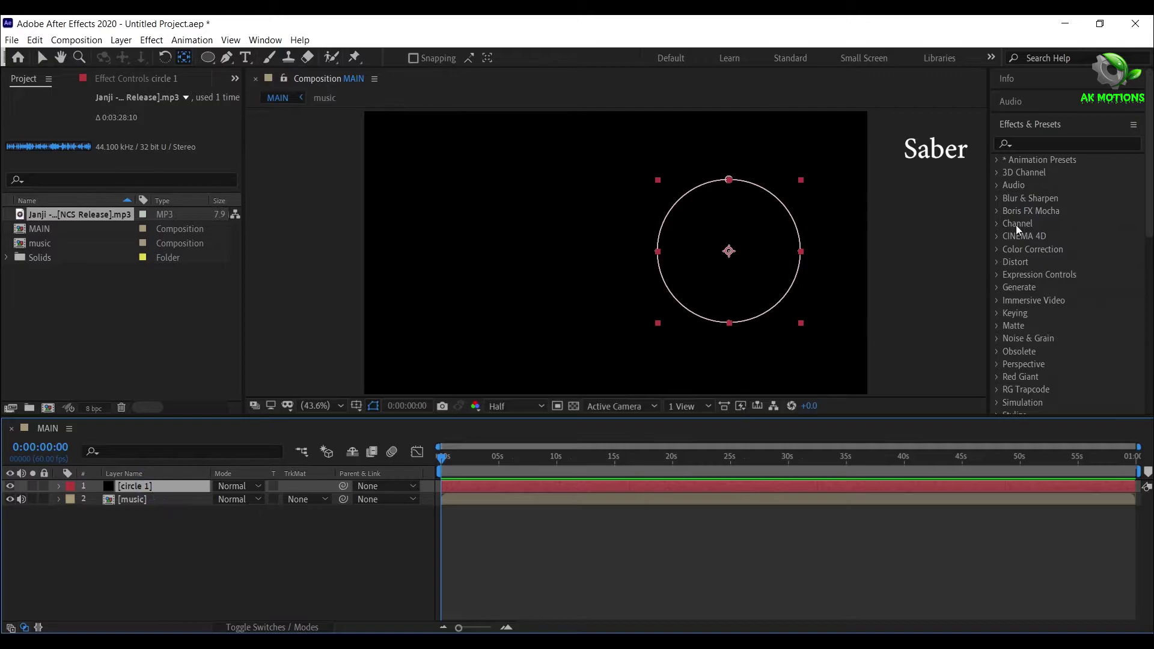
{"action": "left_click", "coordinate": [1043, 146]}
{"action": "type", "text": "saber"}
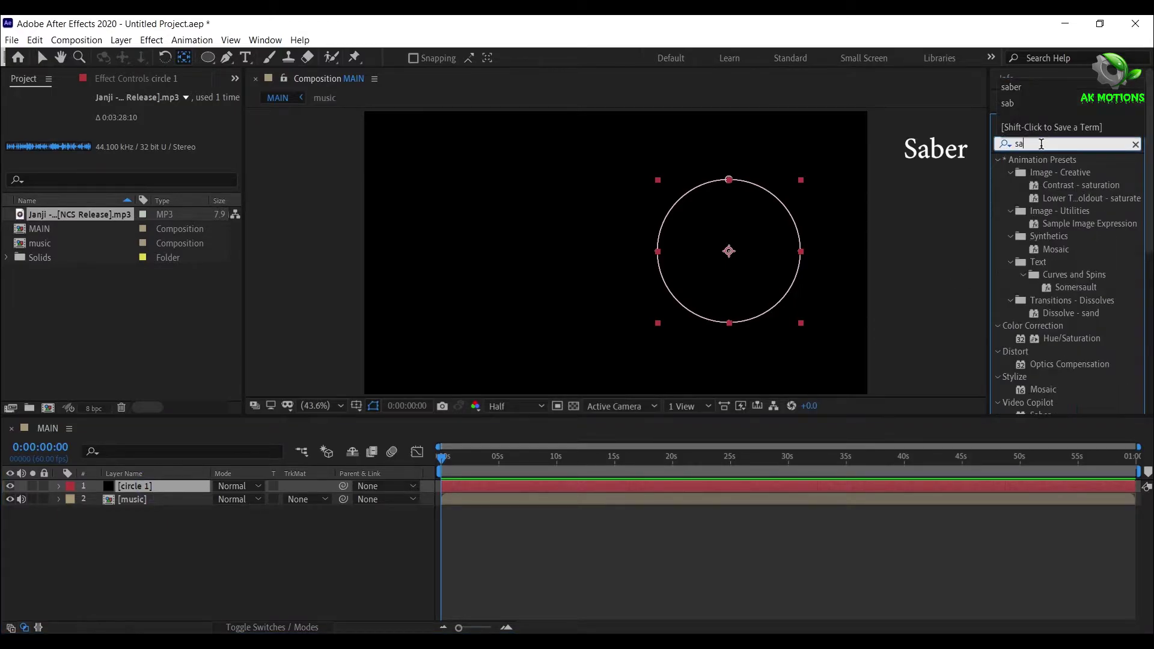
{"action": "double_click", "coordinate": [1040, 173]}
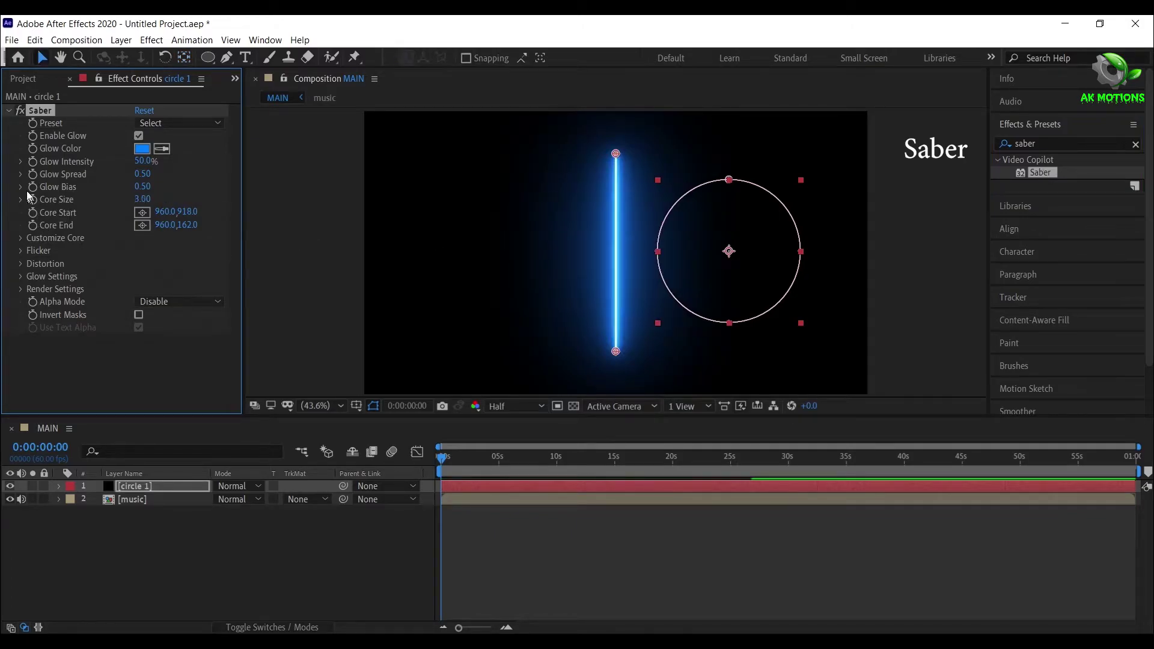
{"action": "left_click", "coordinate": [21, 238]}
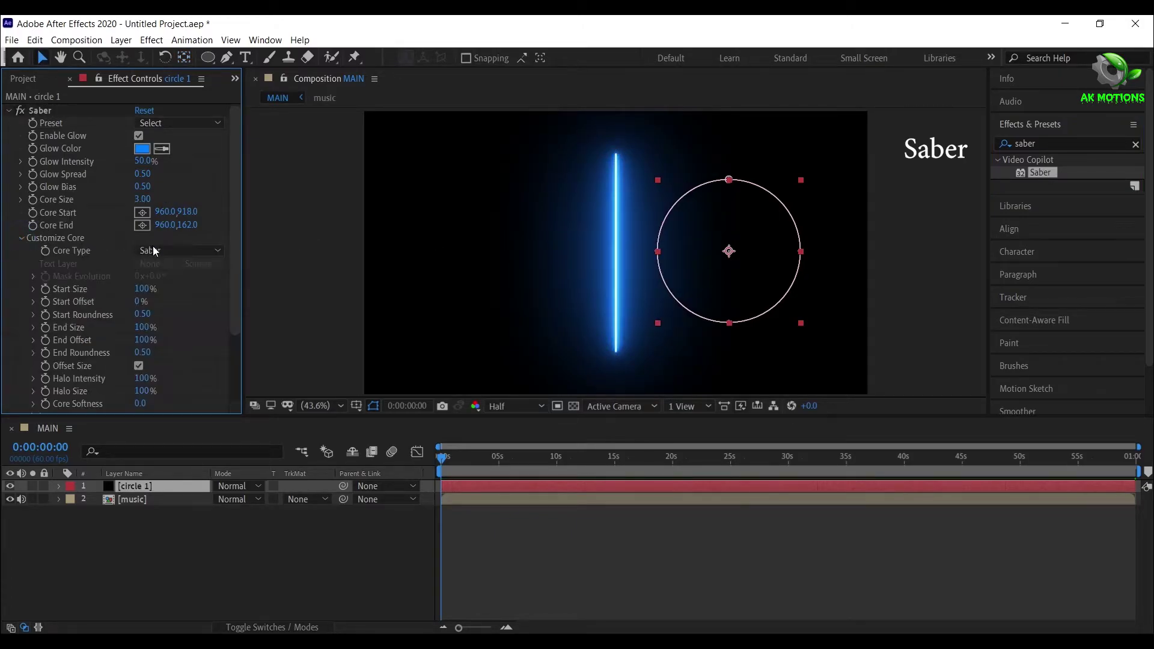
{"action": "left_click", "coordinate": [154, 252]}
{"action": "left_click", "coordinate": [179, 284]}
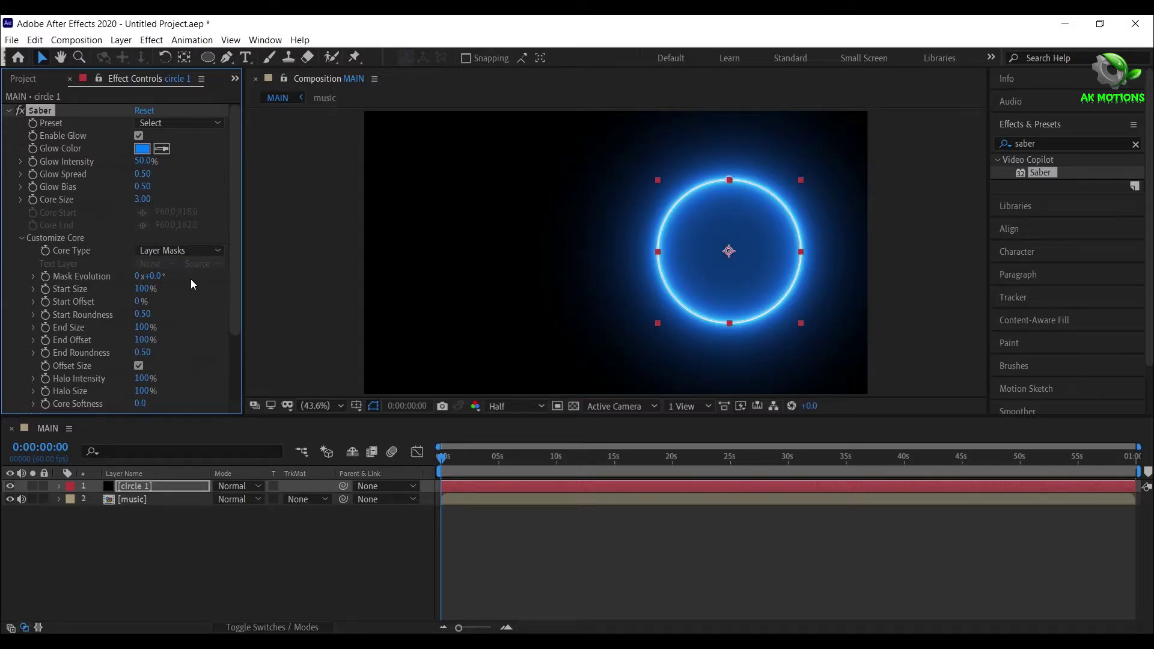
{"action": "left_click", "coordinate": [373, 406]}
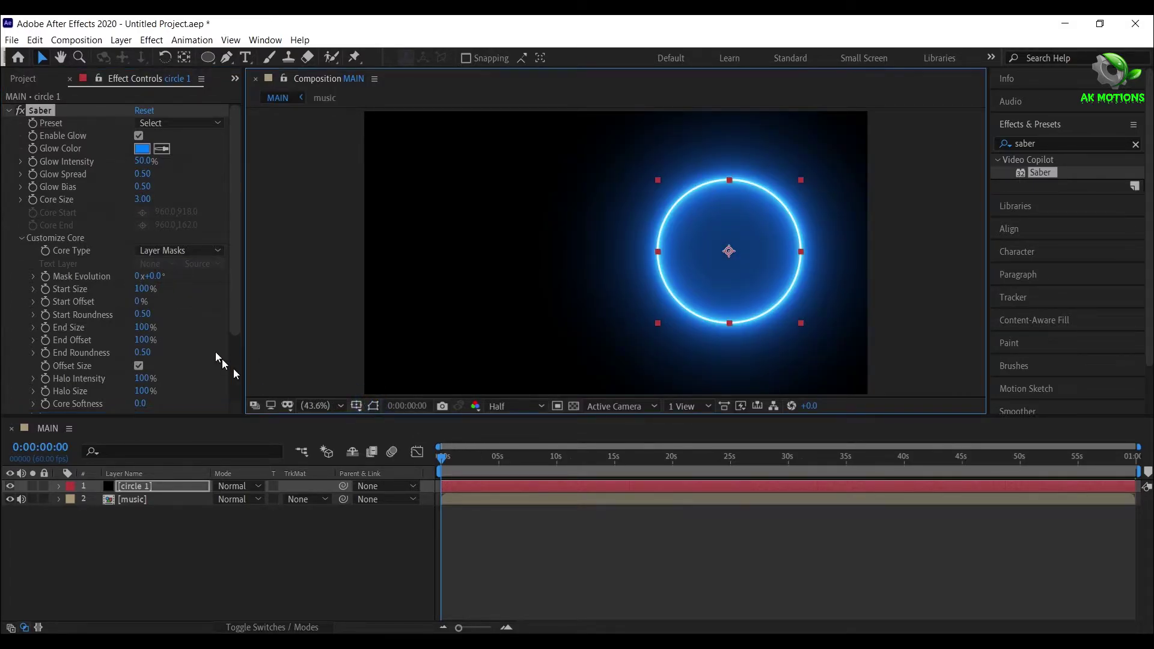
Set Saber's Core Size to 7 and Glow Intensity to 30%
{"action": "left_click", "coordinate": [142, 200]}
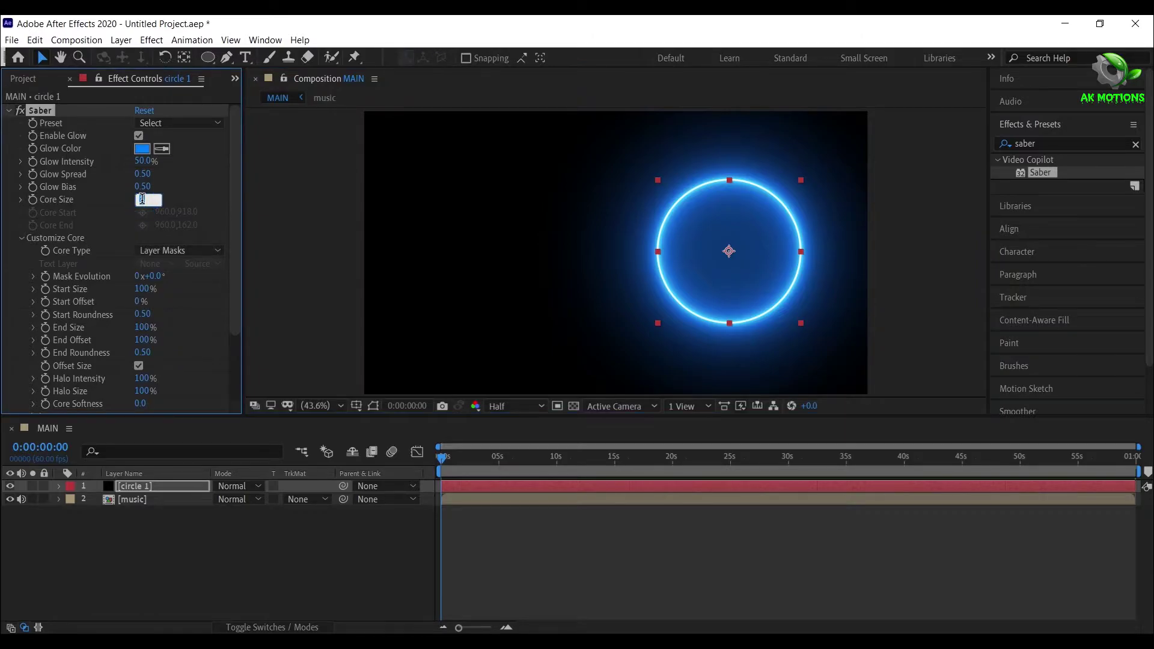
{"action": "key", "text": "Return"}
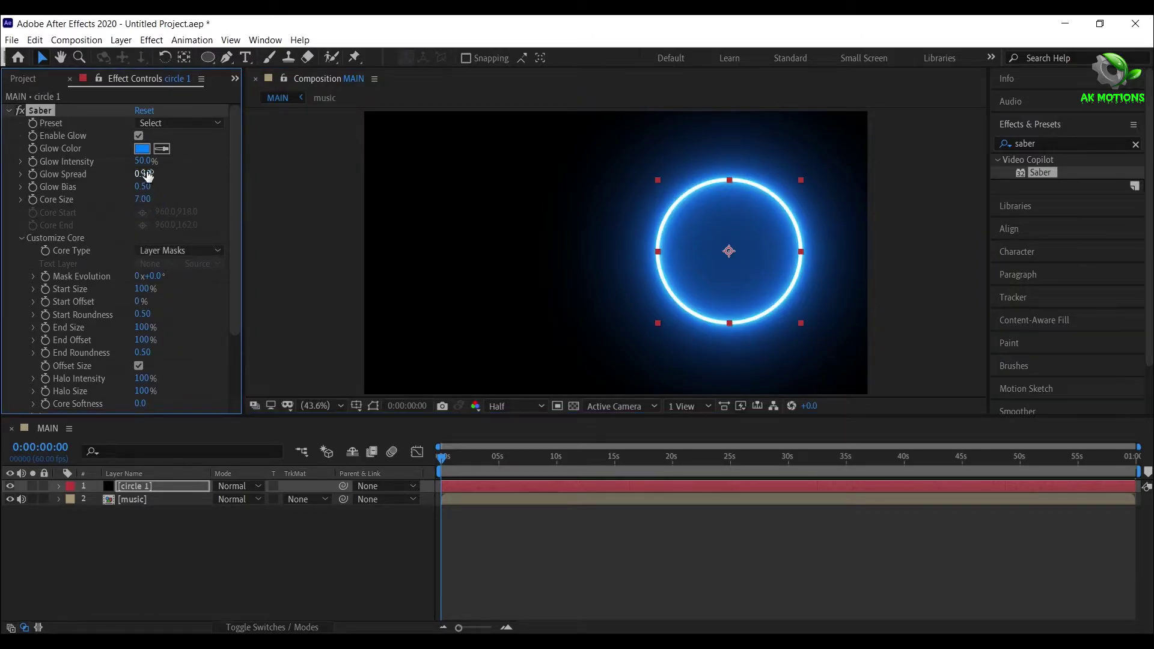
{"action": "left_click", "coordinate": [144, 161]}
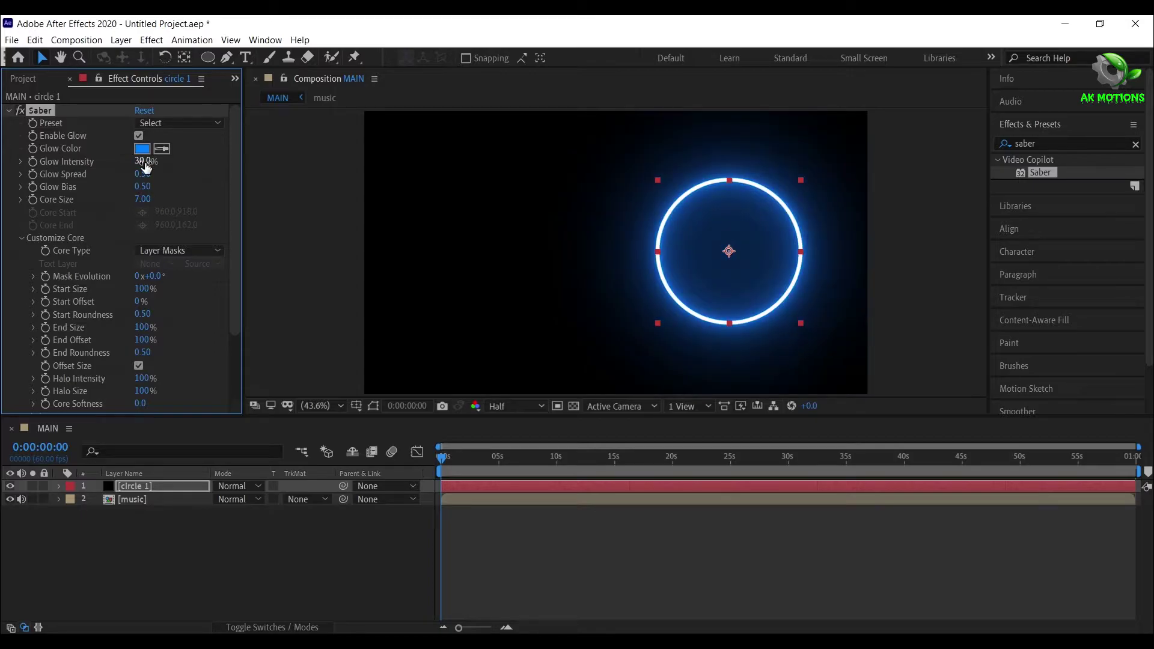
Change the Saber Glow Color to bright cyan 2CE9F7
{"action": "left_click", "coordinate": [142, 148]}
{"action": "left_click", "coordinate": [485, 275]}
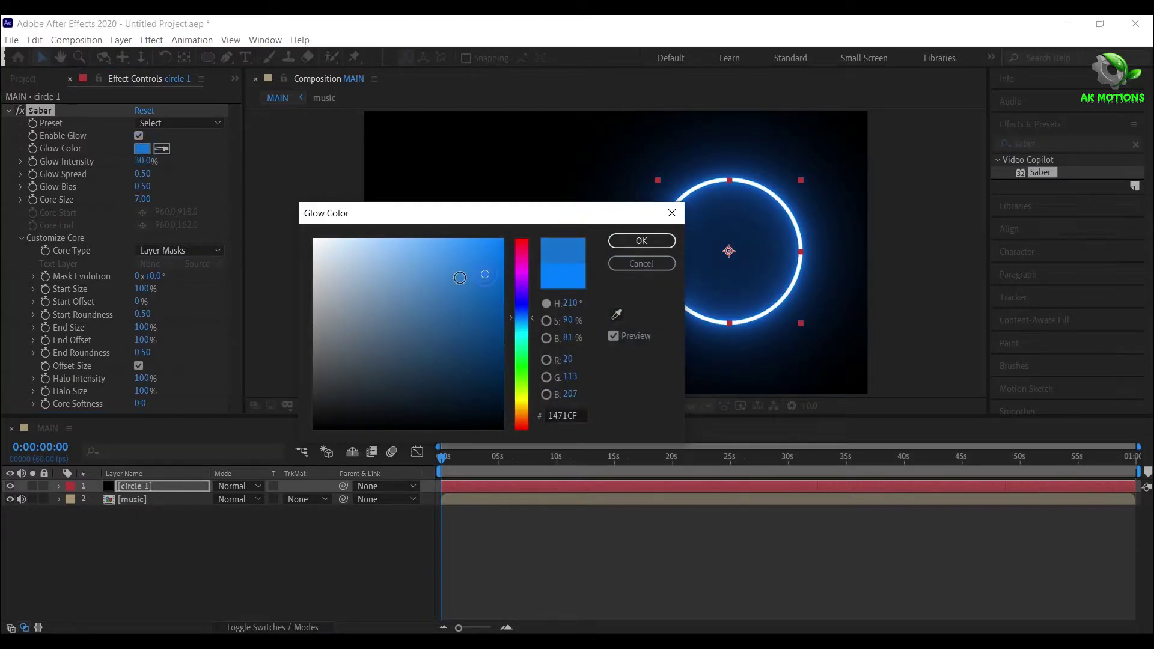
{"action": "mouse_move", "coordinate": [419, 259]}
{"action": "left_mouse_down"}
{"action": "mouse_move", "coordinate": [442, 253]}
{"action": "mouse_move", "coordinate": [442, 276]}
{"action": "mouse_move", "coordinate": [425, 274]}
{"action": "left_mouse_up"}
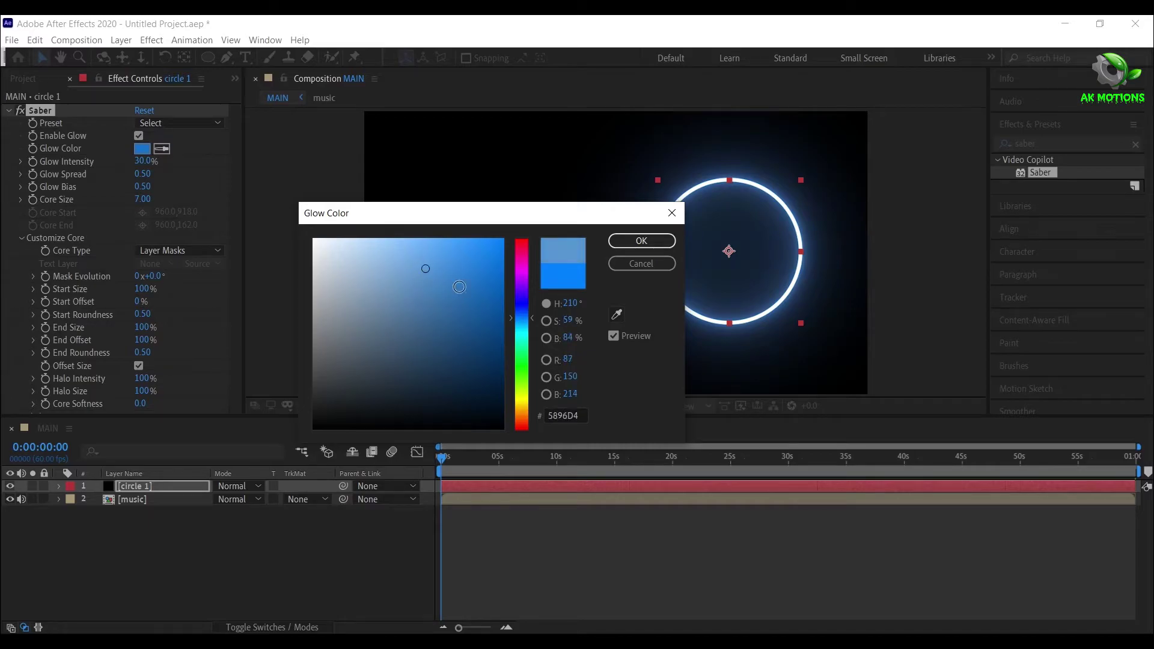
{"action": "left_click_drag", "start_coordinate": [533, 323], "coordinate": [535, 336]}
{"action": "left_click_drag", "start_coordinate": [469, 250], "coordinate": [469, 243]}
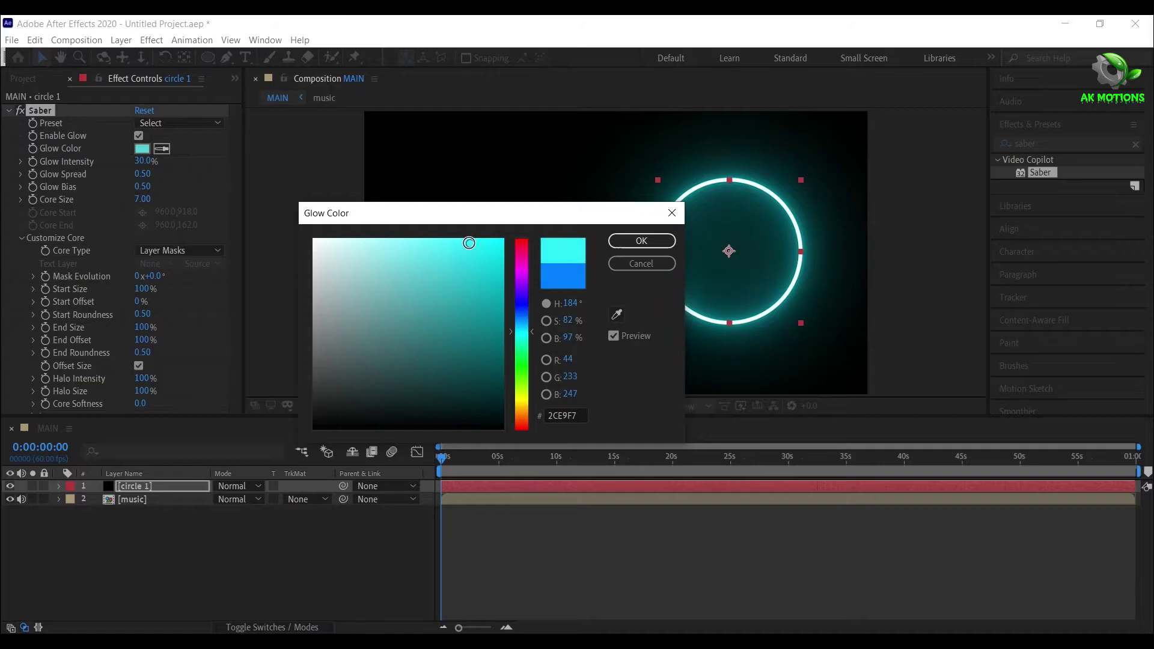
{"action": "left_click", "coordinate": [639, 241]}
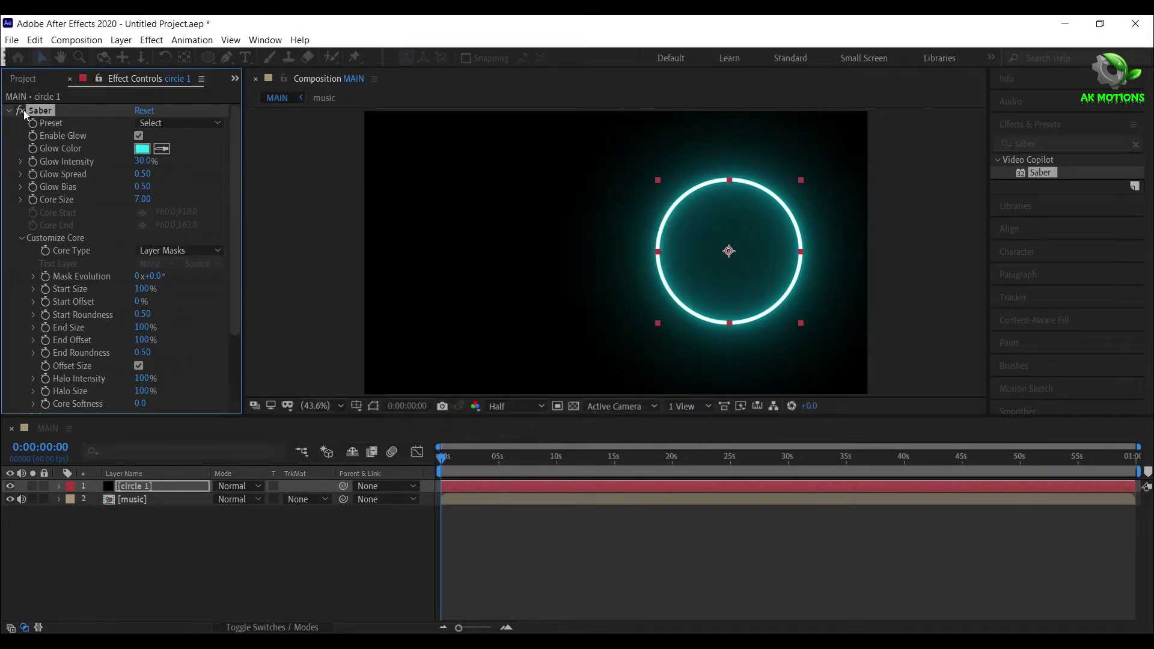
Start a new 1920×1080 black solid and name it 'soundkeys'
{"action": "left_click", "coordinate": [232, 570]}
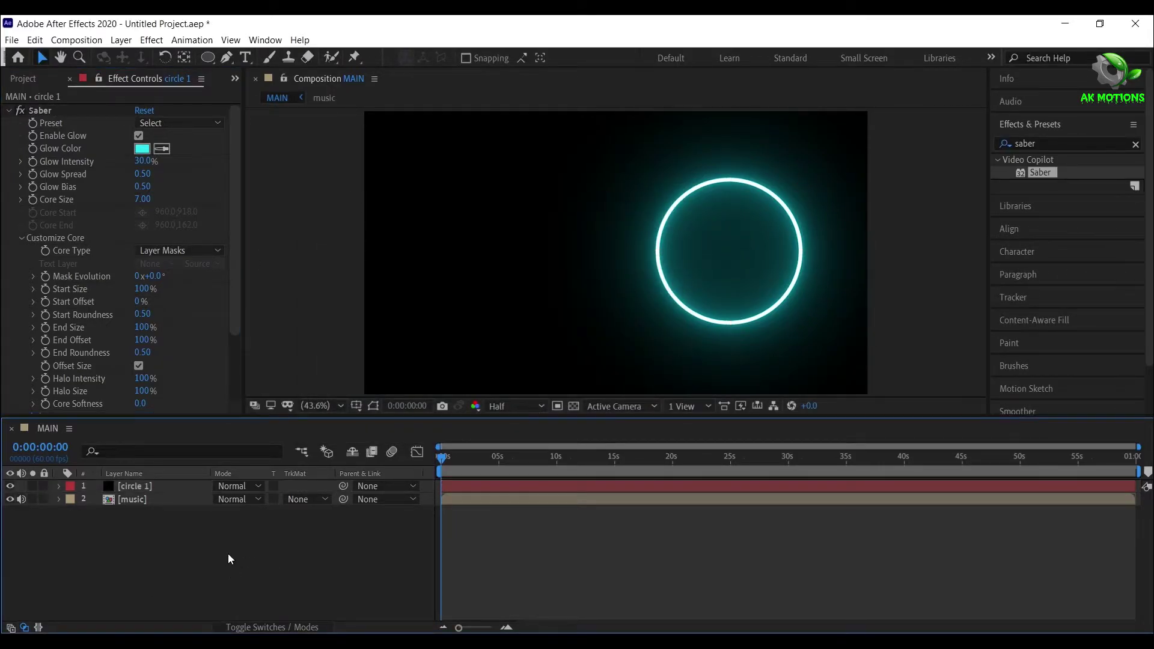
{"action": "right_click", "coordinate": [208, 556]}
{"action": "left_click", "coordinate": [268, 416]}
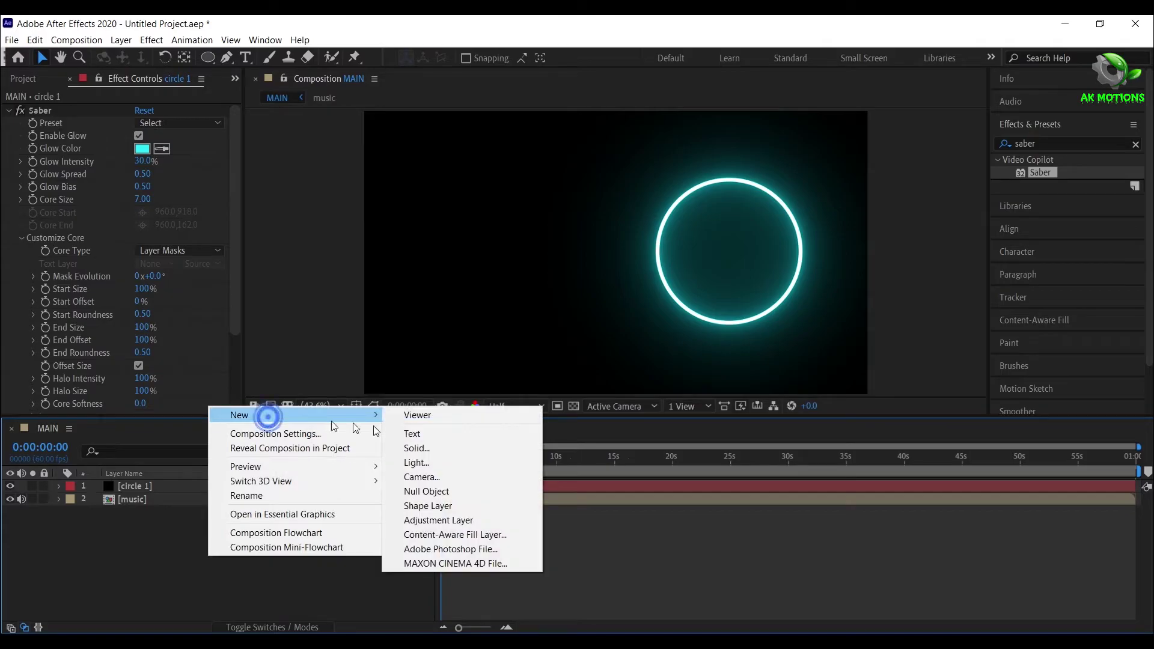
{"action": "left_click", "coordinate": [430, 449]}
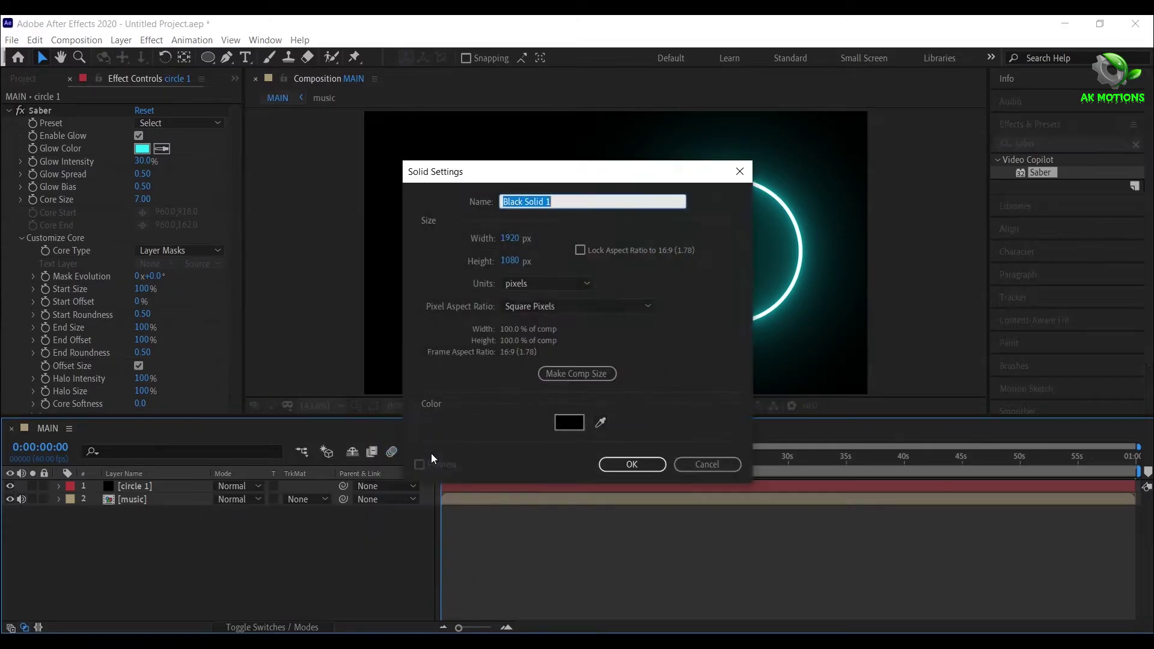
{"action": "type", "text": "soundkeys"}
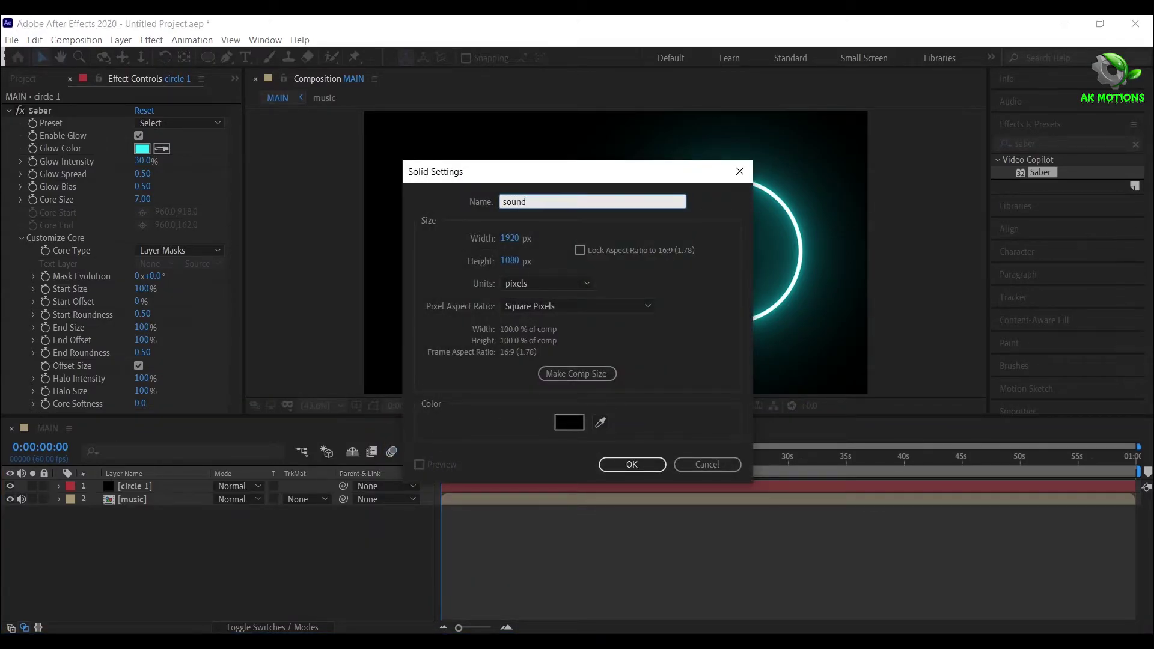
Create the soundkeys solid and apply Sound Keys with Audio Layer set to music
{"action": "left_click", "coordinate": [631, 464]}
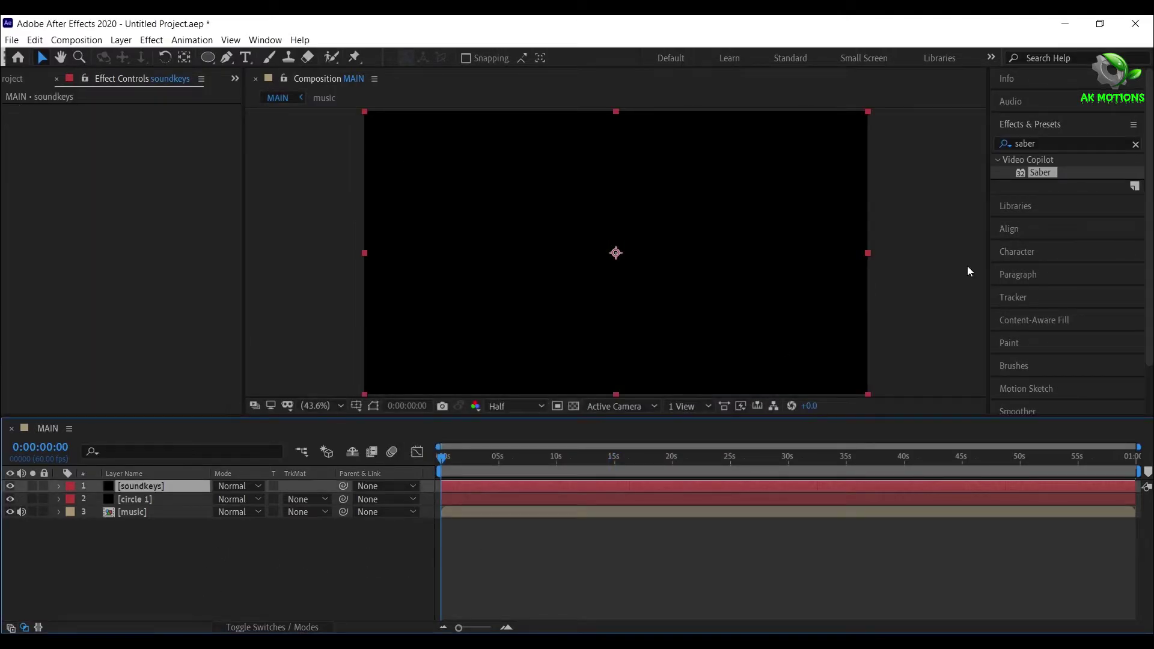
{"action": "left_click", "coordinate": [1071, 143]}
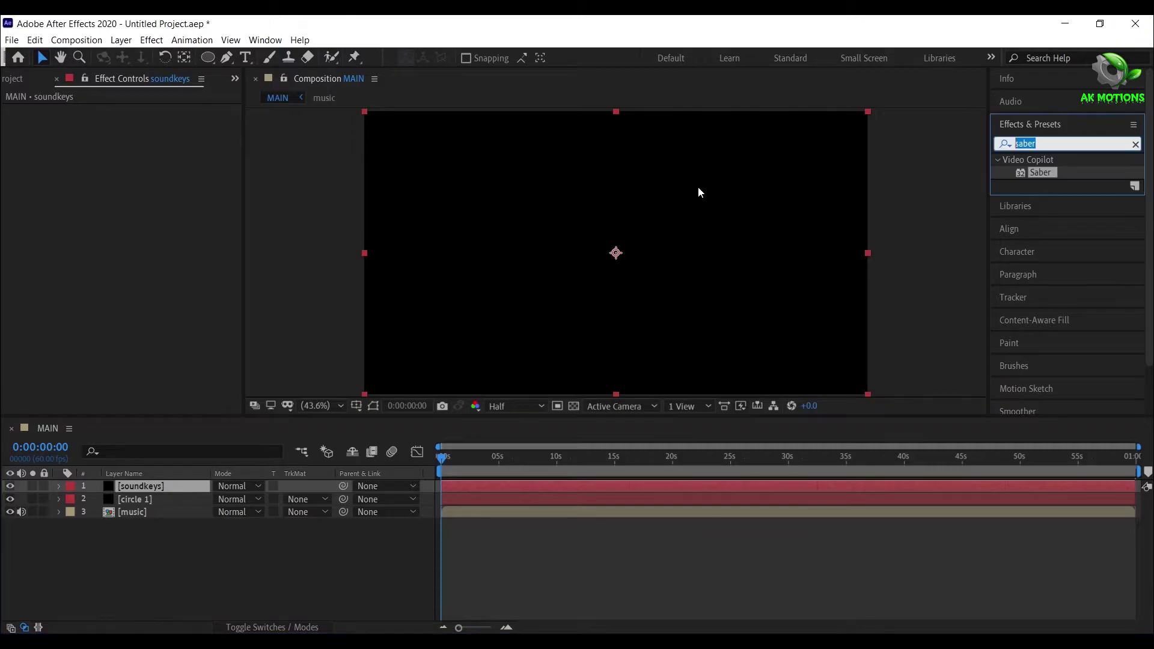
{"action": "type", "text": "sound"}
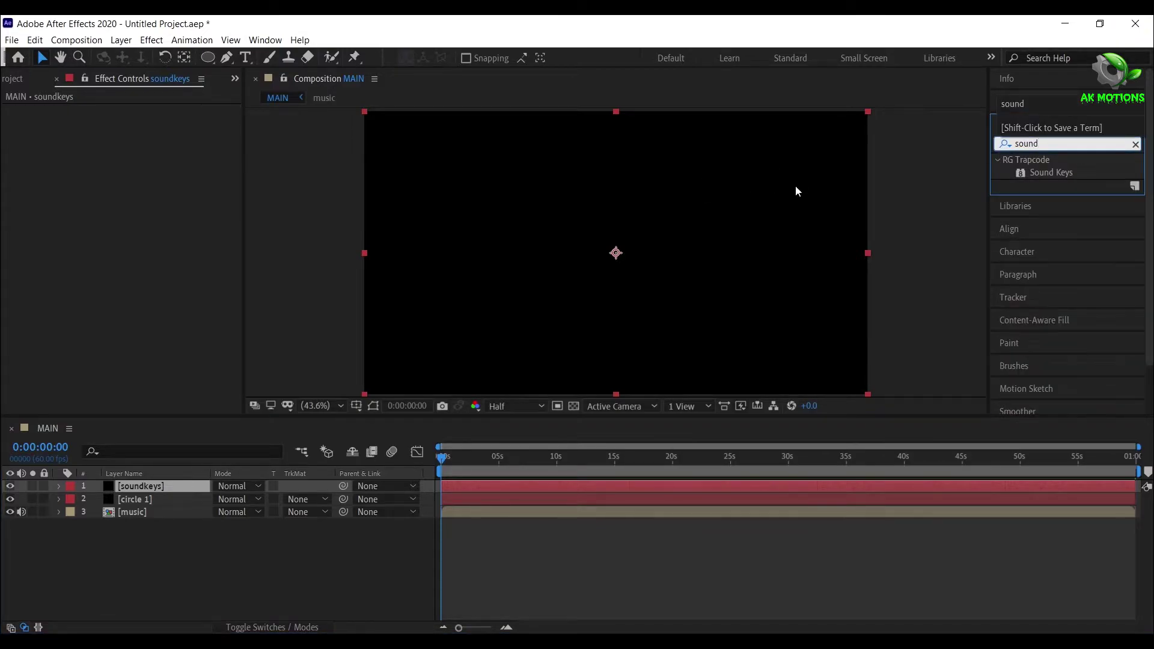
{"action": "double_click", "coordinate": [1028, 173]}
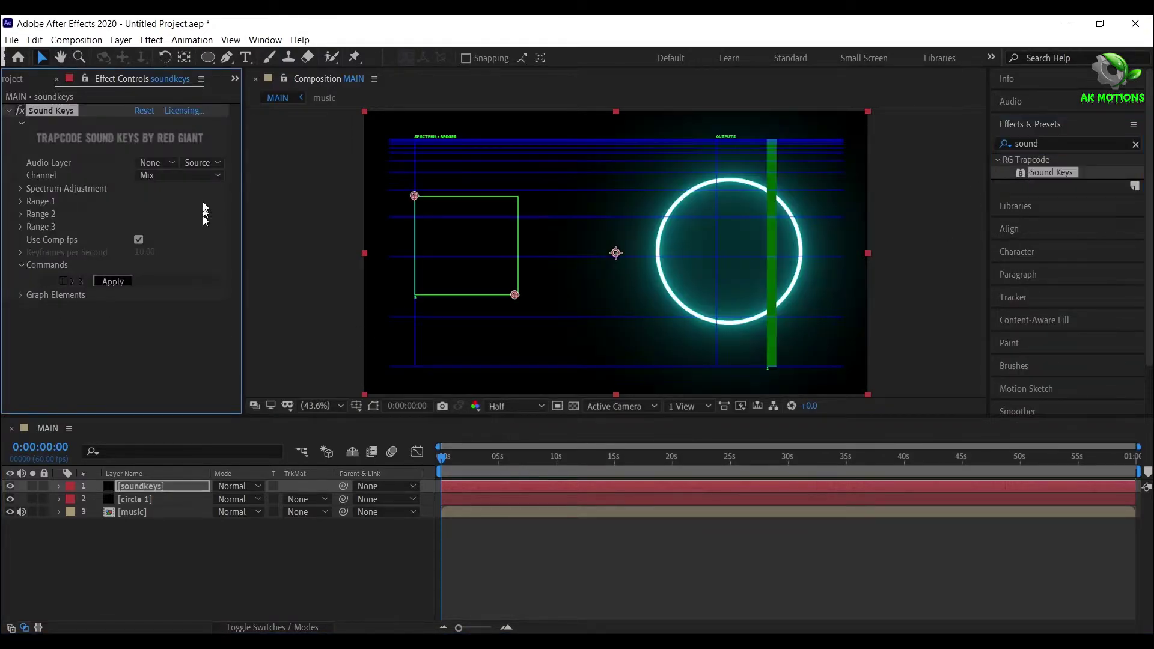
{"action": "left_click", "coordinate": [155, 162]}
{"action": "left_click", "coordinate": [172, 224]}
Widen the Sound Keys range box to cover the whole visible spectrum
{"action": "left_click_drag", "start_coordinate": [482, 465], "coordinate": [933, 457]}
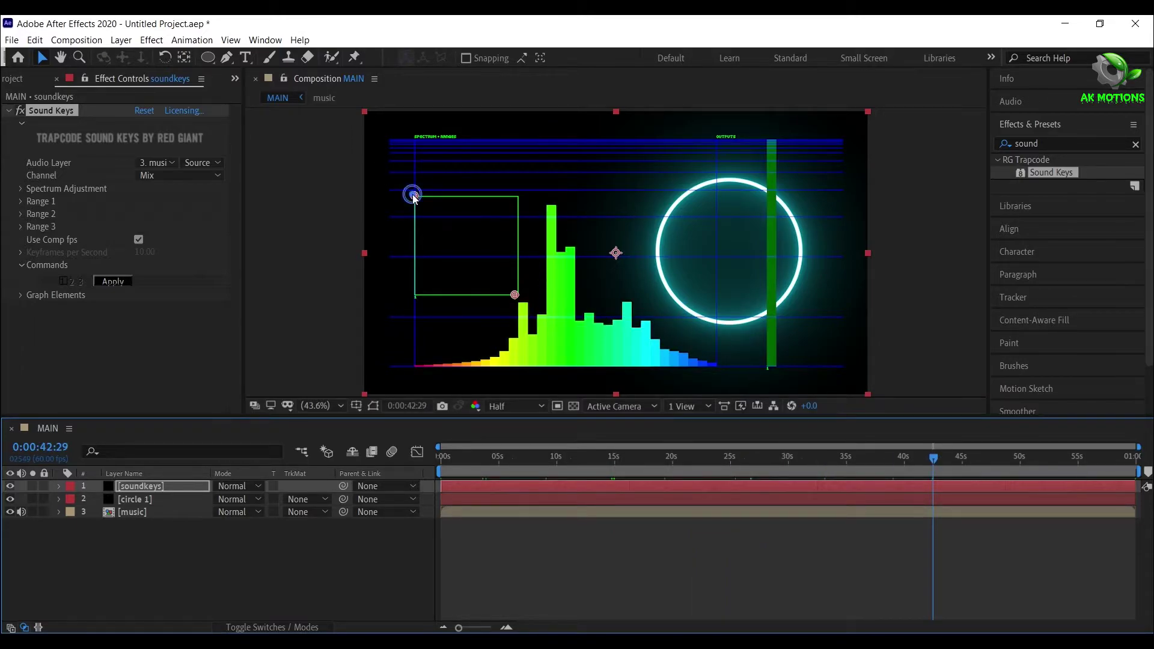
{"action": "left_click_drag", "start_coordinate": [413, 196], "coordinate": [416, 142]}
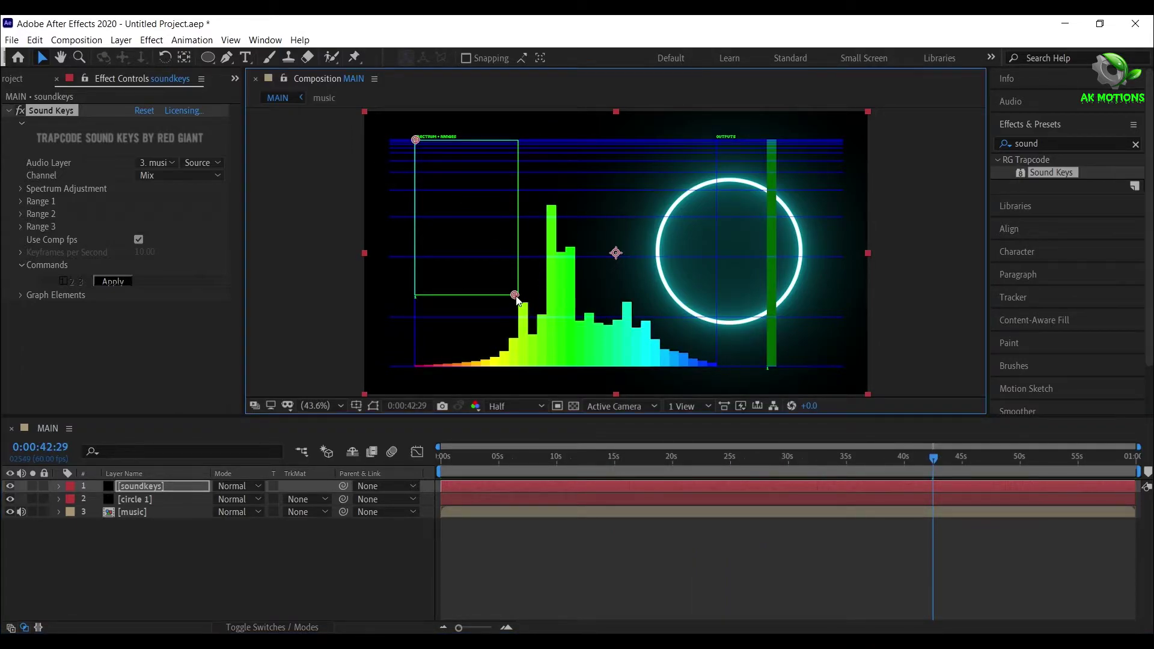
{"action": "left_click_drag", "start_coordinate": [516, 298], "coordinate": [723, 367]}
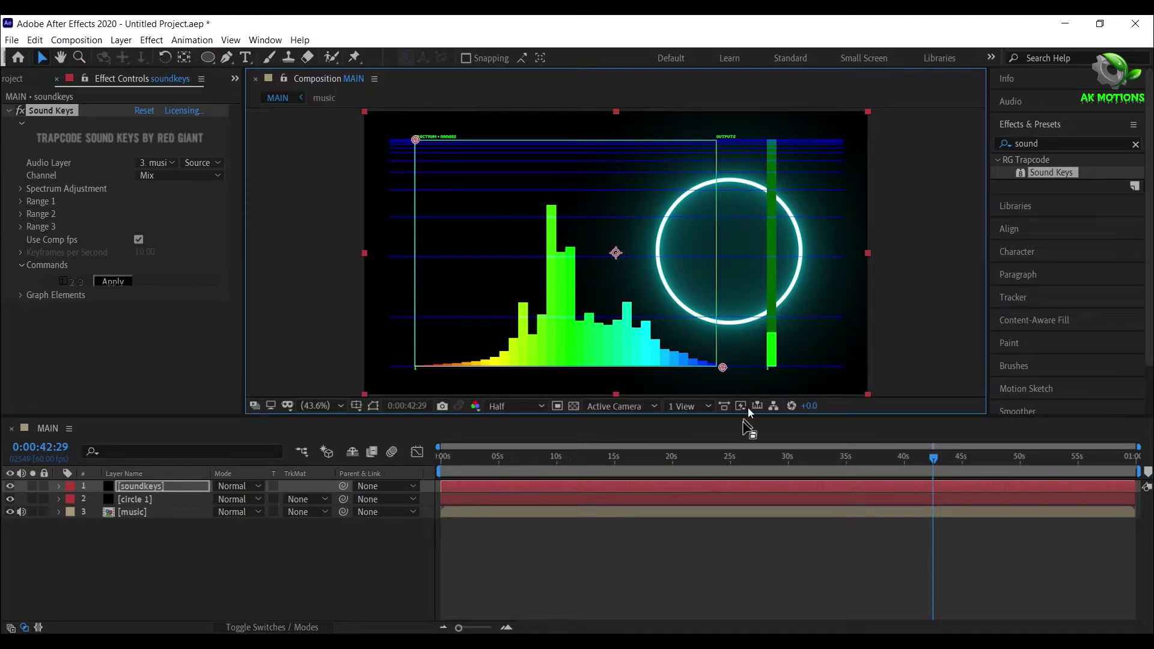
Hide soundkeys and set Range 1 to Exponential falloff with Custom output range
{"action": "left_click", "coordinate": [145, 486]}
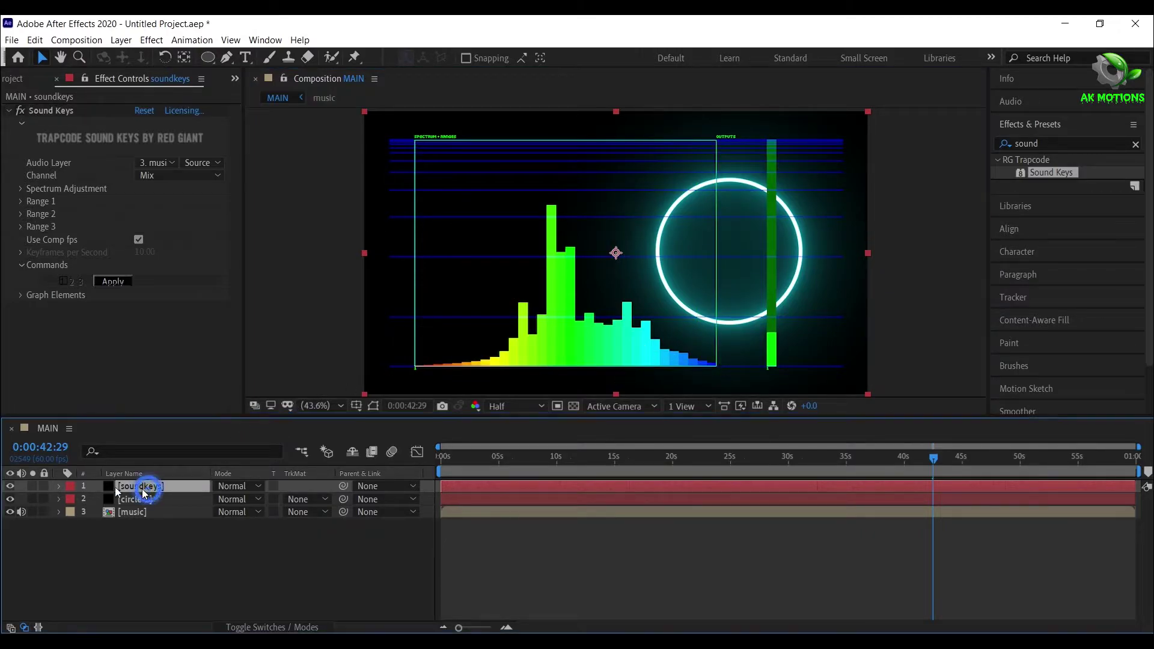
{"action": "left_click", "coordinate": [10, 486]}
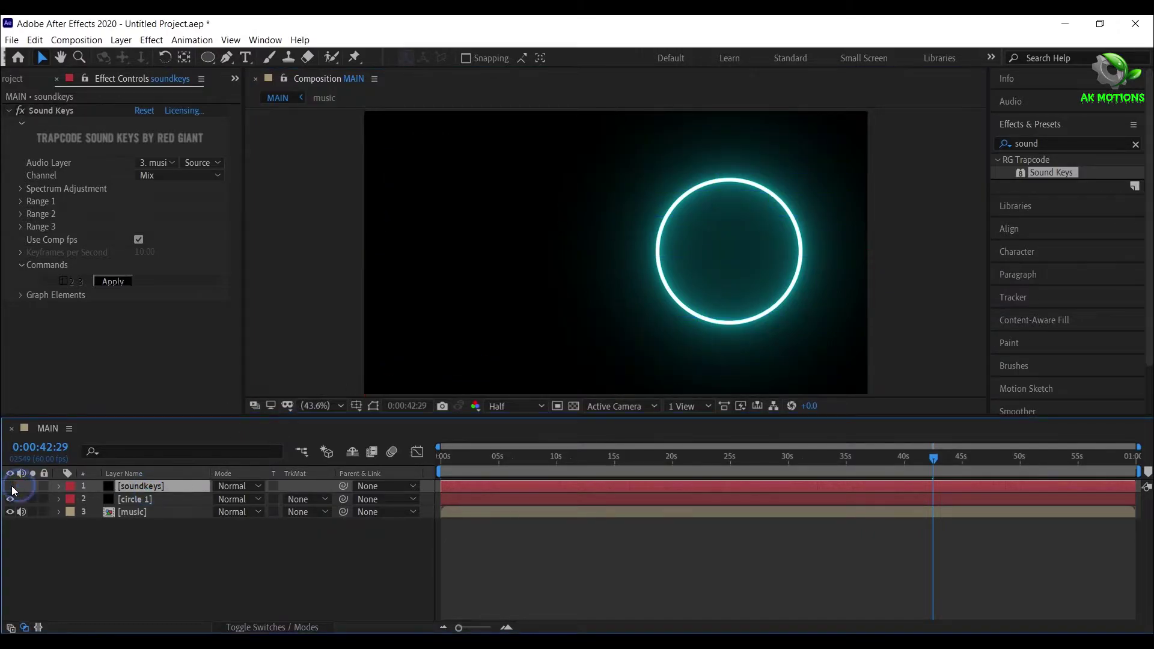
{"action": "left_click", "coordinate": [21, 202]}
{"action": "left_click", "coordinate": [180, 265]}
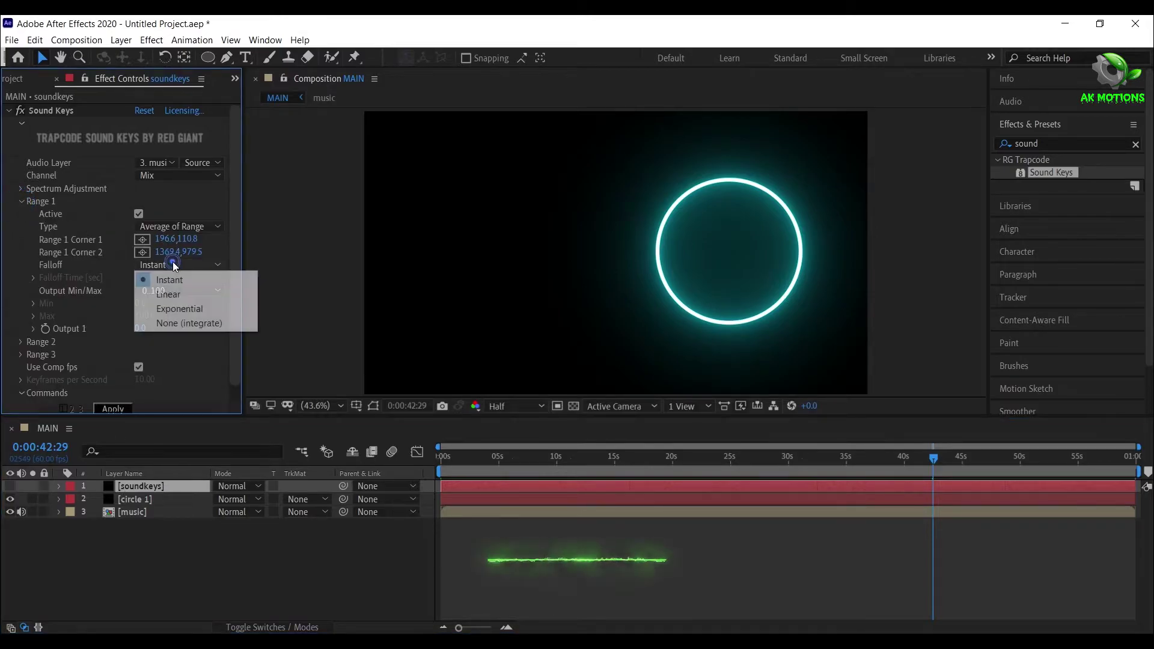
{"action": "left_click", "coordinate": [177, 306]}
{"action": "left_click", "coordinate": [166, 291]}
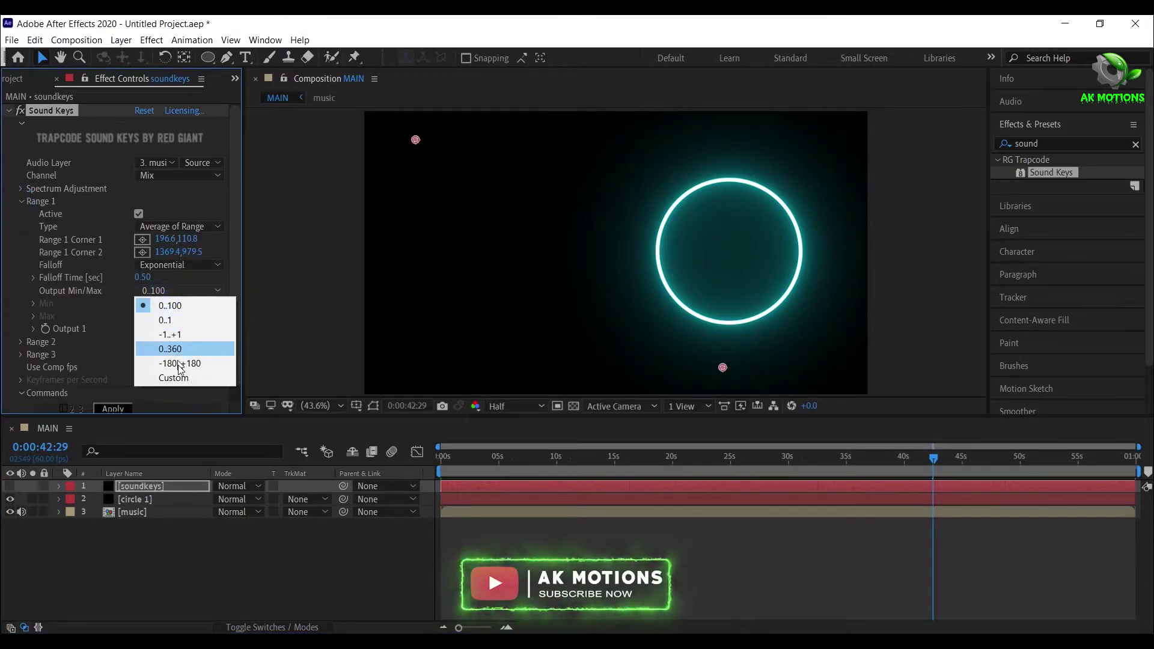
{"action": "left_click", "coordinate": [179, 375]}
Set Range 1 output Min 80 and Max 250, then apply the keyframes
{"action": "left_click", "coordinate": [140, 303]}
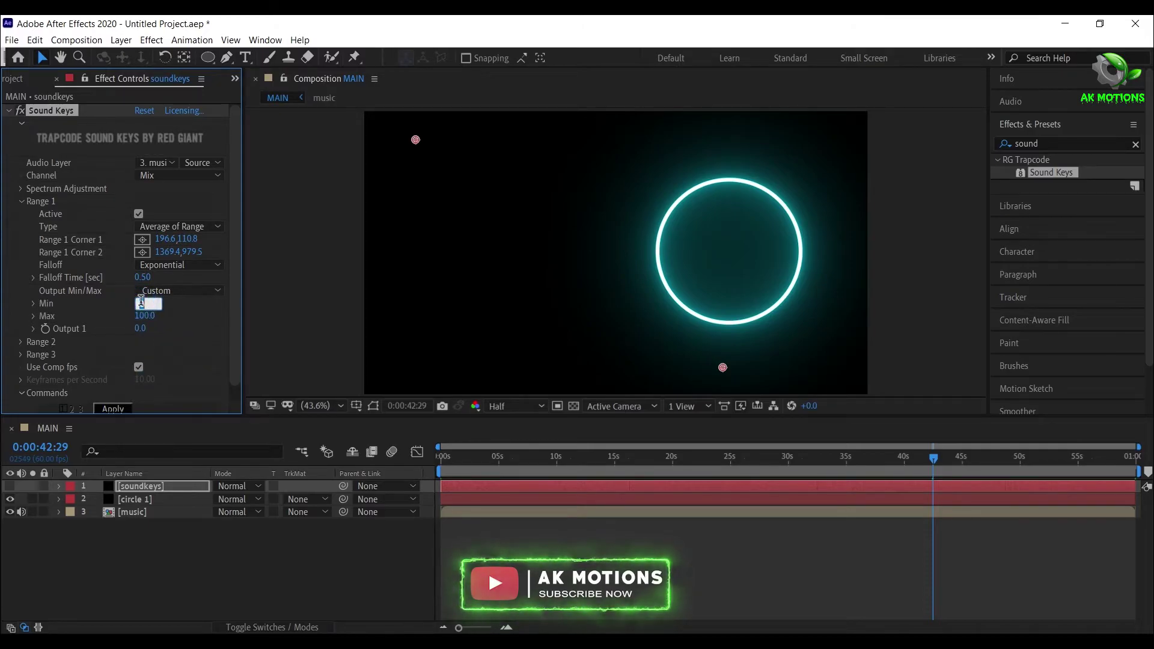
{"action": "type", "text": "80"}
{"action": "left_click", "coordinate": [142, 316]}
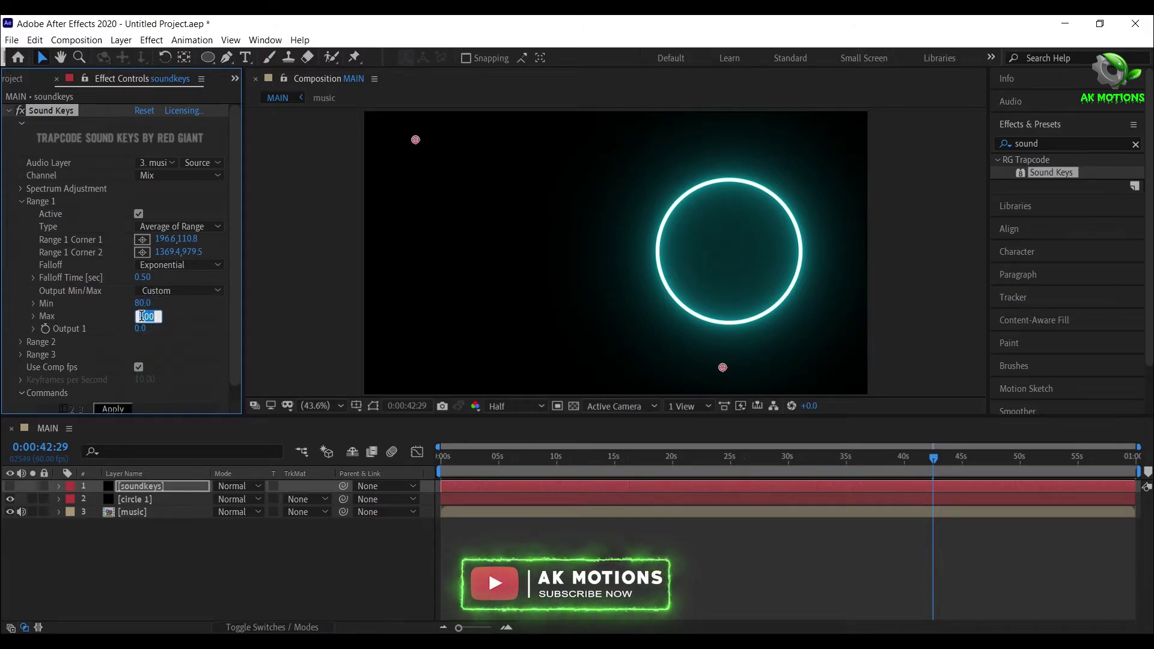
{"action": "key", "text": "Return"}
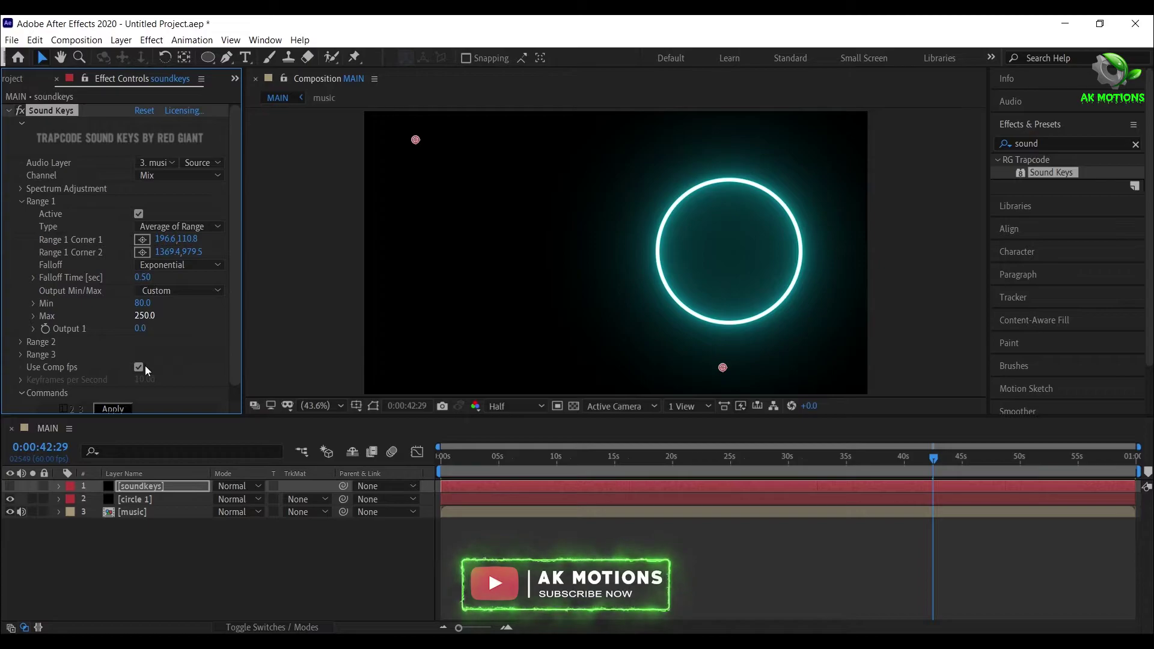
{"action": "left_click", "coordinate": [113, 409]}
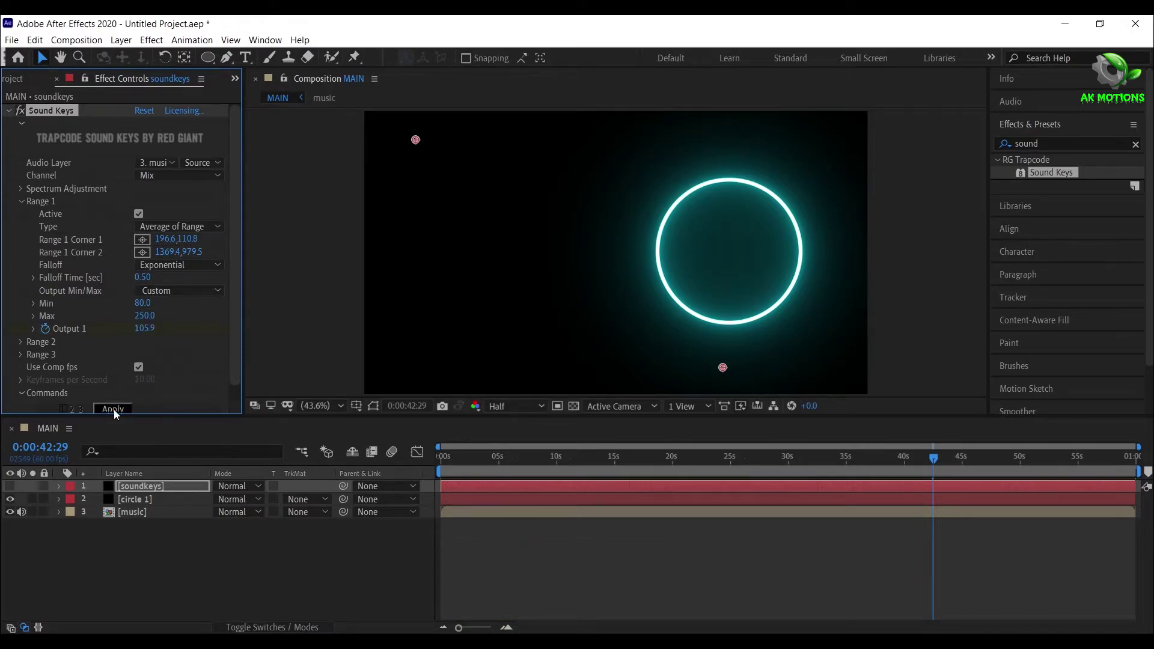
Link circle 1's Scale via expression to soundkeys' Sound Keys Output 1
{"action": "left_click", "coordinate": [146, 485]}
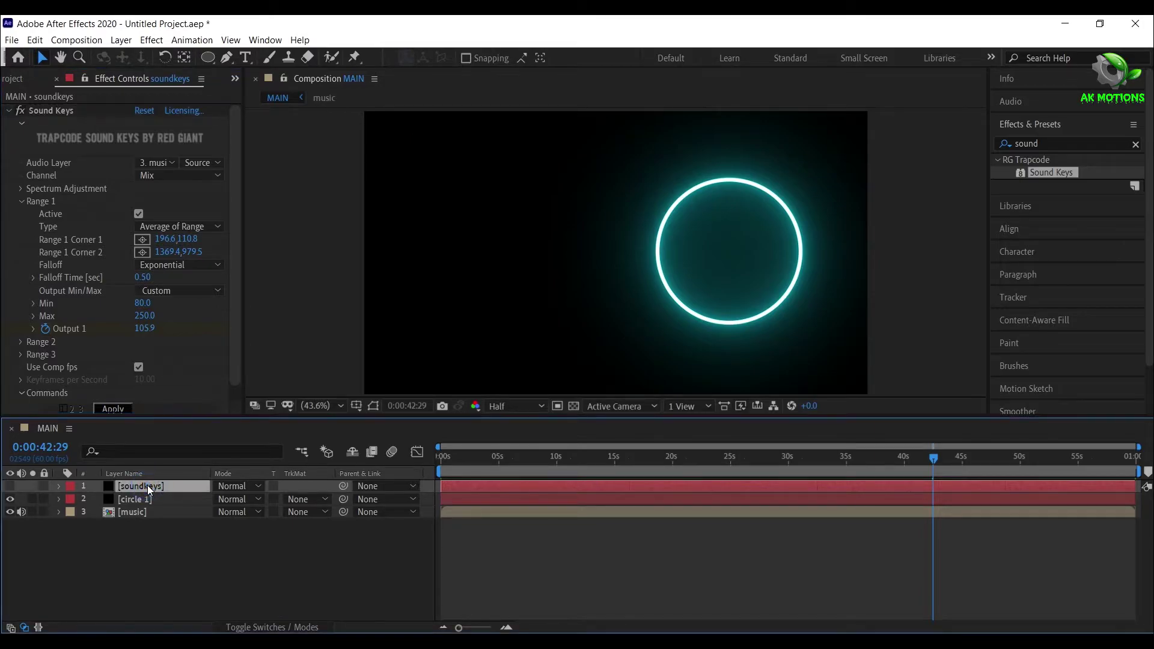
{"action": "key", "text": "u"}
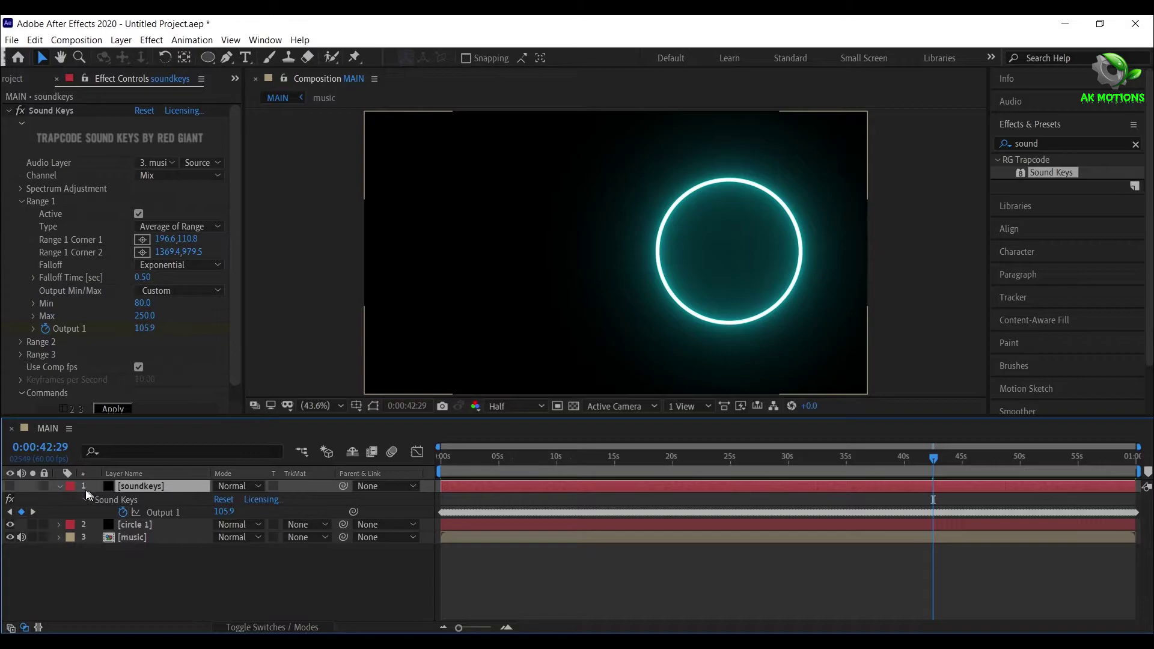
{"action": "left_click", "coordinate": [125, 528]}
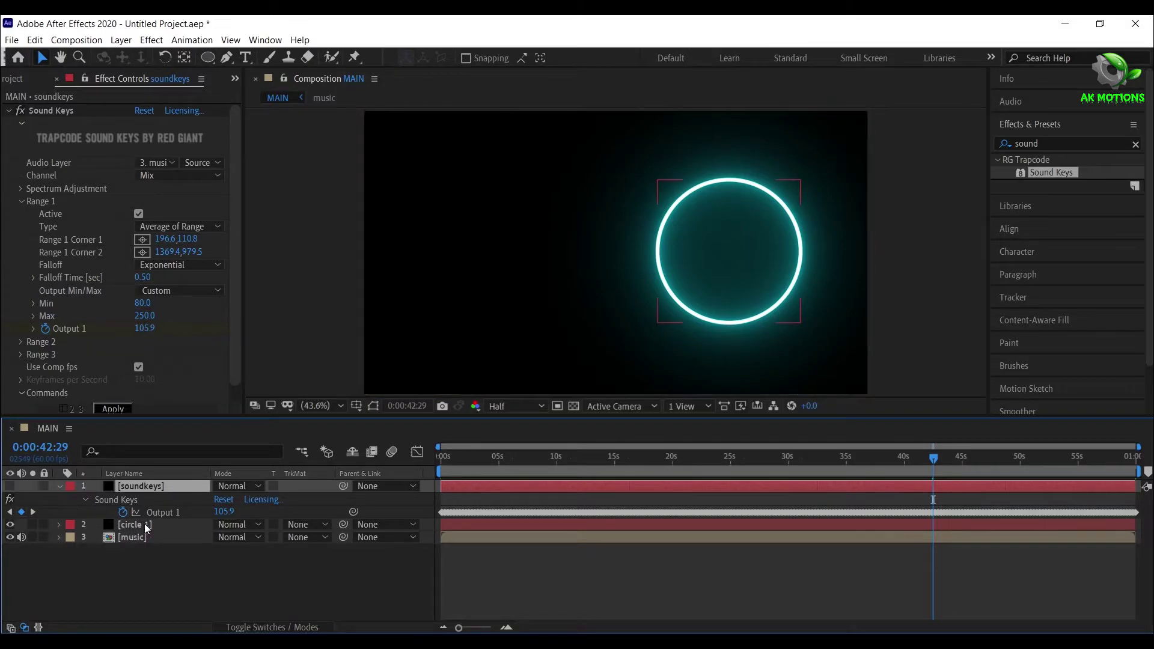
{"action": "left_click", "coordinate": [146, 526]}
{"action": "key", "text": "s"}
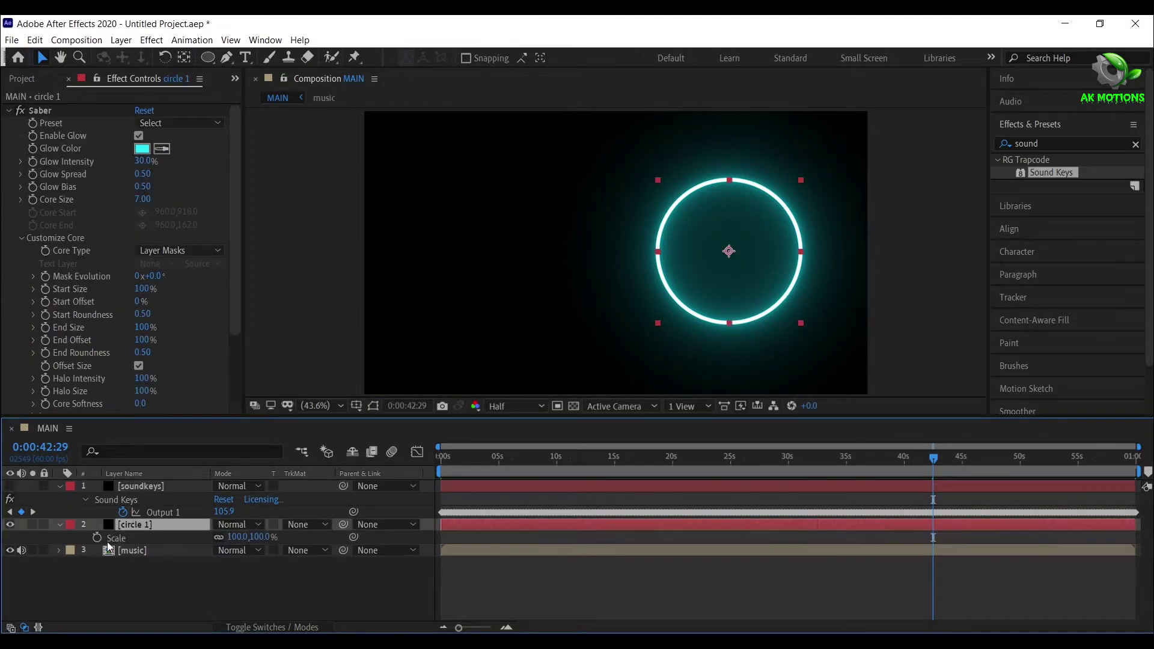
{"action": "left_click", "coordinate": [96, 538], "text": "alt"}
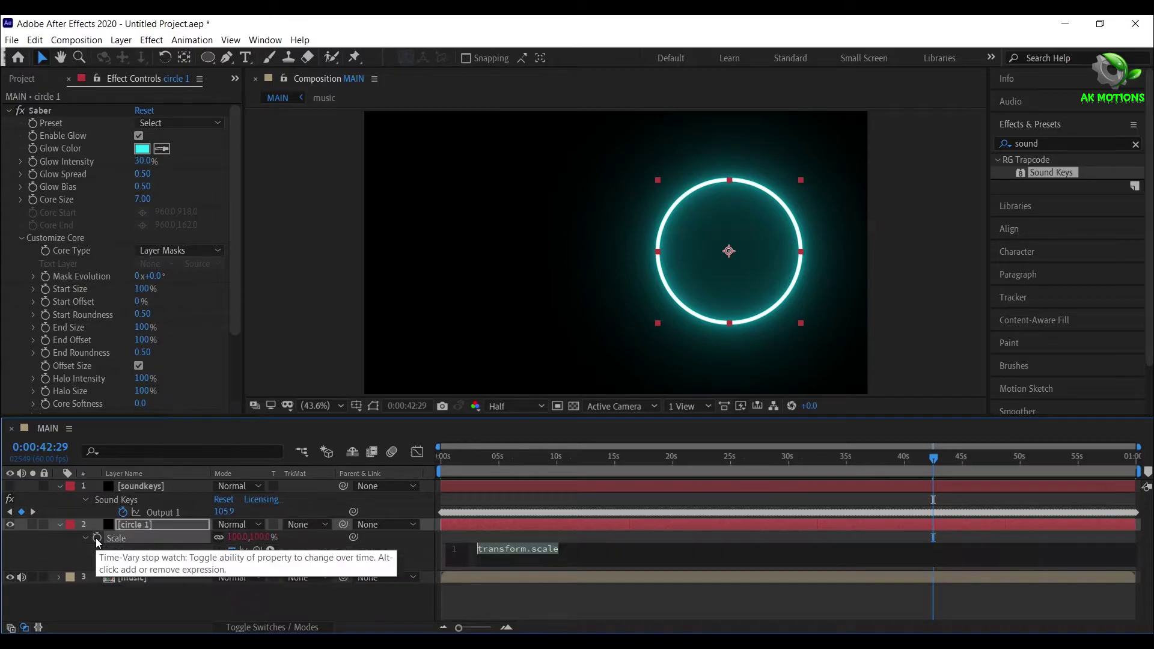
{"action": "left_click_drag", "start_coordinate": [257, 551], "coordinate": [185, 511]}
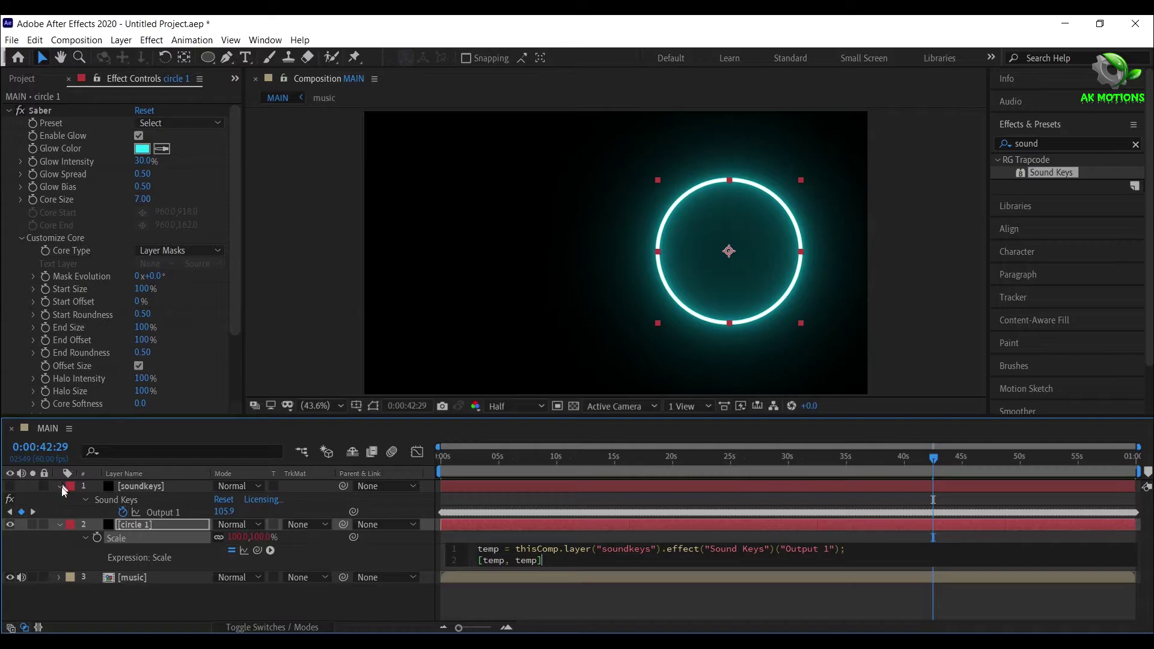
Scrub the timeline from about 30 seconds to preview the circle pulsing
{"action": "left_click", "coordinate": [63, 525]}
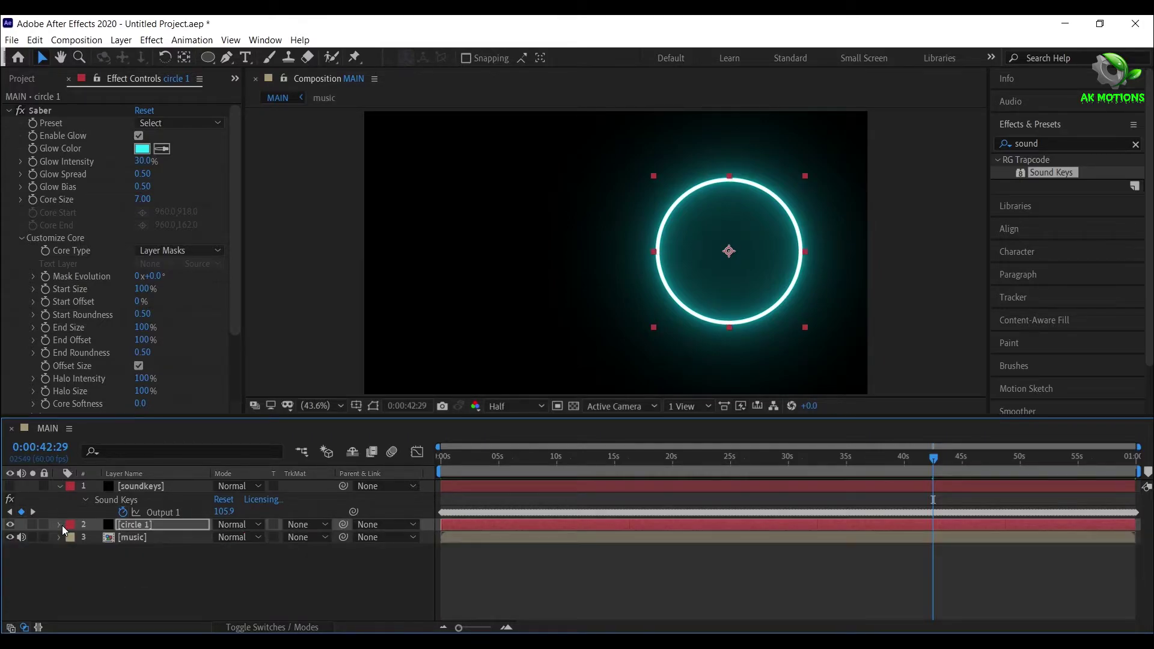
{"action": "left_click", "coordinate": [798, 462]}
{"action": "left_click_drag", "start_coordinate": [830, 463], "coordinate": [539, 473]}
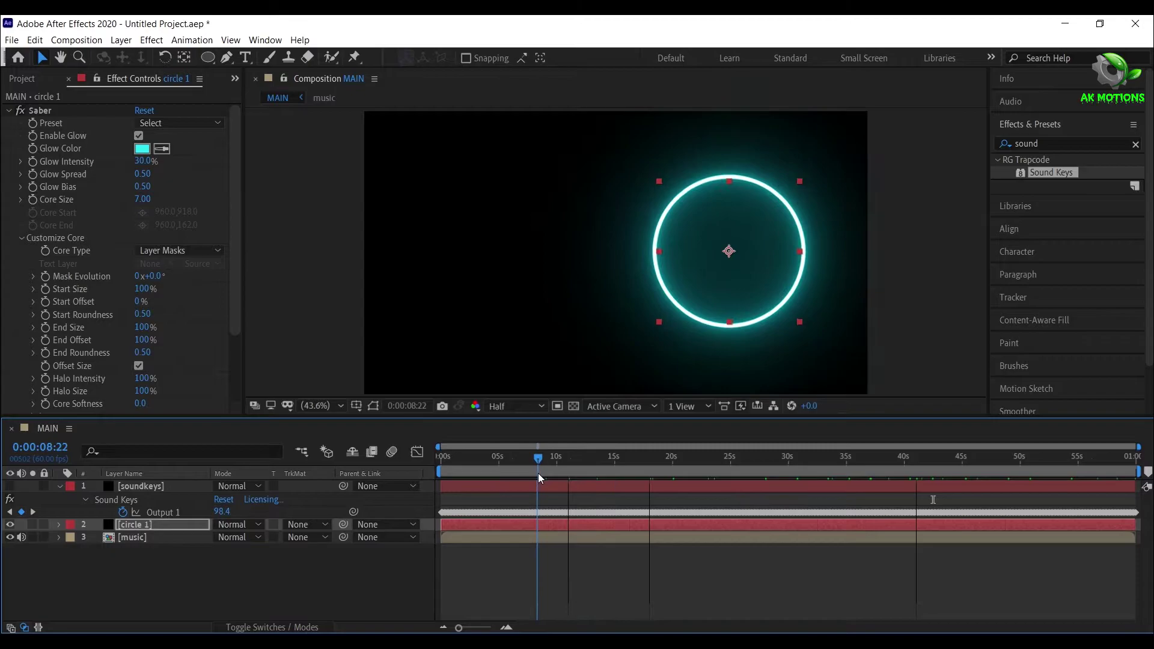
{"action": "left_click", "coordinate": [159, 525]}
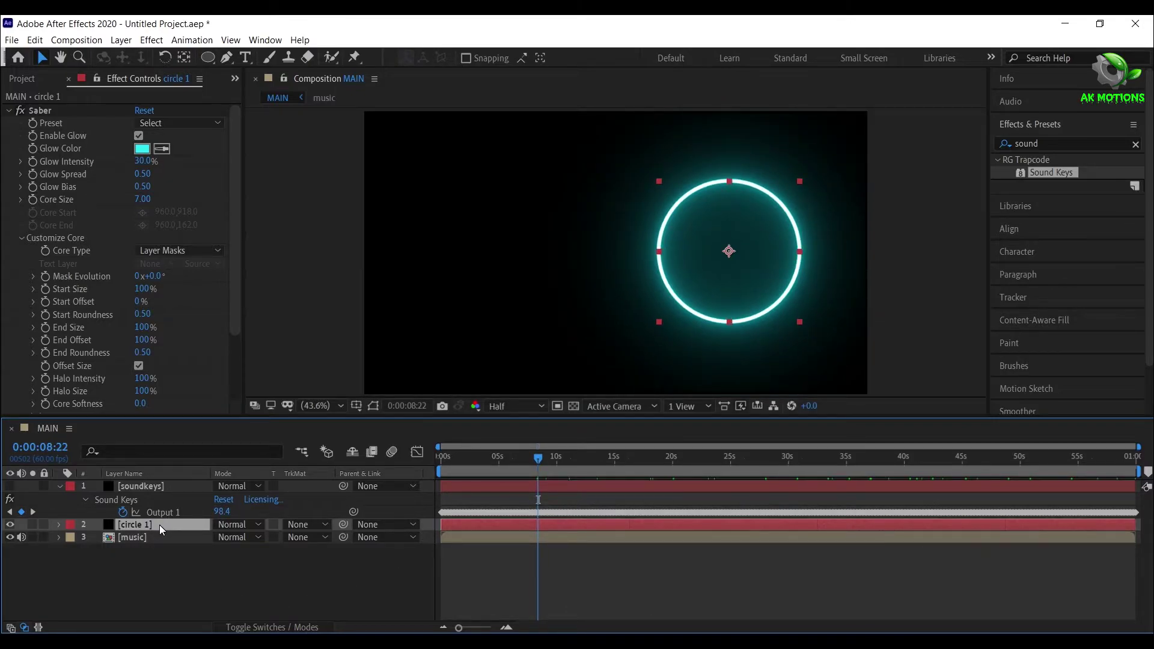
Duplicate circle 1 and rename the copy 'circle 2'
{"action": "key", "text": "ctrl+d"}
{"action": "right_click", "coordinate": [154, 527]}
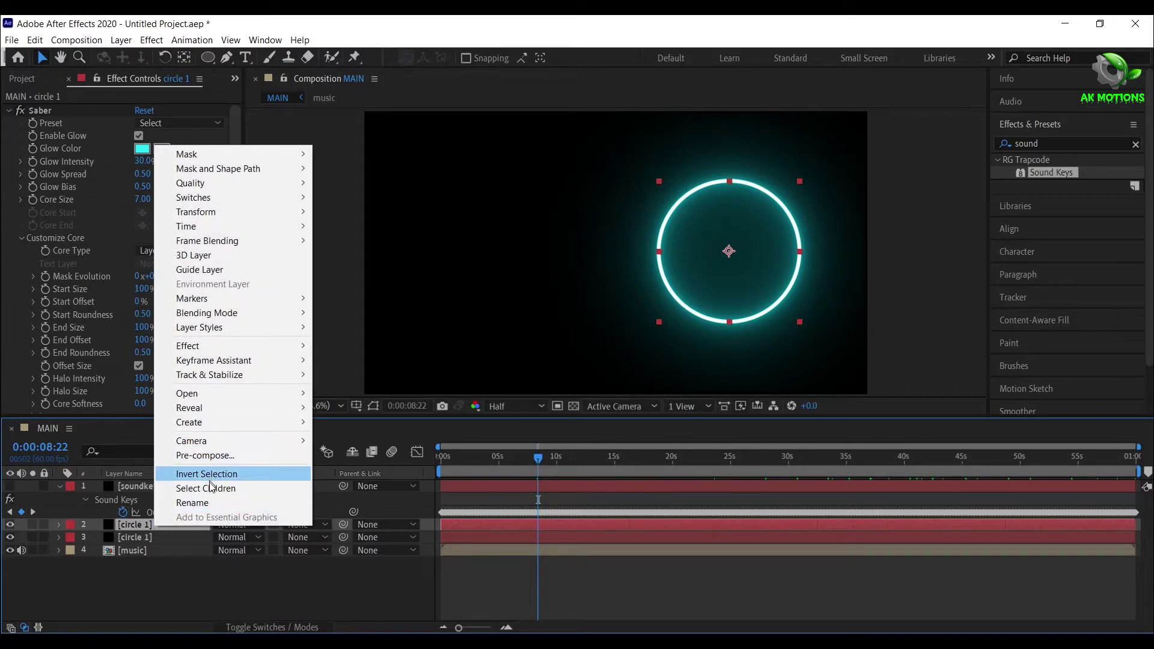
{"action": "left_click", "coordinate": [193, 502]}
{"action": "left_click", "coordinate": [167, 524]}
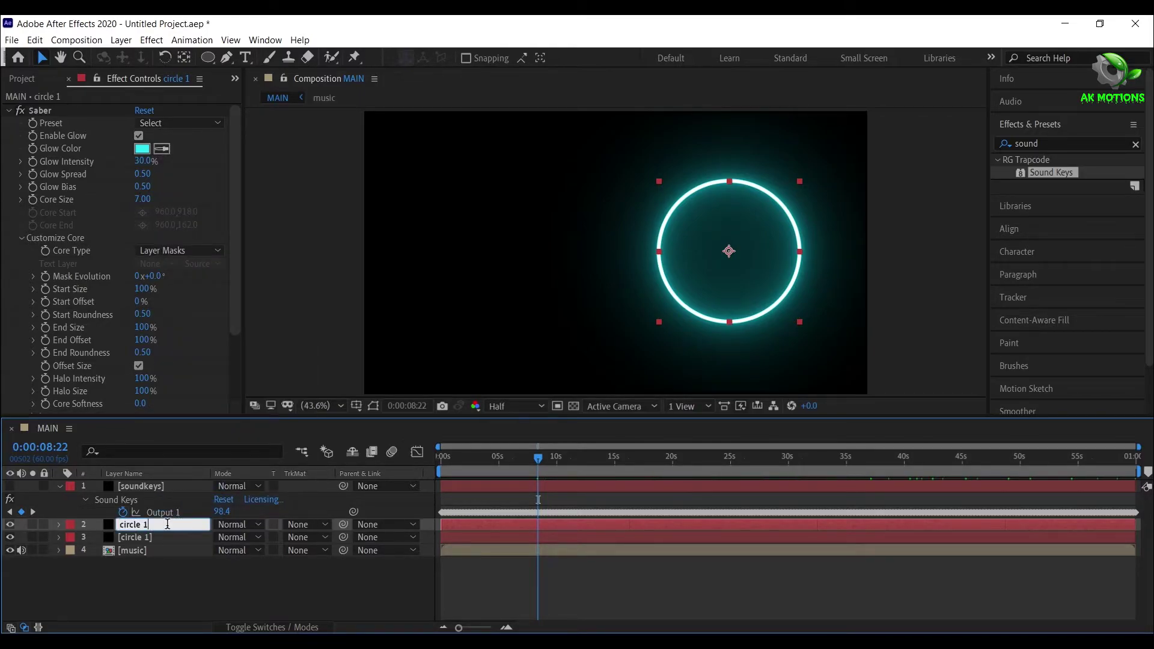
{"action": "type", "text": "2"}
{"action": "key", "text": "Return"}
Set circle 2's Saber preset to Arc Reactor
{"action": "left_click", "coordinate": [157, 524]}
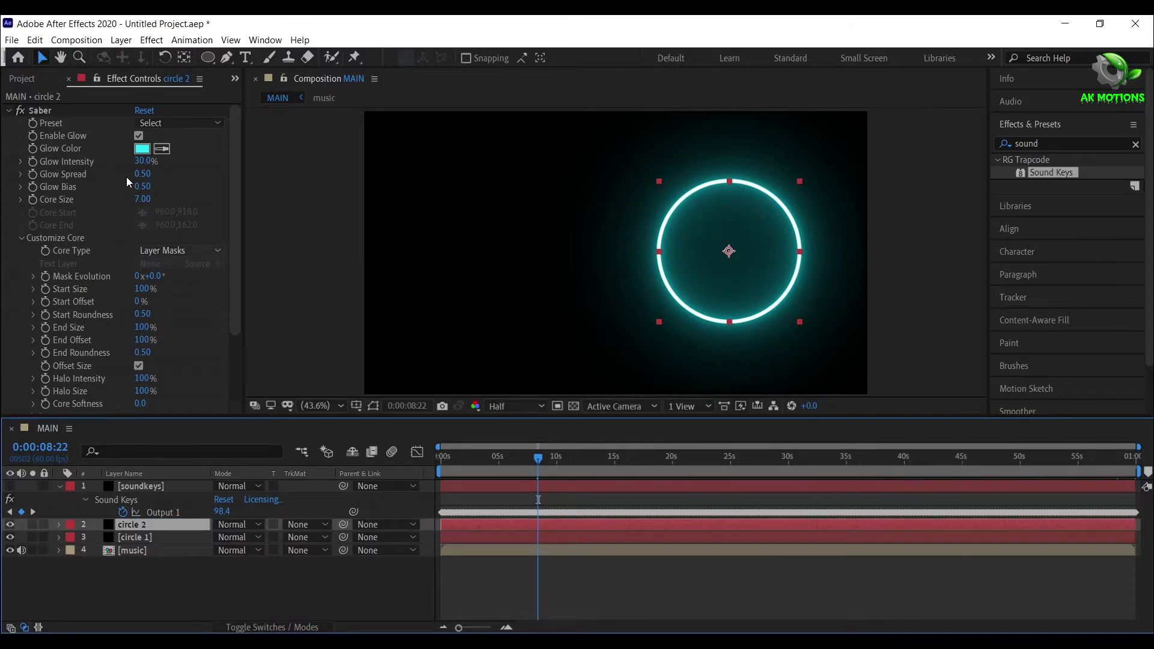
{"action": "left_click", "coordinate": [177, 123]}
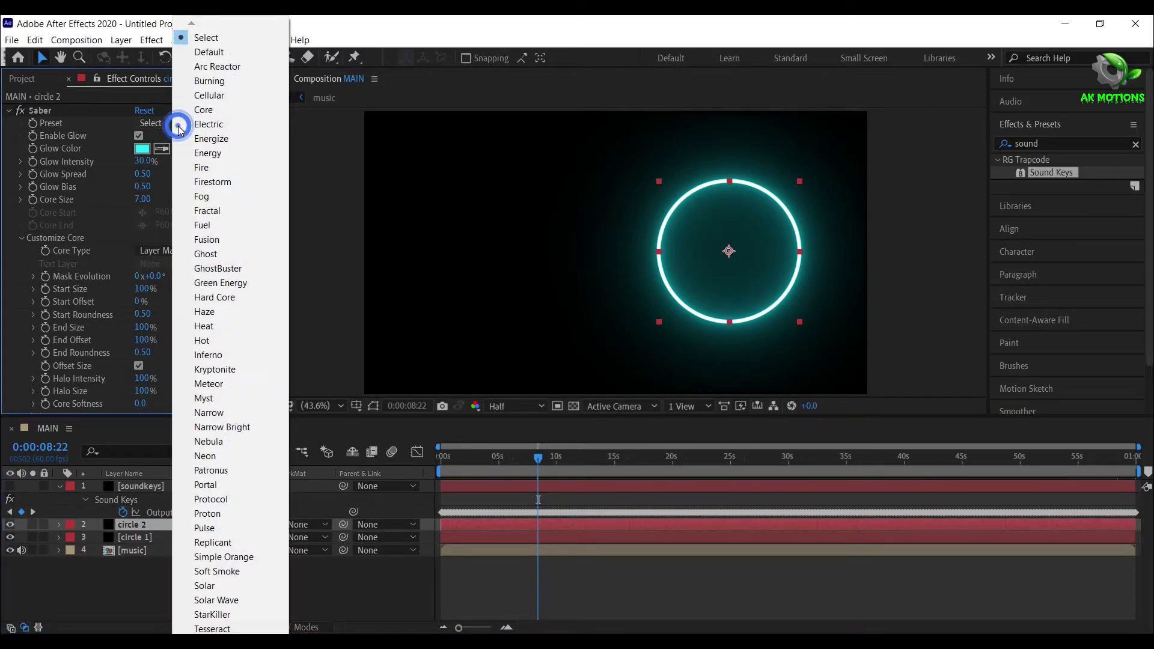
{"action": "left_click", "coordinate": [231, 64]}
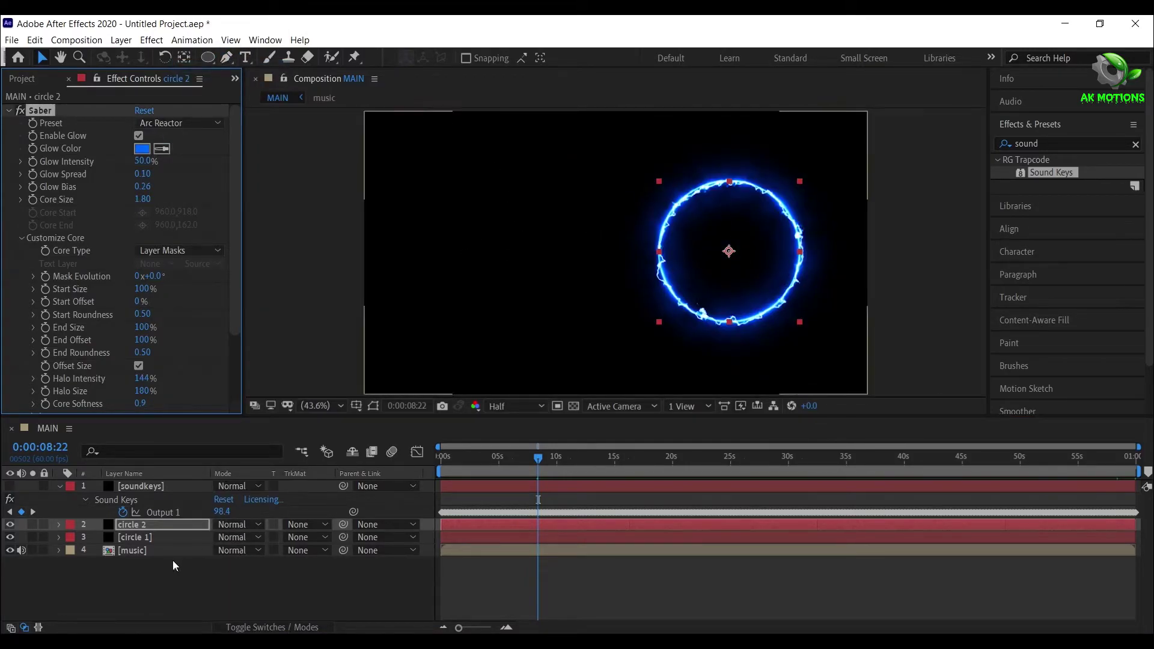
Set both circle layers' blending mode to Screen
{"action": "left_click", "coordinate": [159, 537], "text": "ctrl"}
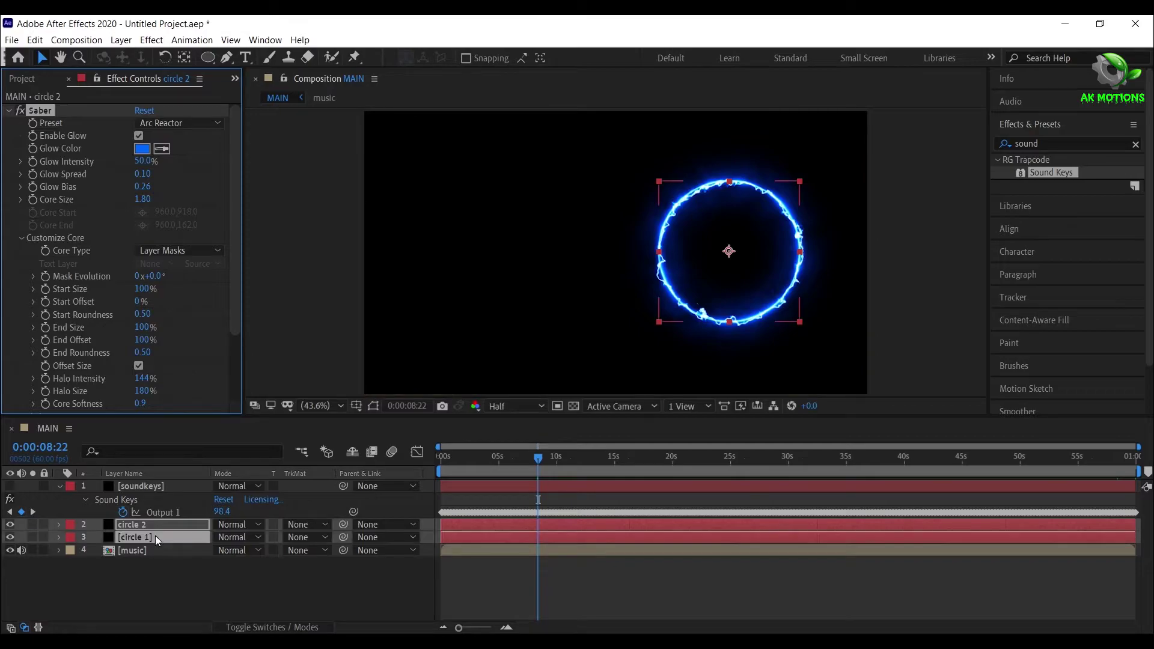
{"action": "left_click", "coordinate": [239, 524]}
{"action": "left_click", "coordinate": [297, 265]}
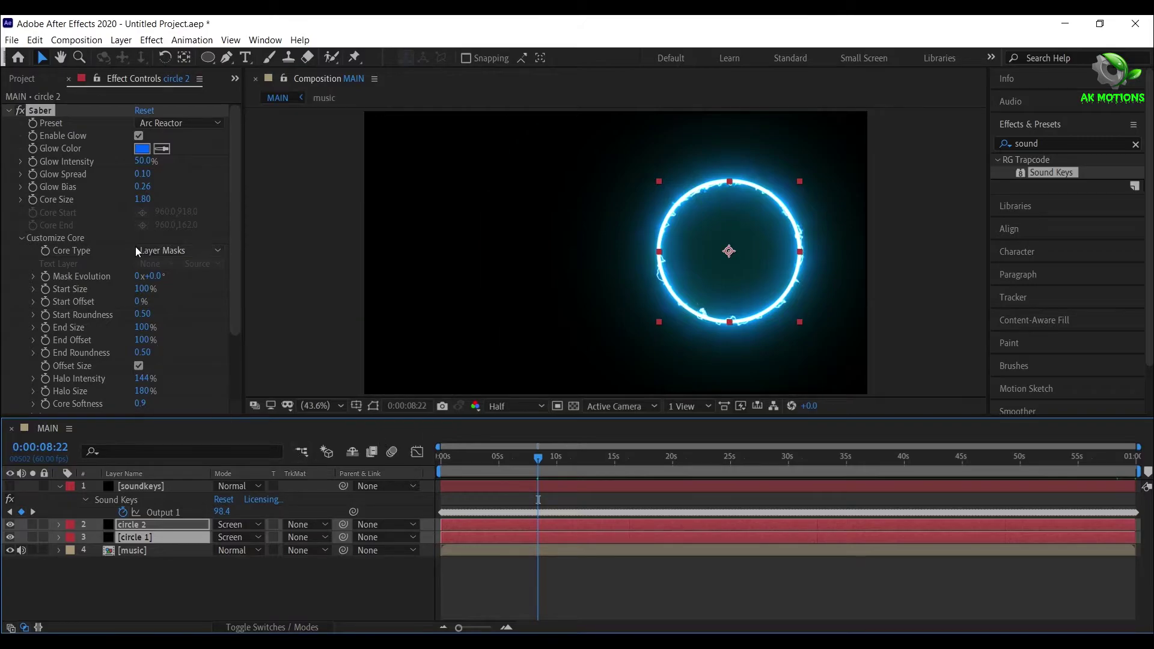
Give circle 2's Saber a core size of 2.50 and a glow intensity of 40%
{"action": "left_click", "coordinate": [153, 524]}
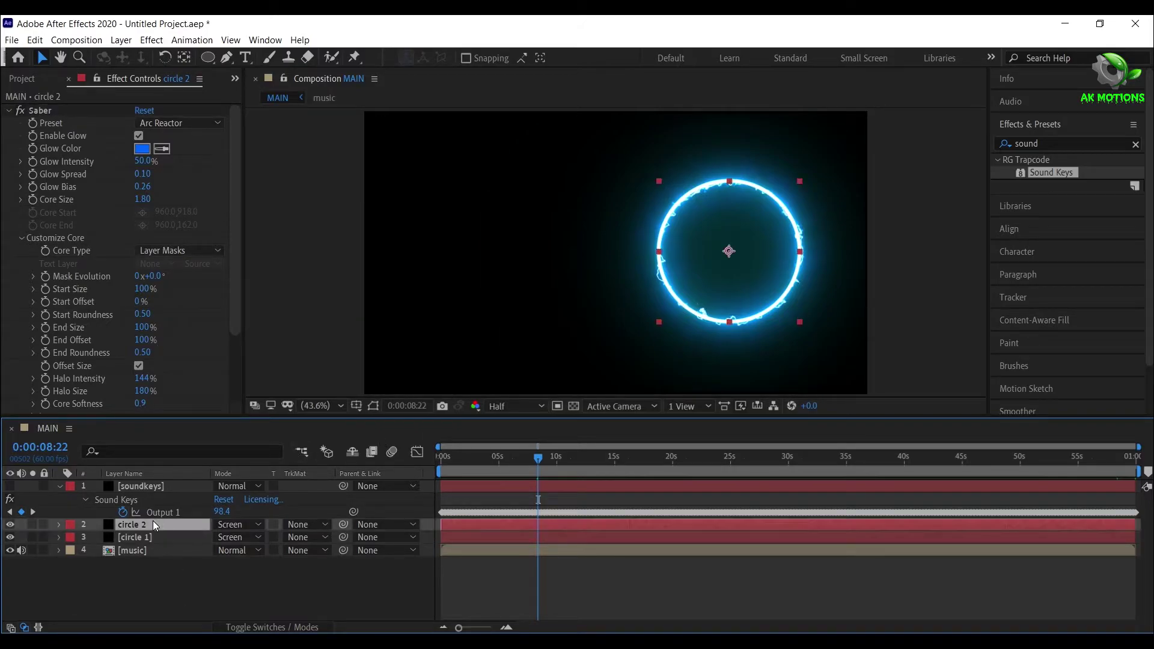
{"action": "left_click", "coordinate": [145, 200]}
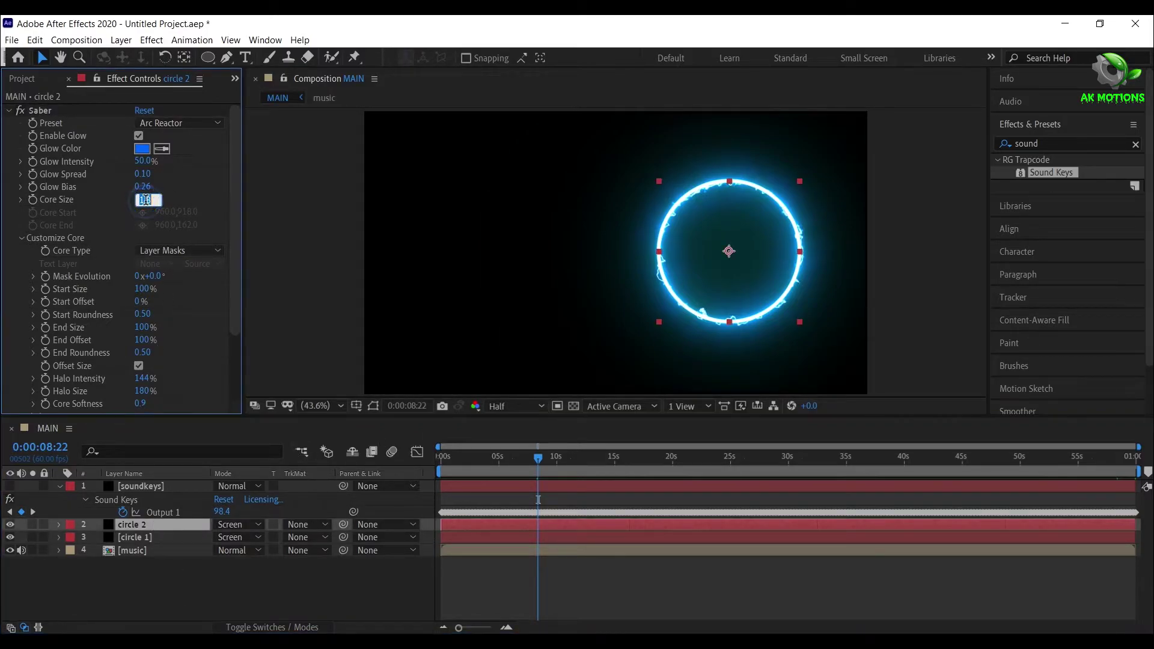
{"action": "type", "text": "2.5"}
{"action": "key", "text": "Return"}
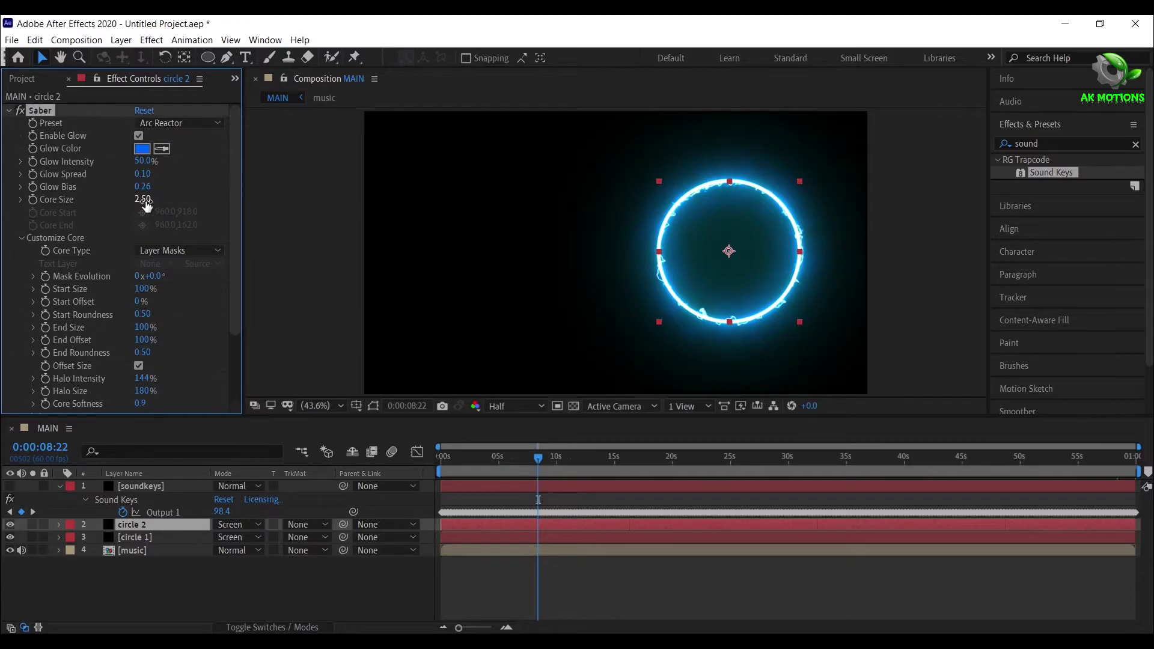
{"action": "left_click", "coordinate": [142, 161]}
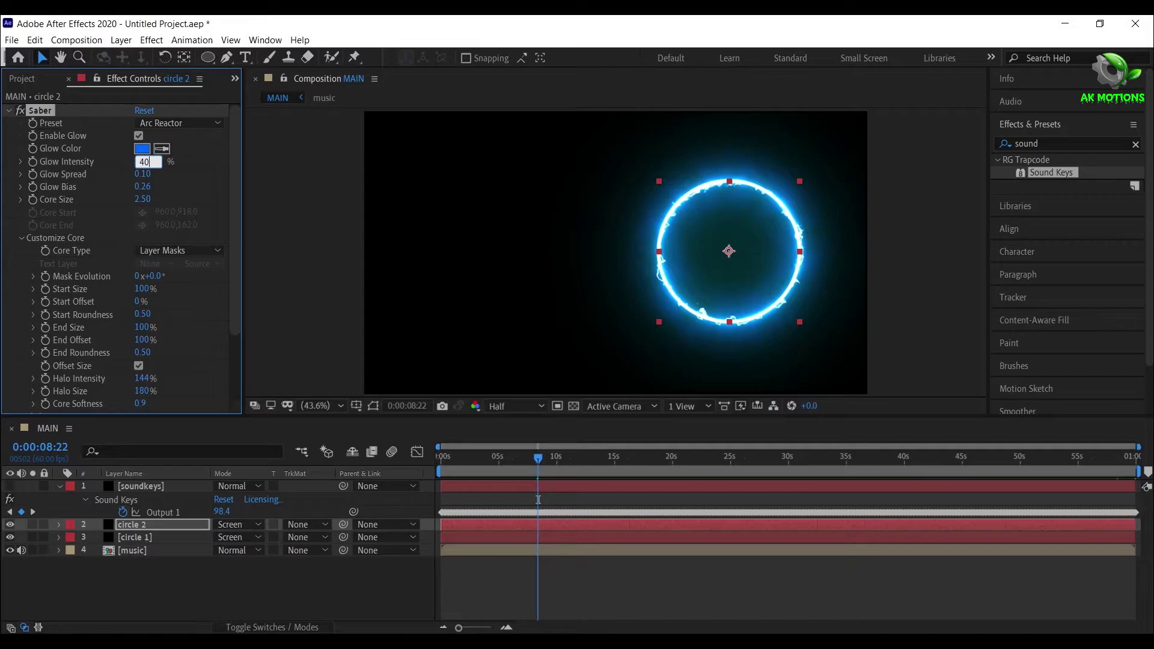
{"action": "key", "text": "Return"}
Preview the ring at points from about 13 seconds to 0:00:25:49
{"action": "left_click", "coordinate": [598, 462]}
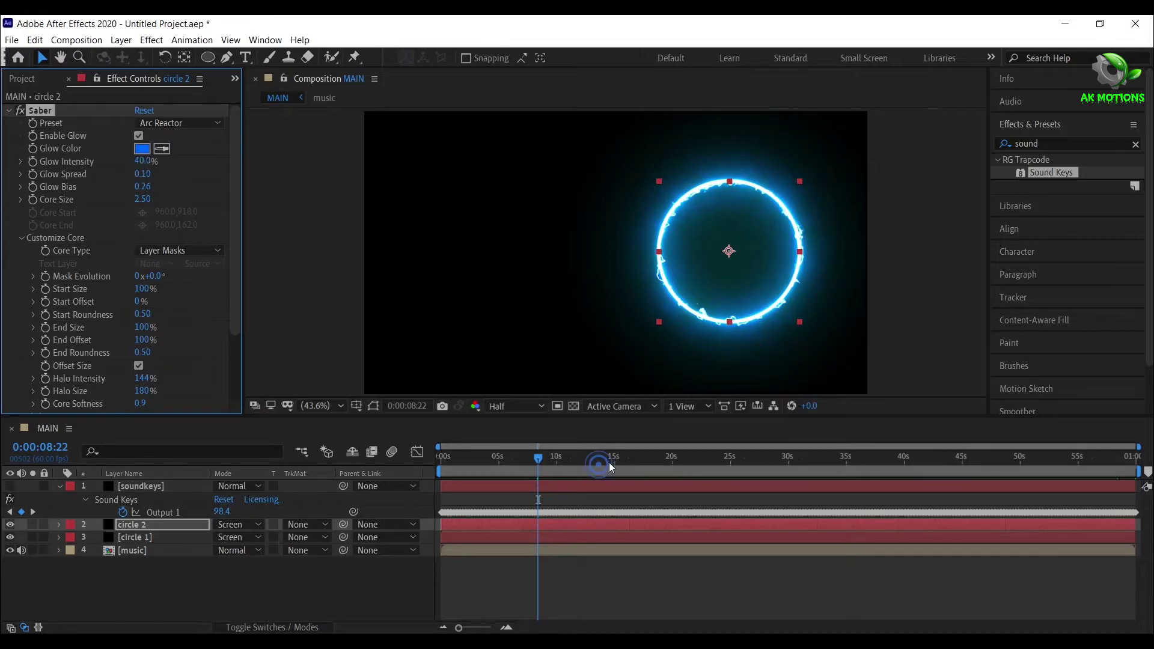
{"action": "left_click", "coordinate": [644, 463]}
{"action": "left_click", "coordinate": [669, 463]}
{"action": "left_click", "coordinate": [739, 461]}
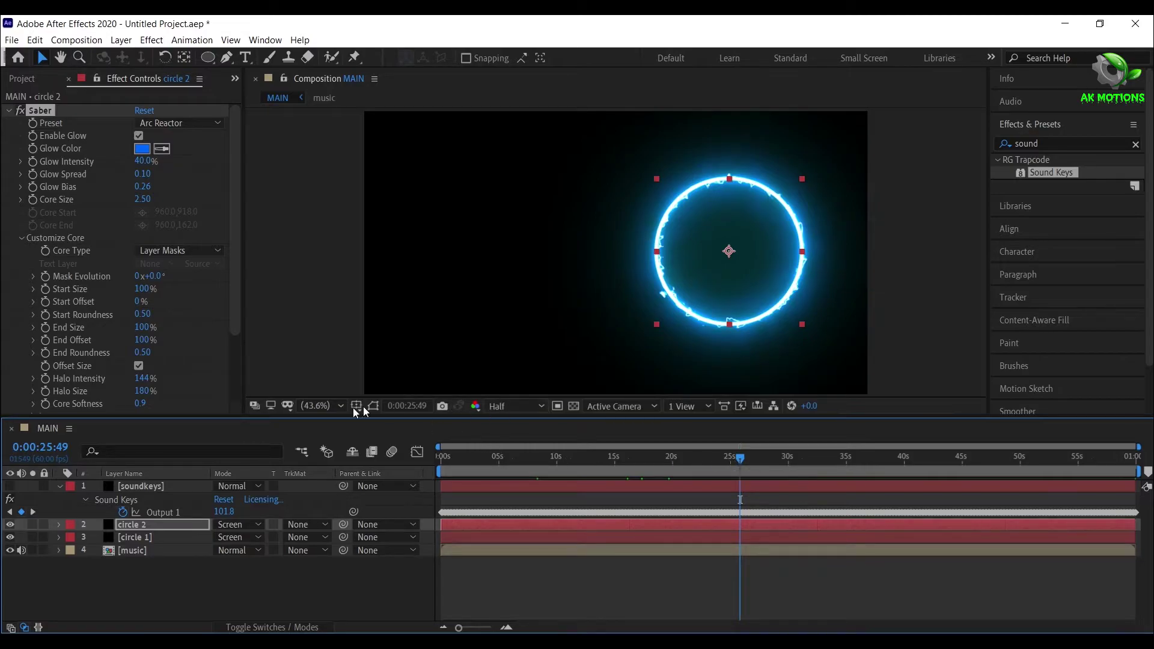
{"action": "left_click", "coordinate": [336, 406]}
{"action": "left_click", "coordinate": [340, 302]}
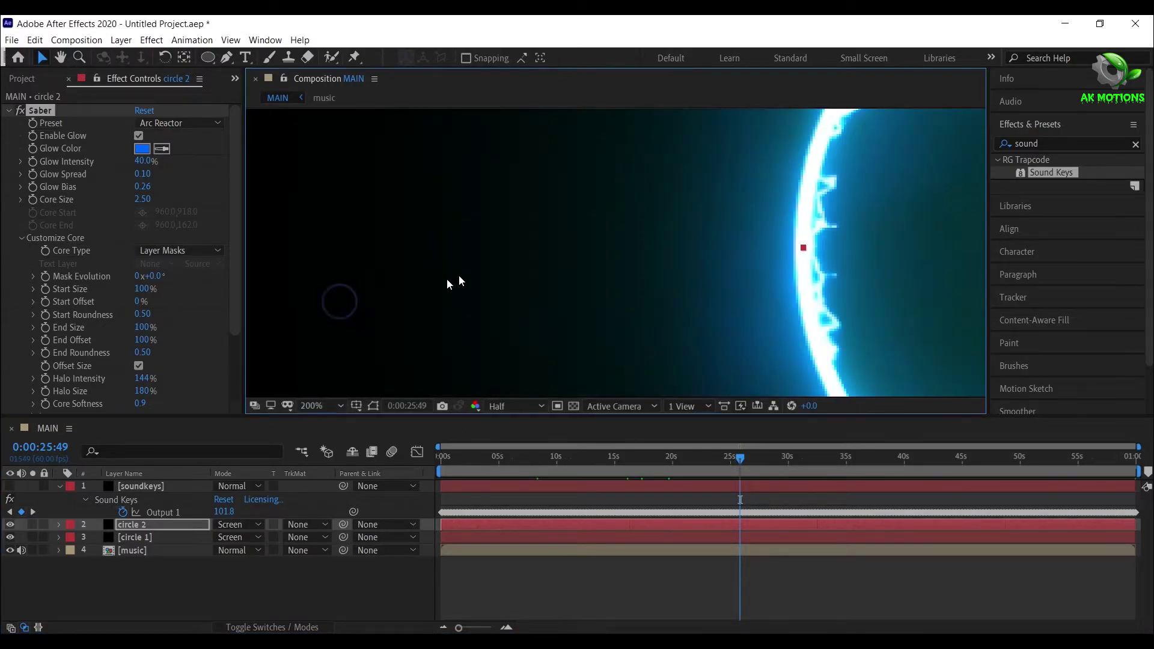
{"action": "left_click", "coordinate": [61, 59]}
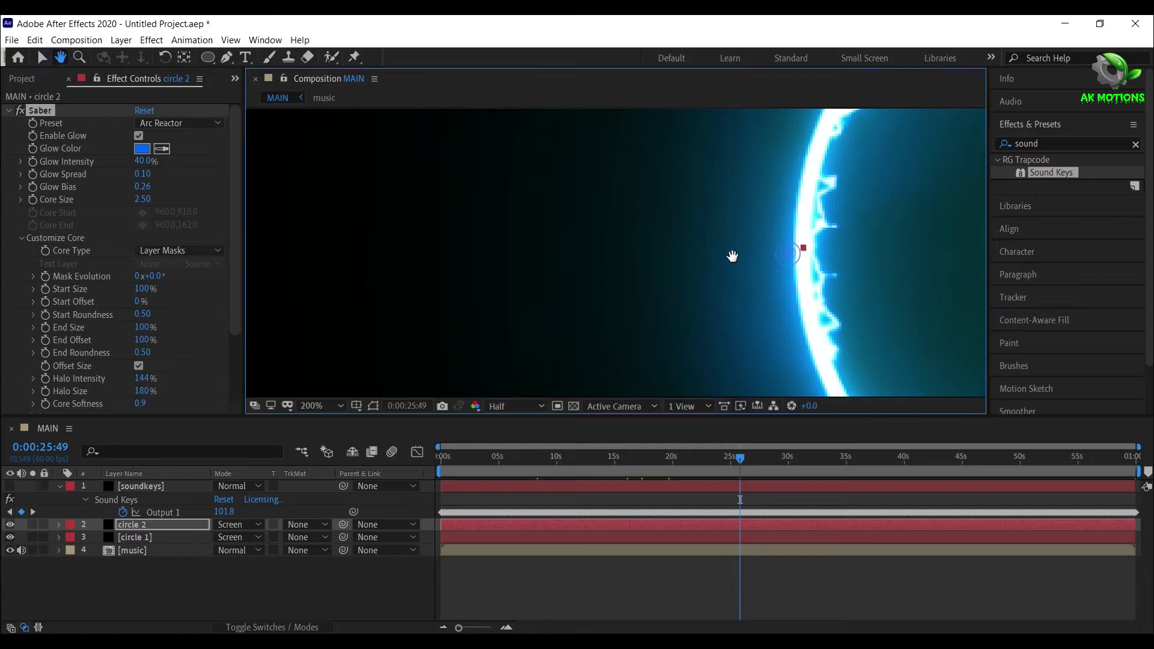
{"action": "left_click_drag", "start_coordinate": [734, 255], "coordinate": [387, 296]}
{"action": "left_click_drag", "start_coordinate": [523, 174], "coordinate": [381, 383]}
{"action": "left_click", "coordinate": [327, 406]}
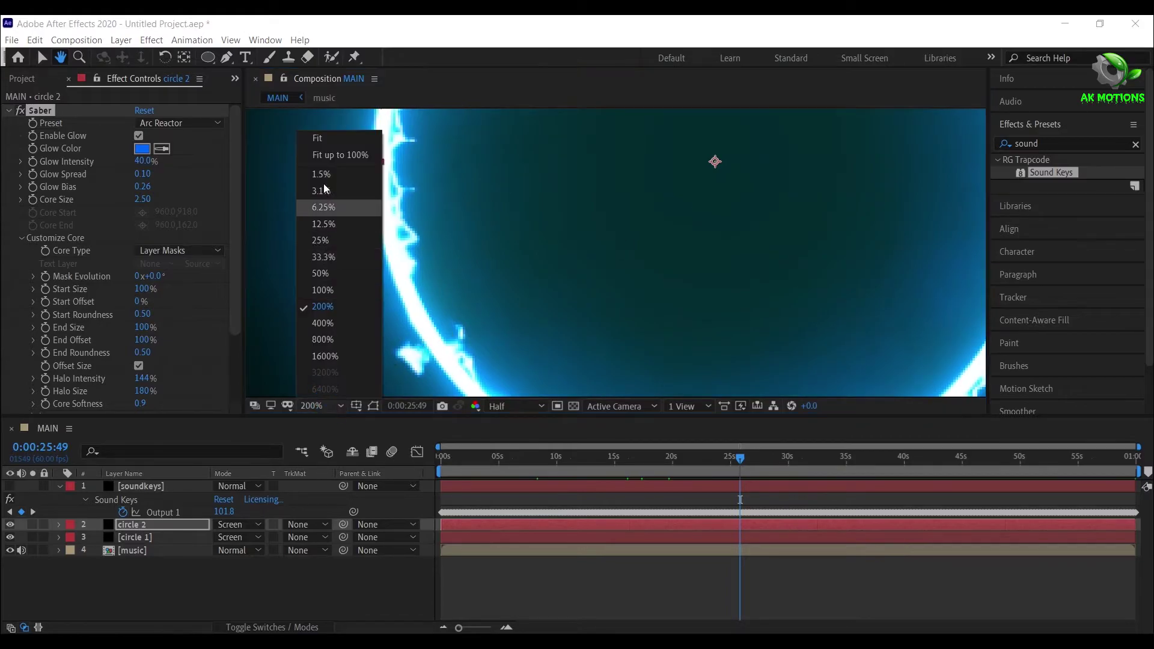
{"action": "left_click", "coordinate": [325, 154]}
Collapse soundkeys so only the four layers are listed, then select the music layer
{"action": "left_click", "coordinate": [40, 59]}
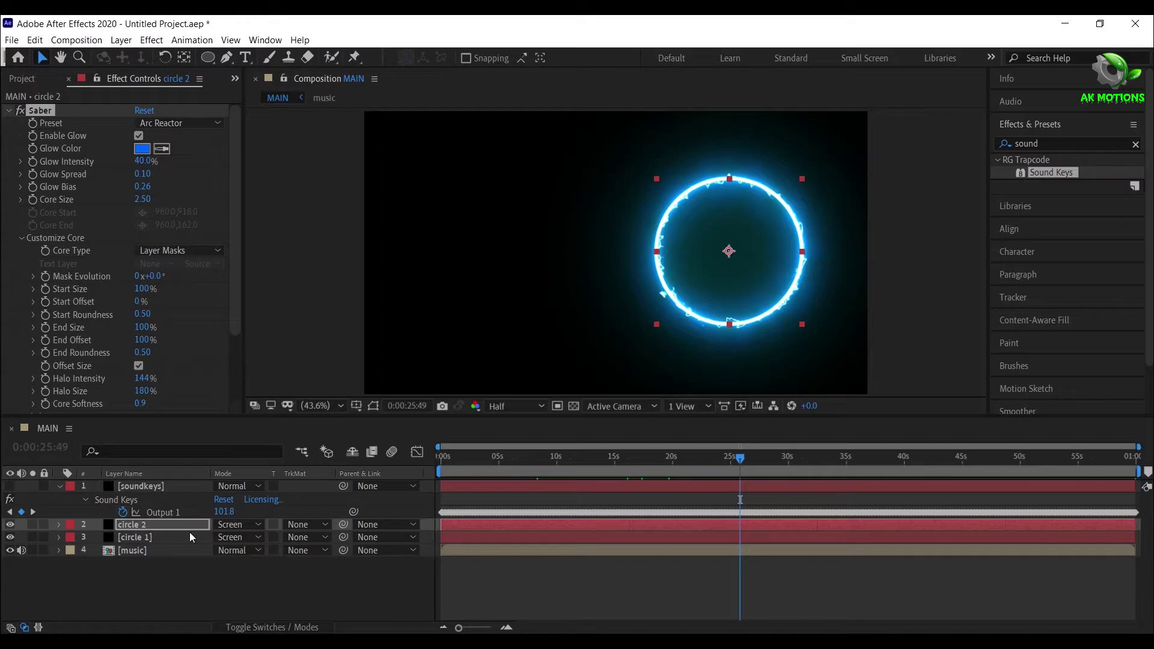
{"action": "left_click", "coordinate": [156, 526]}
{"action": "left_click", "coordinate": [59, 486]}
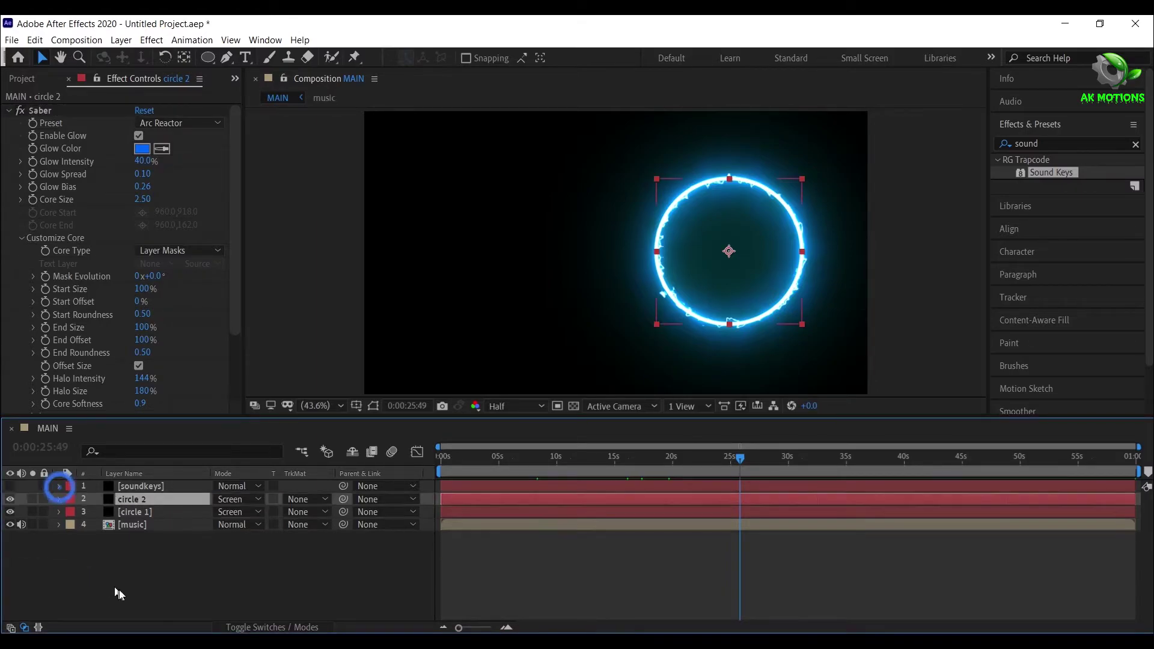
{"action": "left_click", "coordinate": [130, 584]}
{"action": "left_click", "coordinate": [143, 527]}
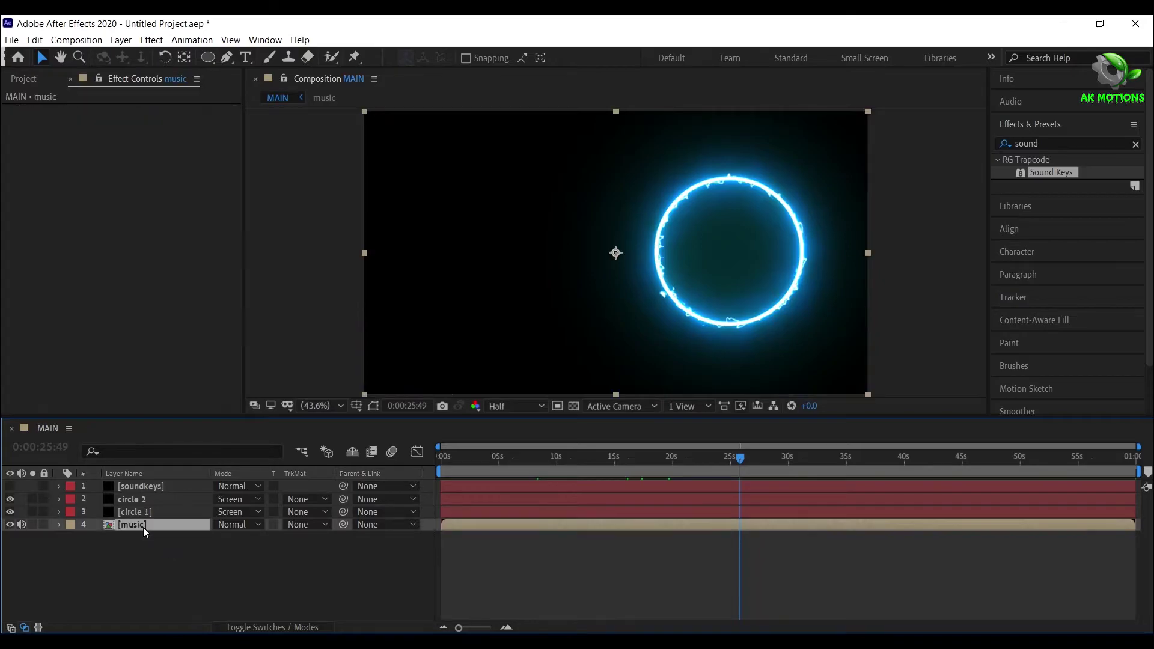
Convert the music layer's audio to keyframes, creating an Audio Amplitude layer
{"action": "right_click", "coordinate": [143, 527]}
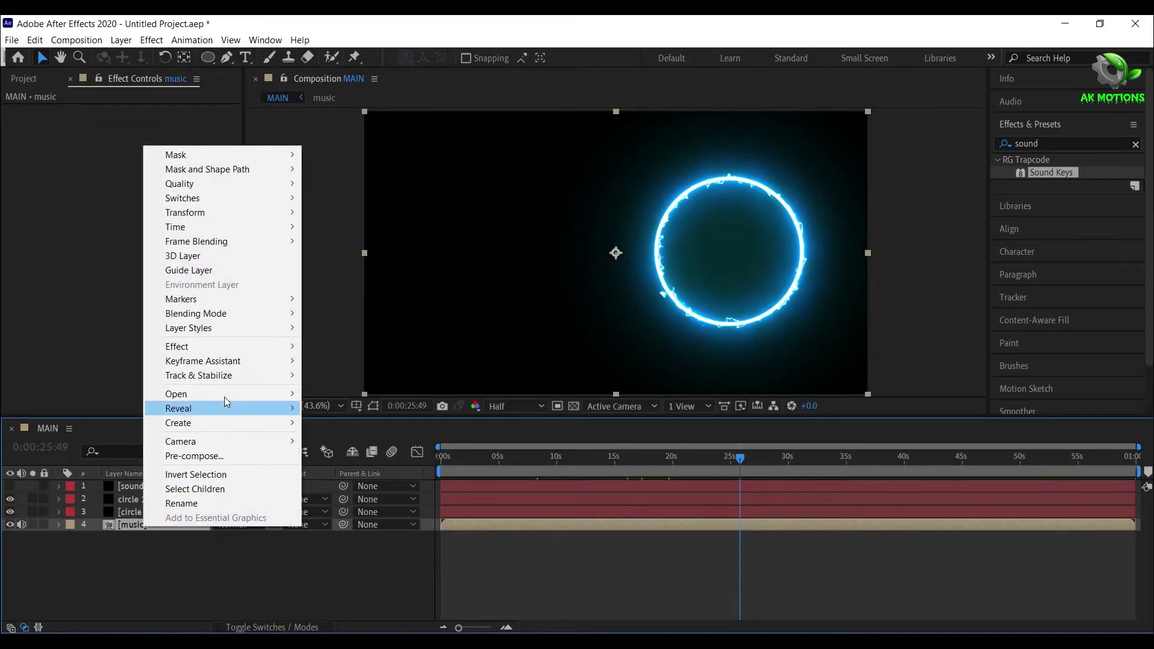
{"action": "mouse_move", "coordinate": [257, 361]}
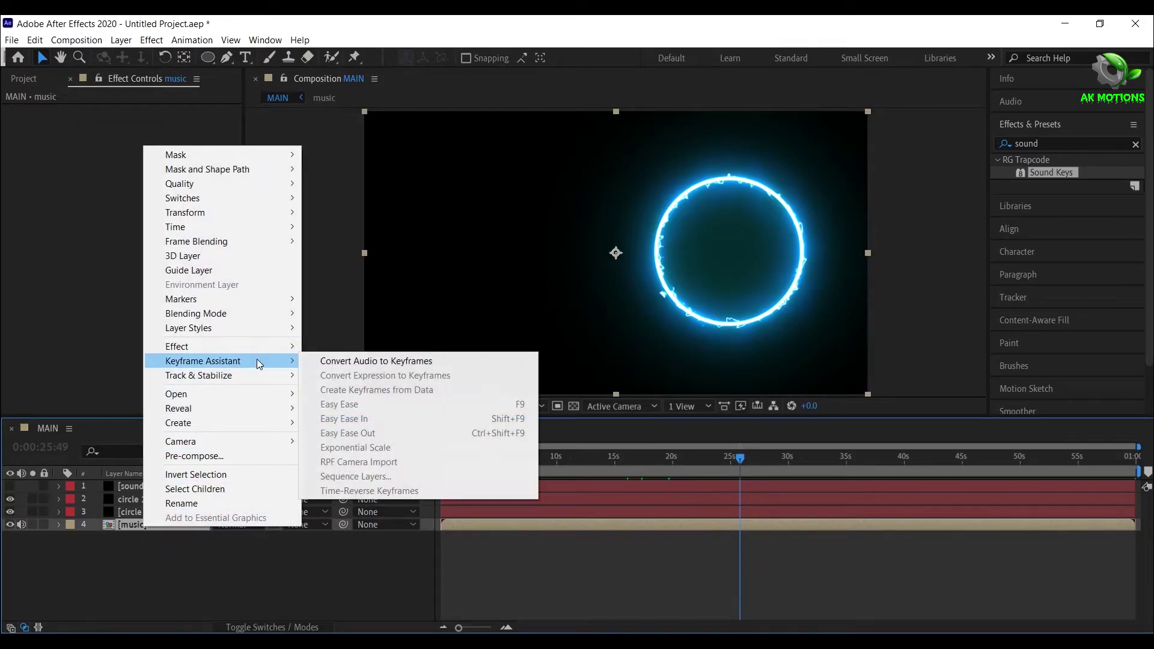
{"action": "left_click", "coordinate": [350, 362]}
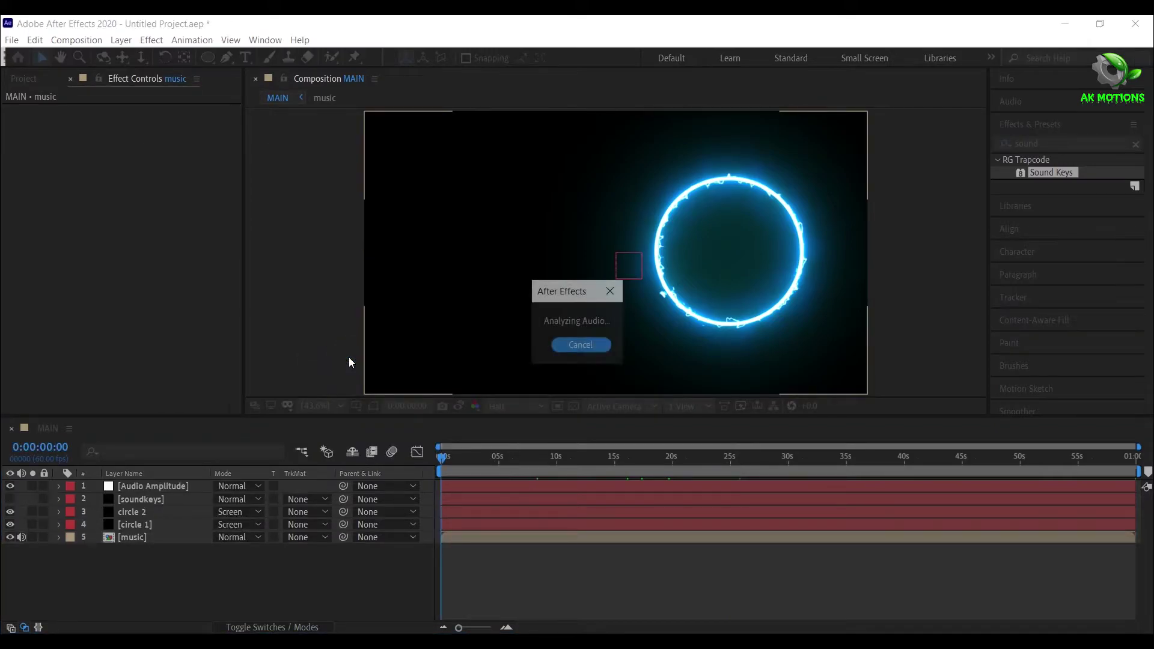
Delete the Left Channel and Right Channel effects from the Audio Amplitude layer
{"action": "left_click", "coordinate": [166, 486]}
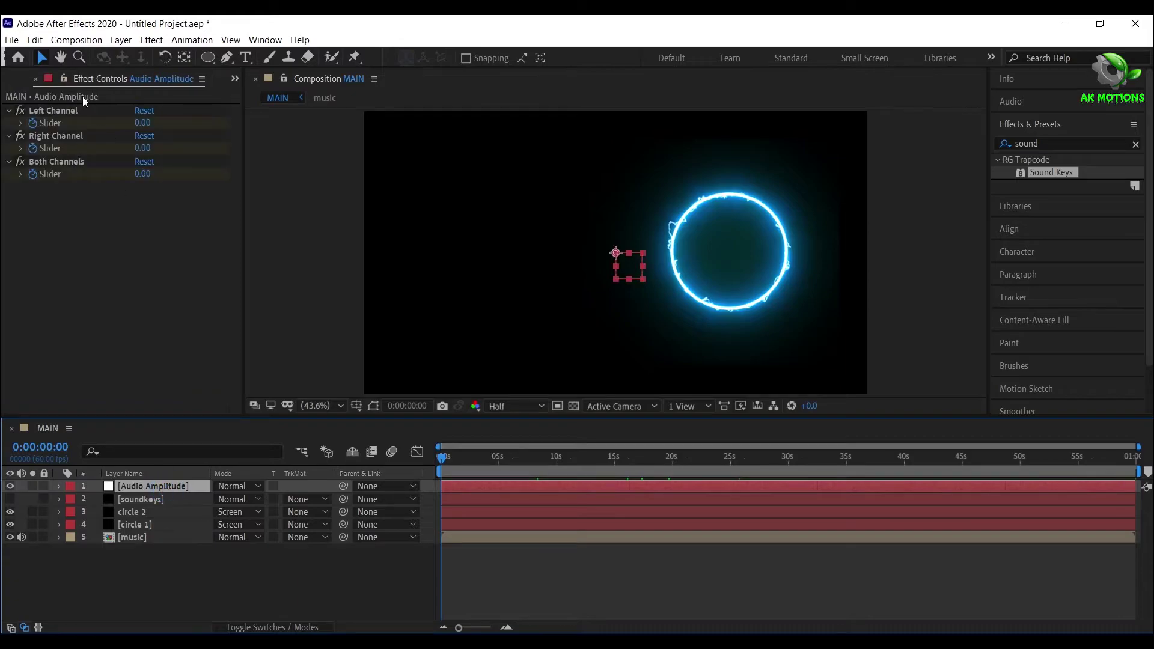
{"action": "left_click", "coordinate": [61, 114]}
{"action": "key", "text": "Delete"}
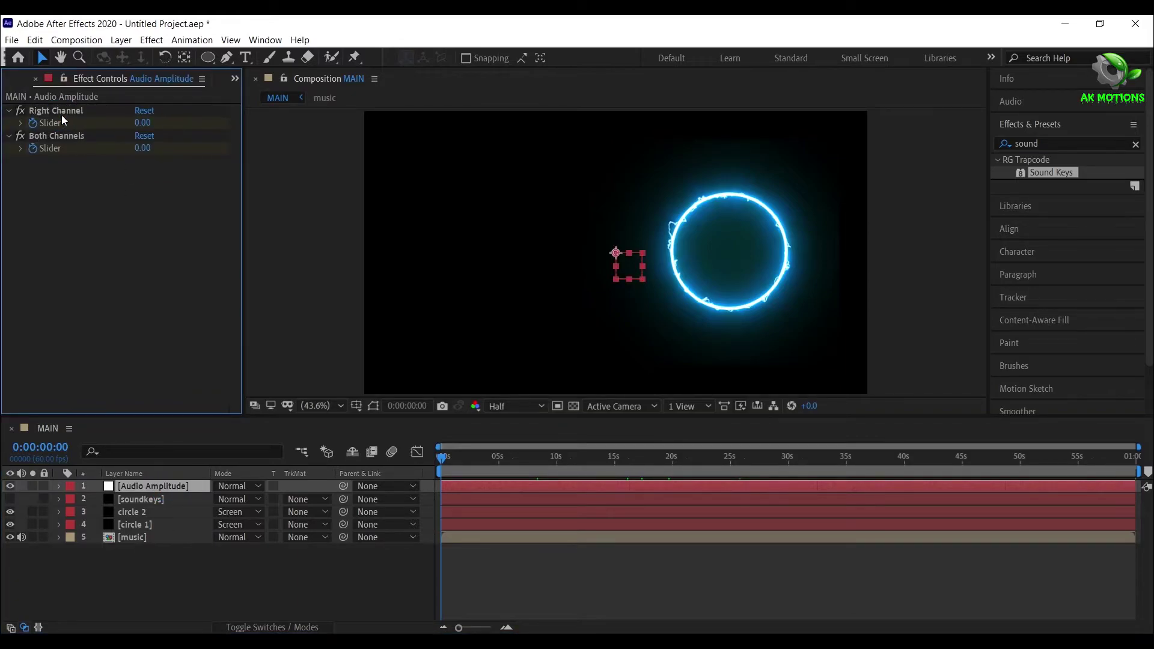
{"action": "left_click", "coordinate": [61, 110]}
{"action": "key", "text": "Delete"}
Reveal the Both Channels slider keyframes and circle 2's Saber properties in the timeline
{"action": "key", "text": "u"}
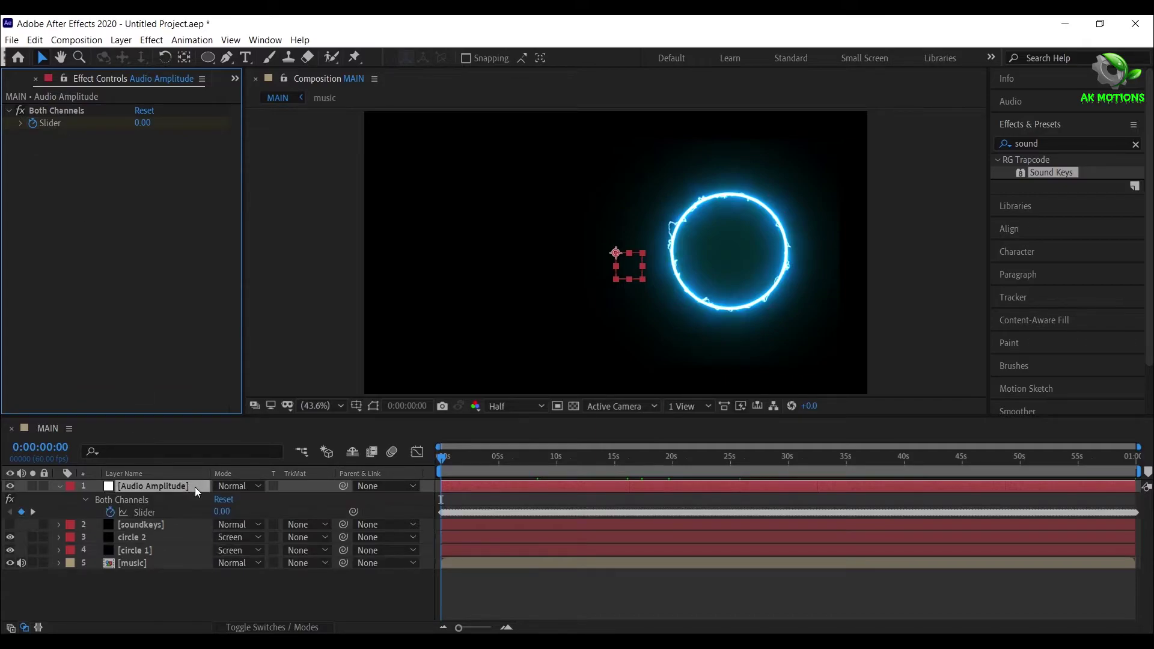
{"action": "left_click", "coordinate": [243, 600]}
{"action": "left_click", "coordinate": [152, 539]}
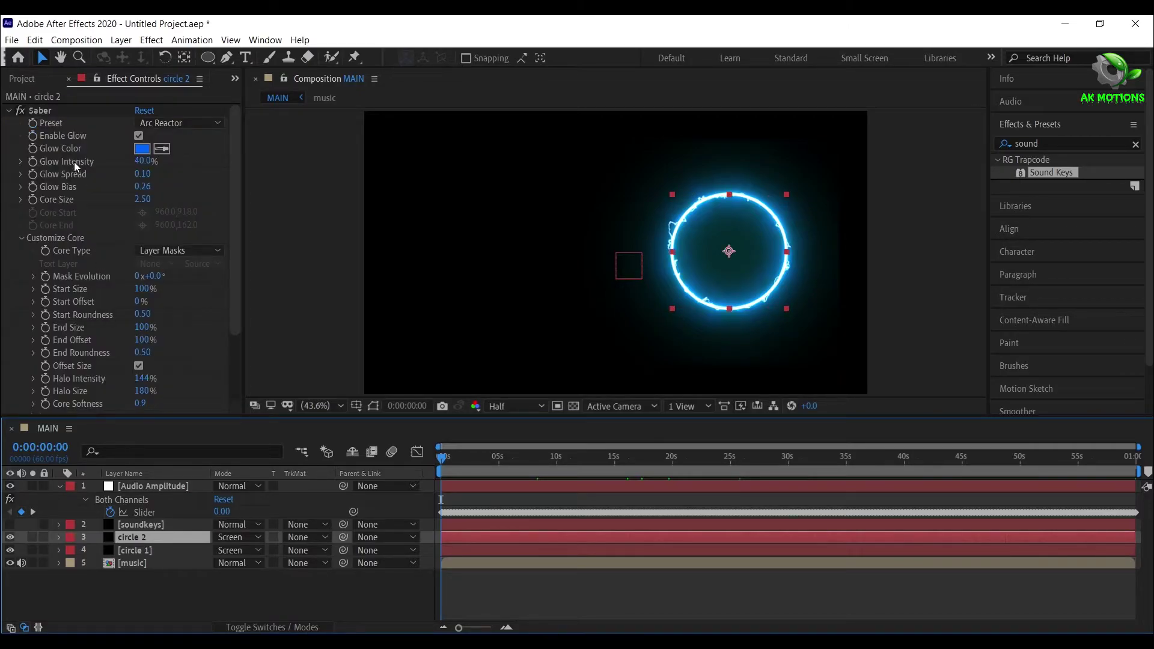
{"action": "key", "text": "ctrl+Right"}
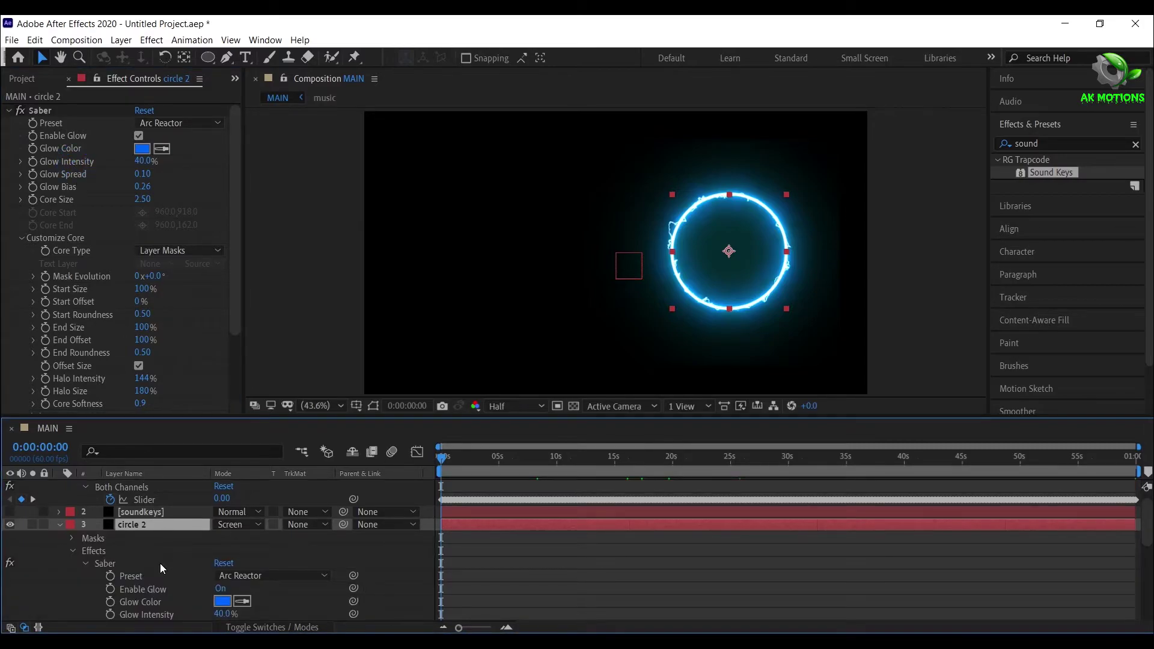
{"action": "scroll", "coordinate": [154, 582], "scroll_direction": "down", "scroll_amount": 3}
{"action": "scroll", "coordinate": [154, 582], "scroll_direction": "up", "scroll_amount": 3}
{"action": "left_click_drag", "start_coordinate": [473, 416], "coordinate": [445, 400]}
{"action": "scroll", "coordinate": [180, 575], "scroll_direction": "up", "scroll_amount": 1}
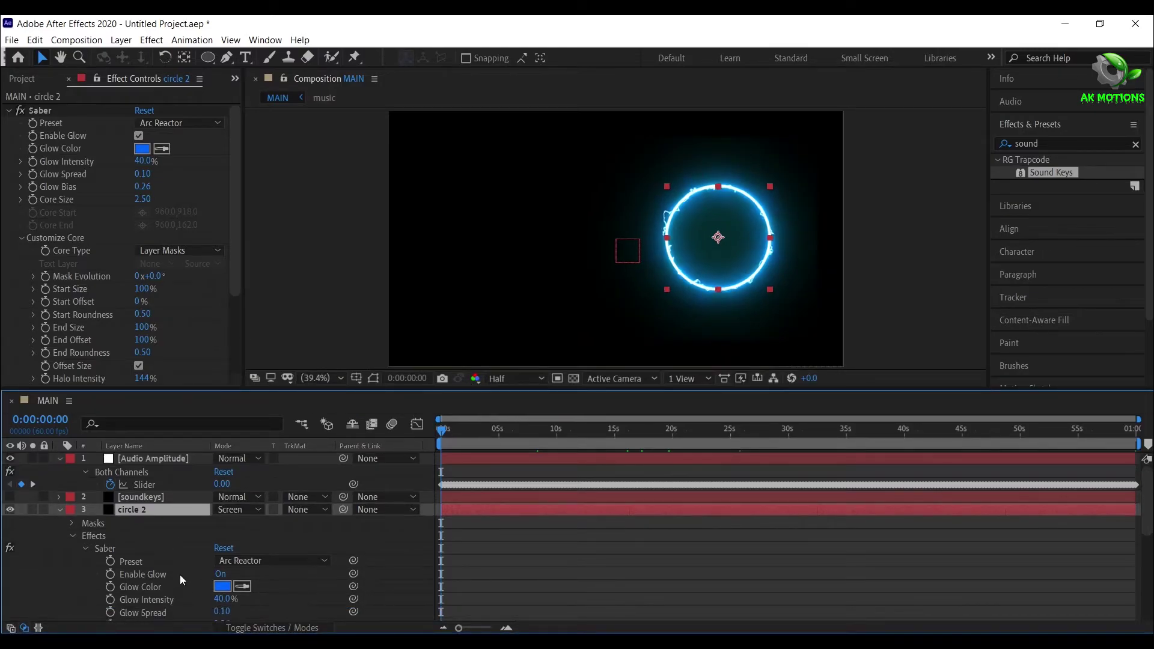
Add an expression pick-whipping circle 2's Glow Intensity to the Both Channels slider
{"action": "left_click", "coordinate": [111, 600], "text": "alt"}
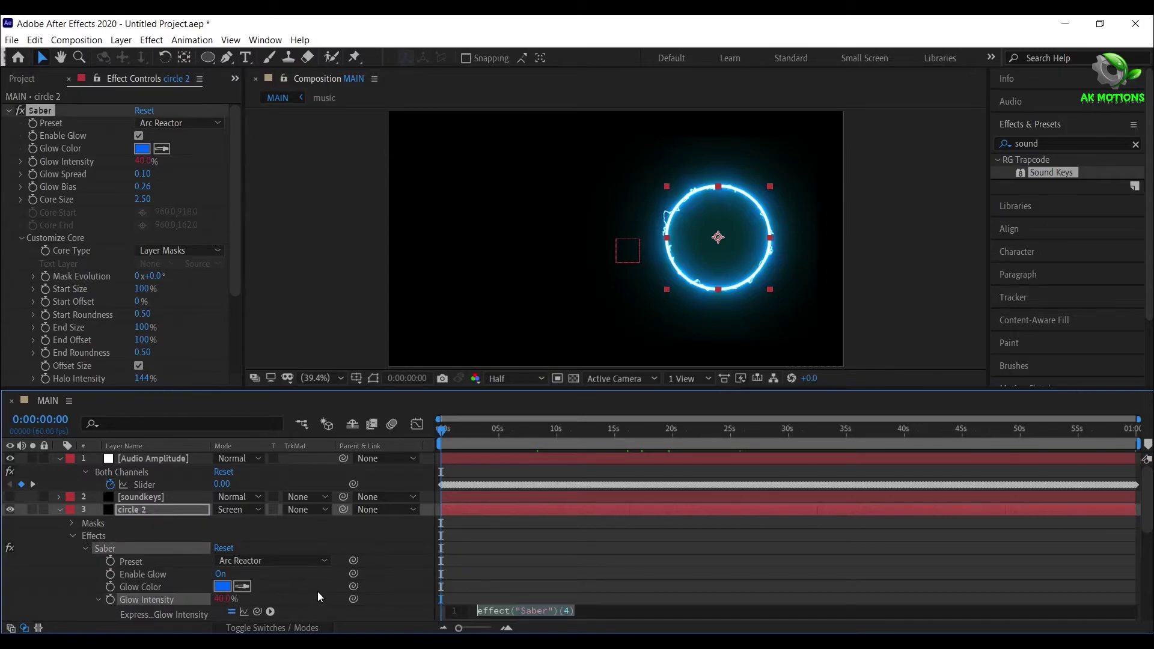
{"action": "left_click_drag", "start_coordinate": [257, 612], "coordinate": [168, 482]}
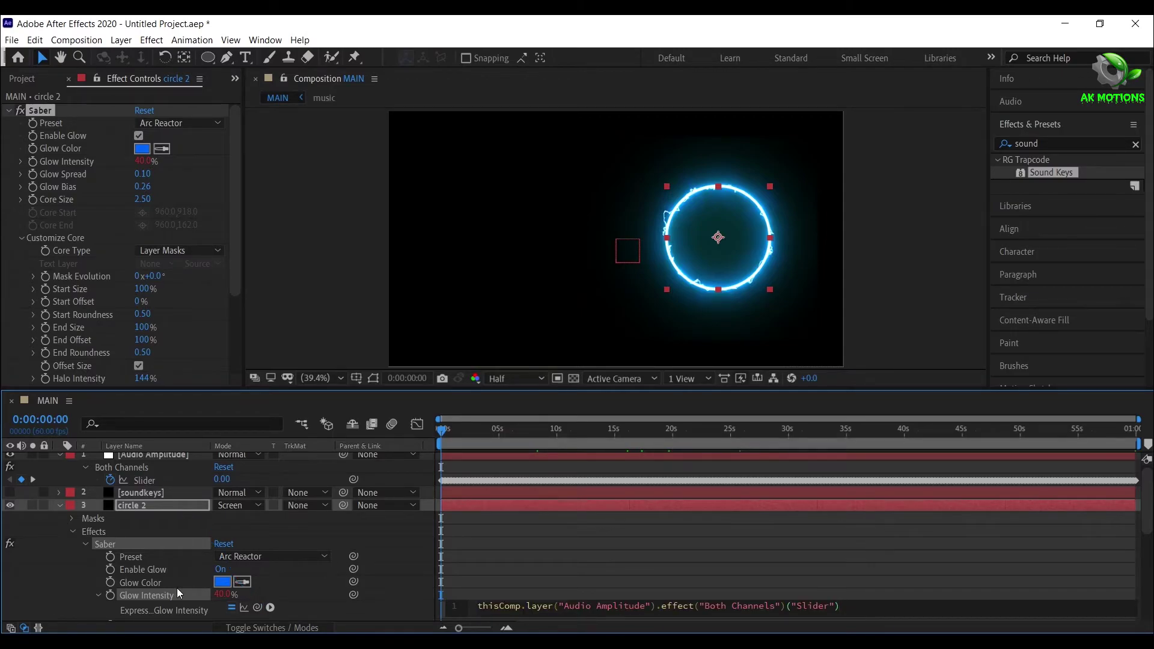
{"action": "left_click", "coordinate": [142, 604]}
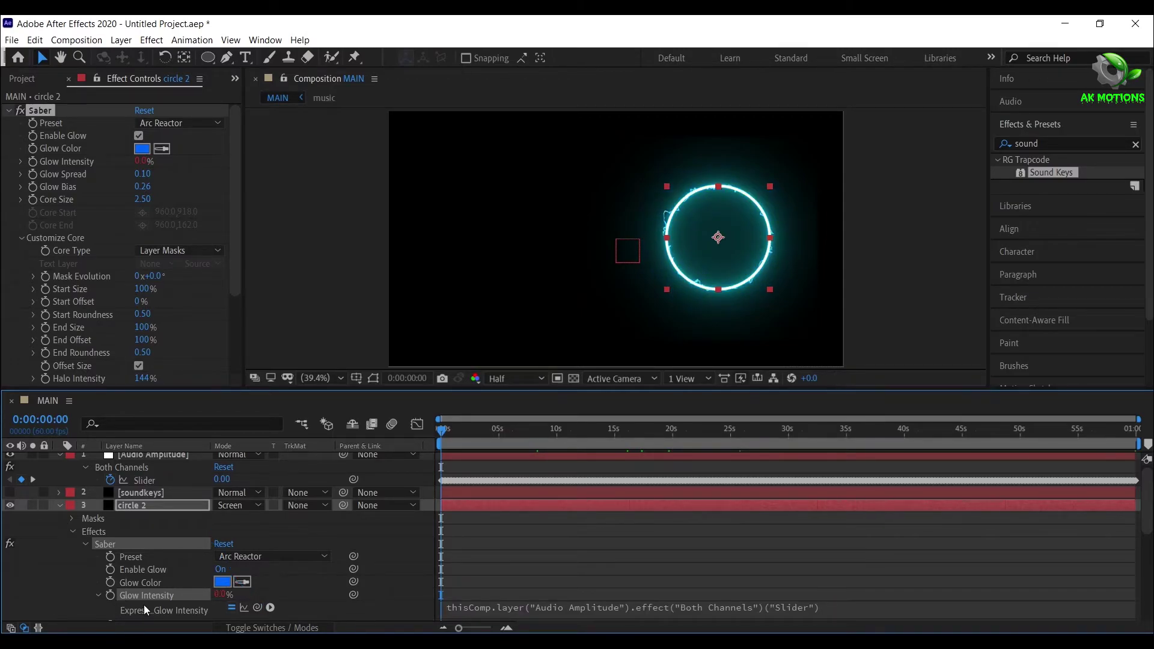
{"action": "scroll", "coordinate": [142, 605], "scroll_direction": "down", "scroll_amount": 3}
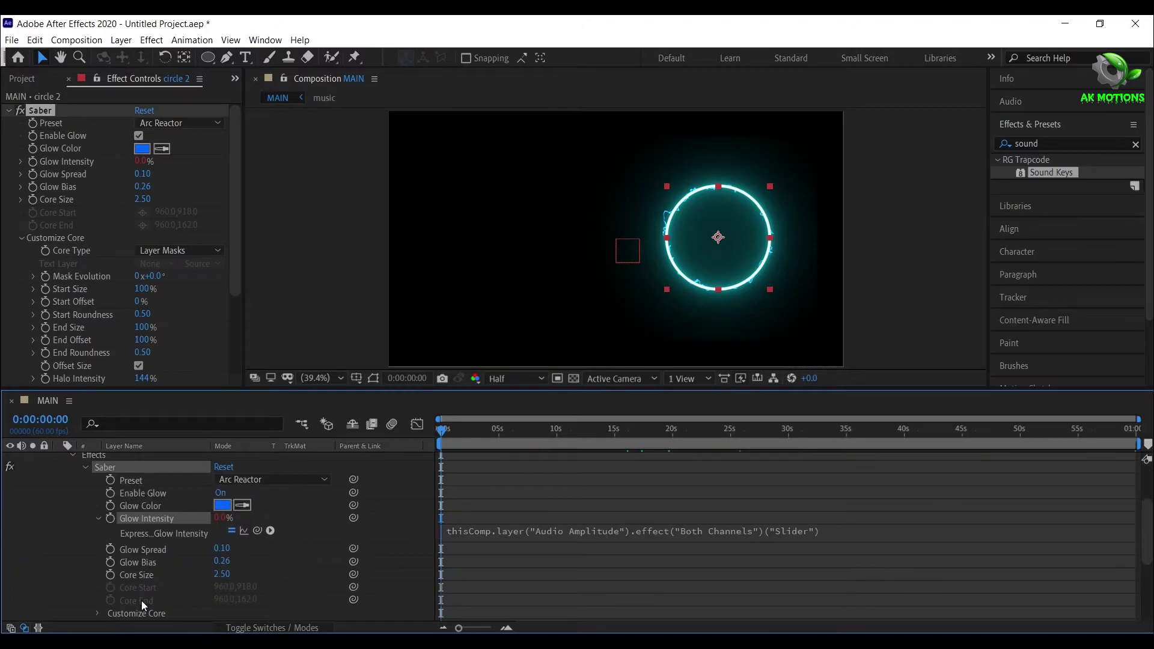
Give circle 2's Glow Bias an expression linking it to the Both Channels slider divided by 5
{"action": "left_click", "coordinate": [111, 566], "text": "alt"}
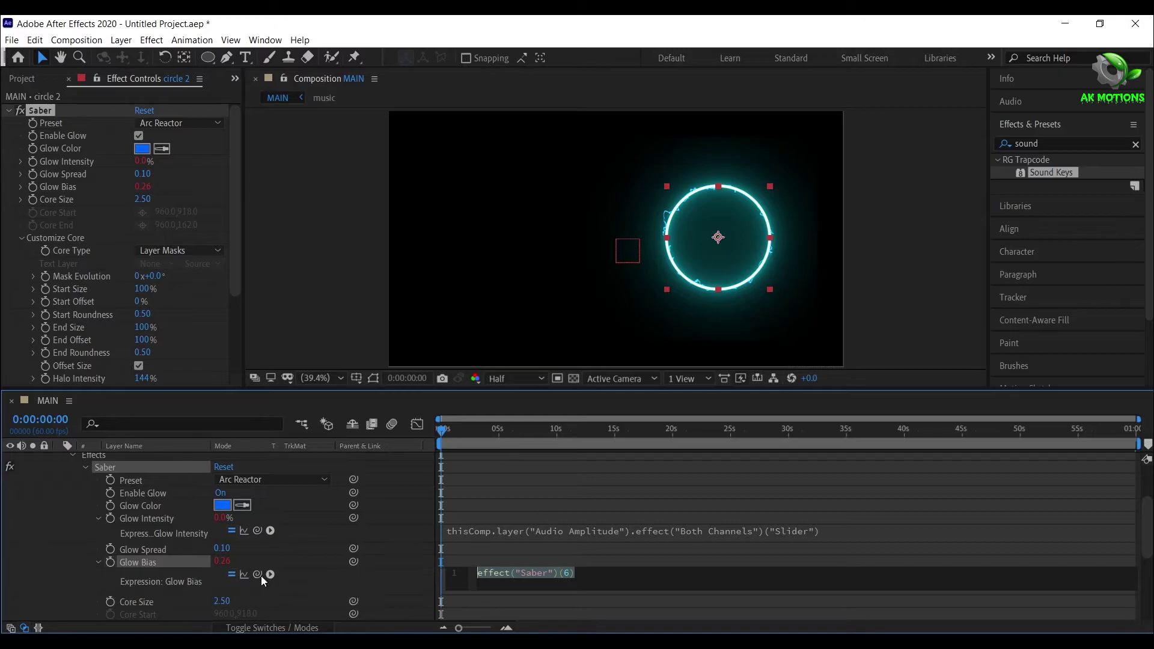
{"action": "left_click_drag", "start_coordinate": [258, 574], "coordinate": [183, 488]}
{"action": "scroll", "coordinate": [577, 531], "scroll_direction": "down", "scroll_amount": 2}
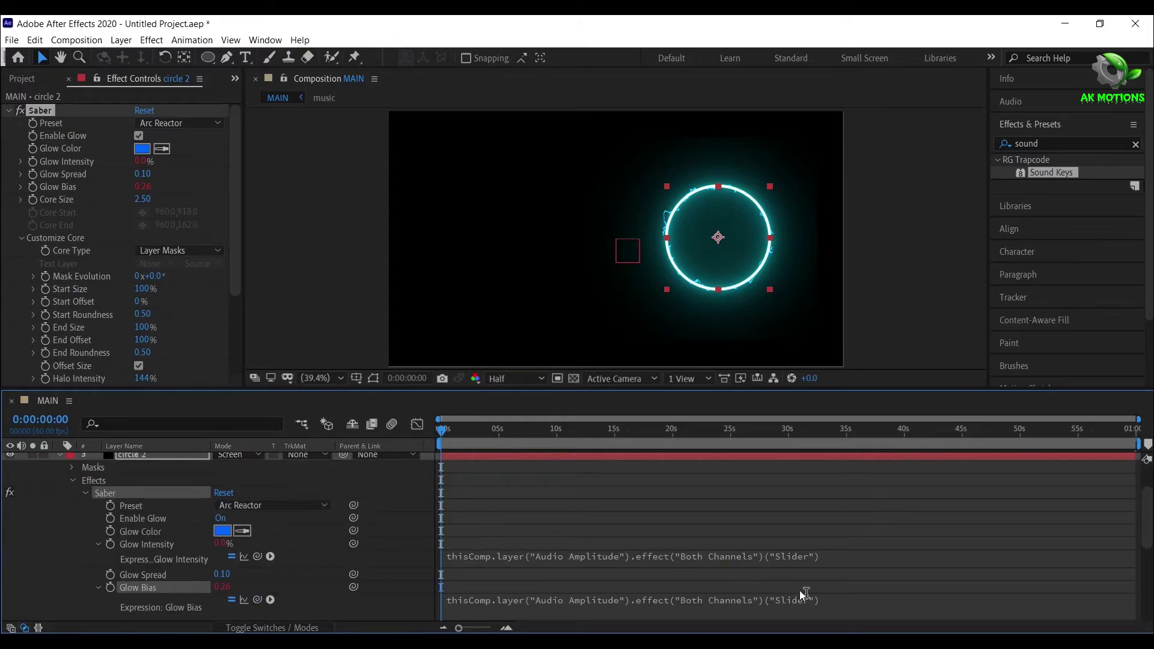
{"action": "left_click", "coordinate": [835, 601]}
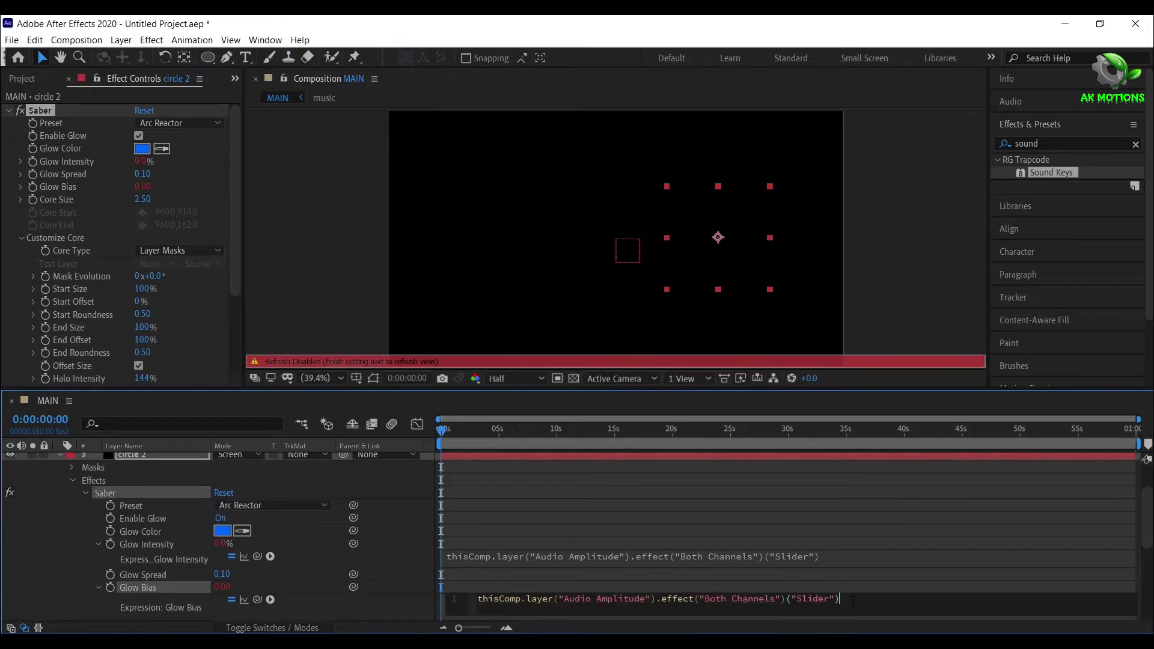
{"action": "type", "text": "/5"}
{"action": "left_click", "coordinate": [685, 576]}
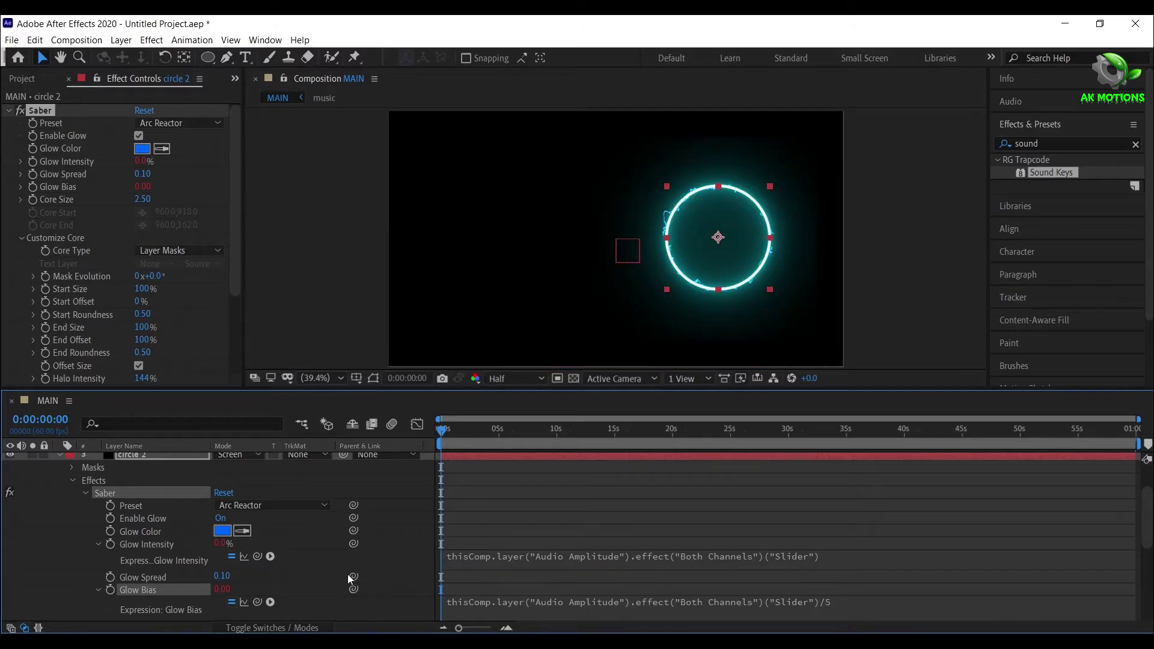
{"action": "scroll", "coordinate": [118, 561], "scroll_direction": "up", "scroll_amount": 2}
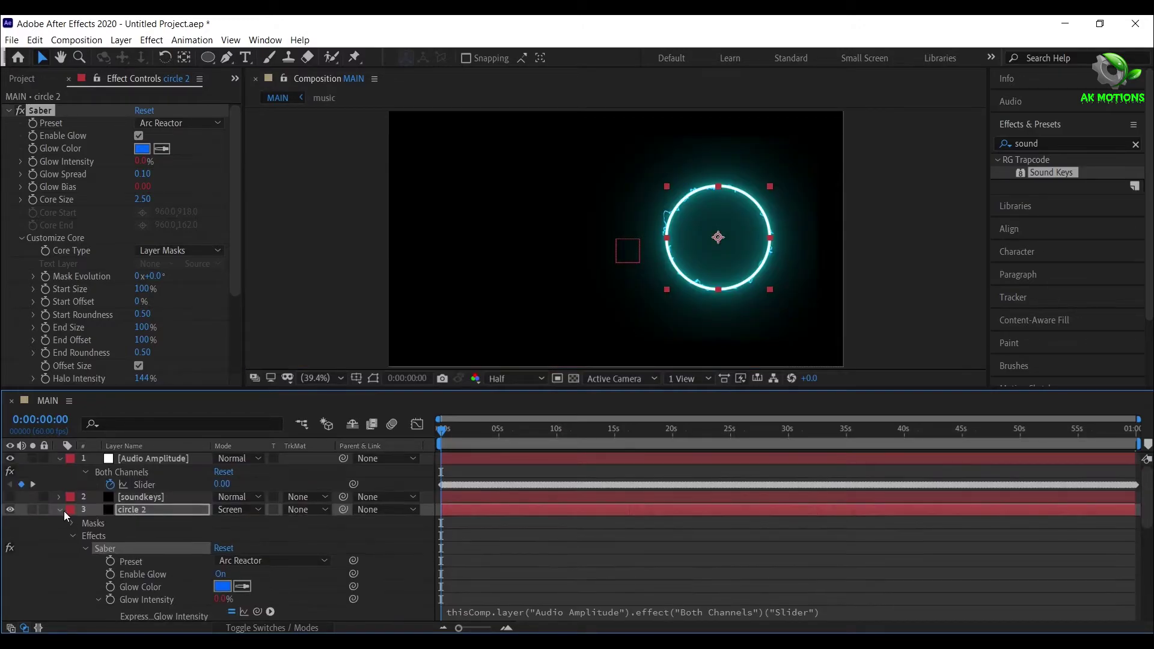
Link circle 1's Glow Intensity to the Audio Amplitude slider with an expression
{"action": "left_click", "coordinate": [60, 510]}
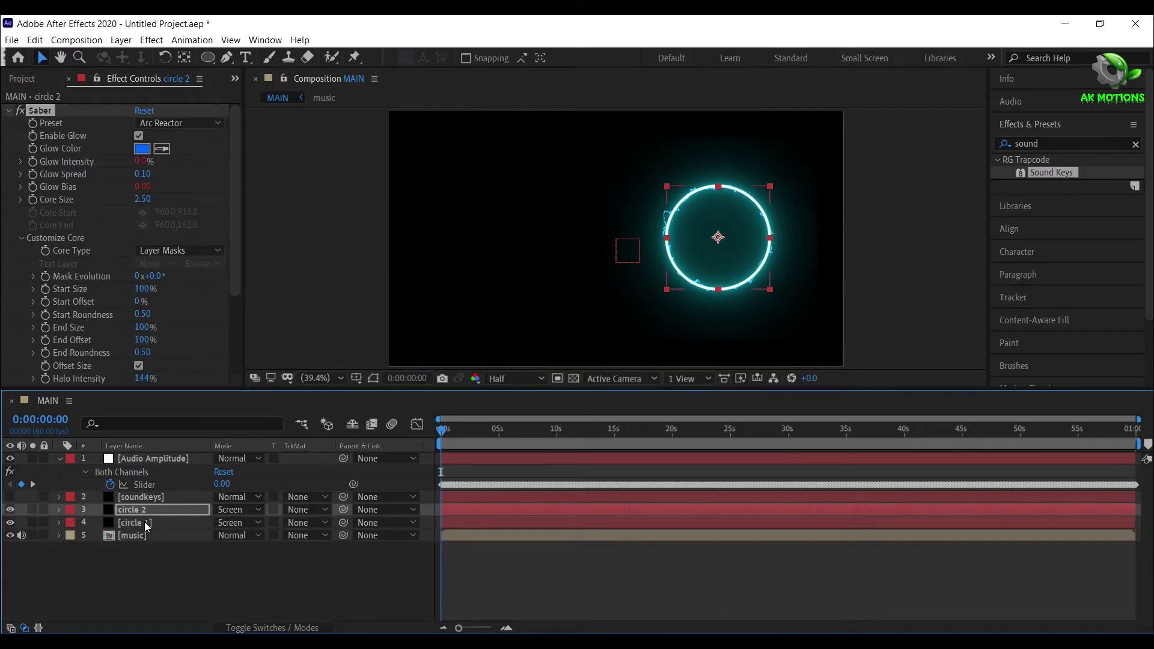
{"action": "left_click", "coordinate": [144, 522]}
{"action": "key", "text": "e"}
{"action": "key", "text": "e"}
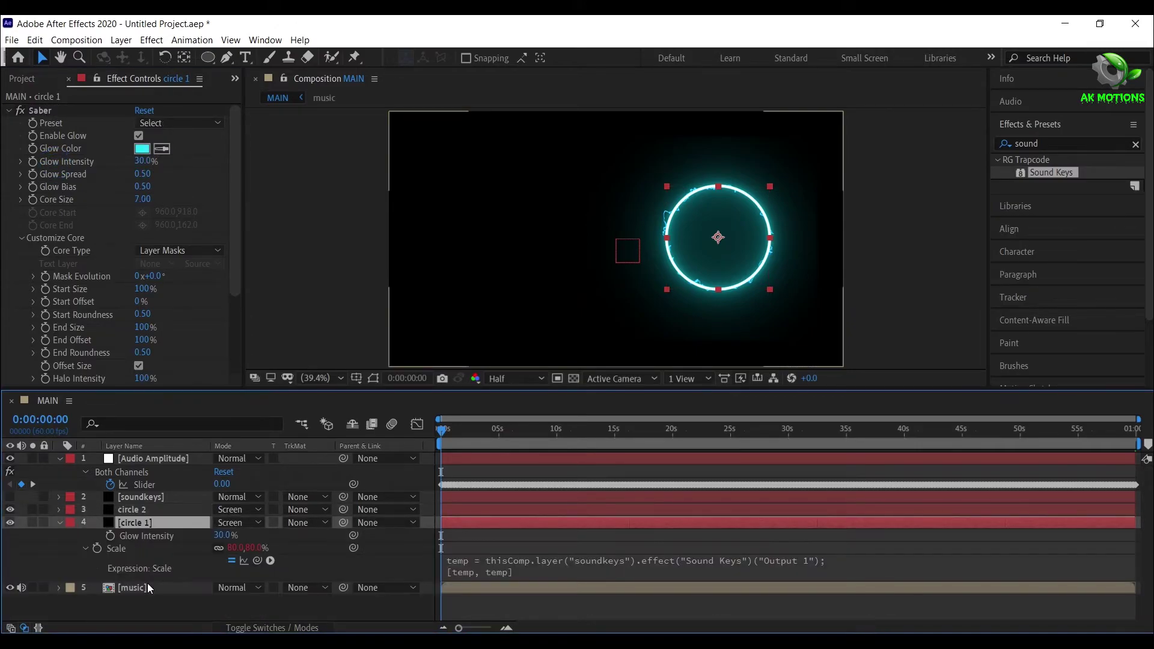
{"action": "left_click", "coordinate": [109, 536], "text": "alt"}
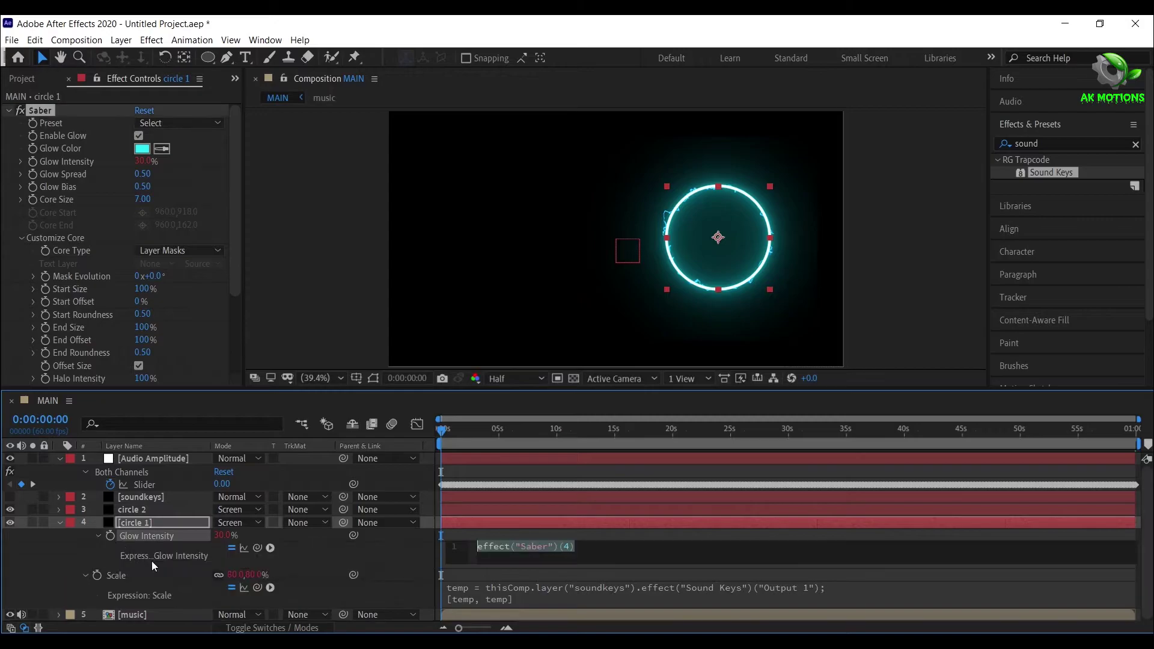
{"action": "left_click_drag", "start_coordinate": [258, 547], "coordinate": [179, 486]}
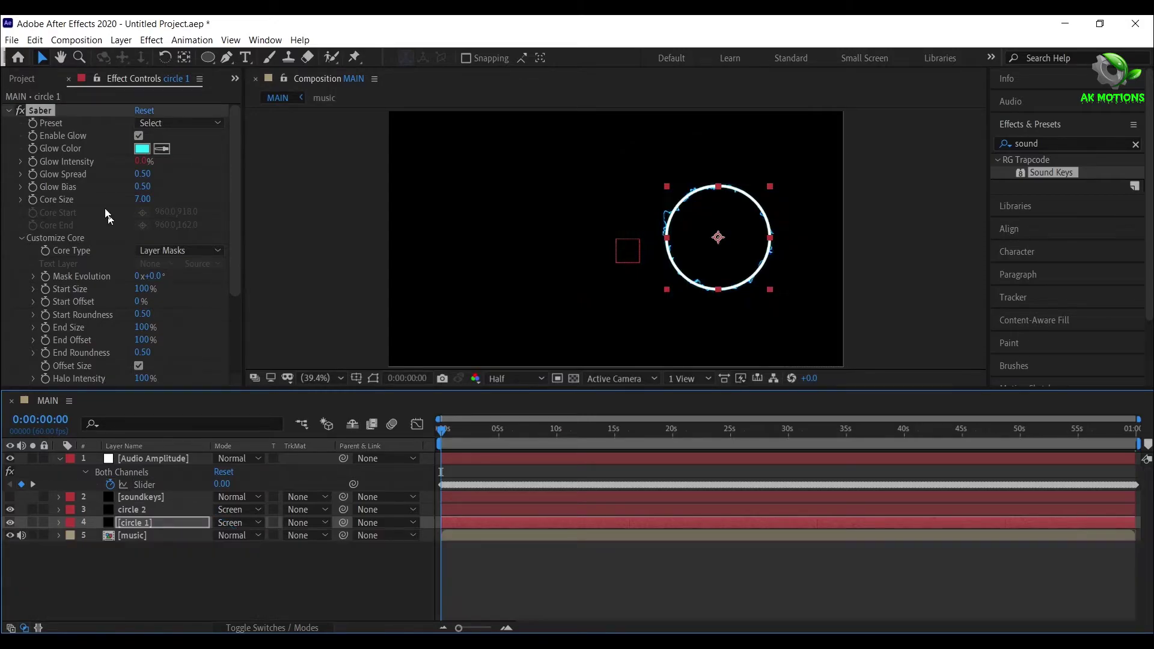
Link circle 1's Glow Bias to the slider divided by 5, then collapse circle 1
{"action": "left_click", "coordinate": [71, 187]}
{"action": "left_click", "coordinate": [110, 575], "text": "alt"}
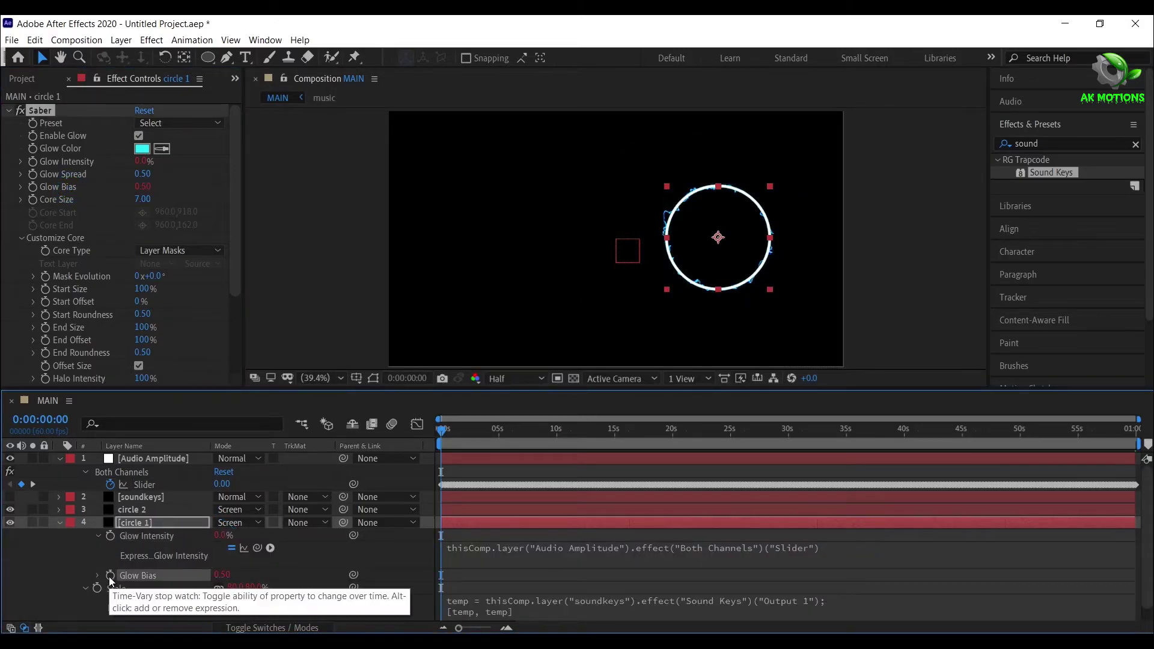
{"action": "left_click_drag", "start_coordinate": [257, 587], "coordinate": [150, 485]}
{"action": "type", "text": "/5"}
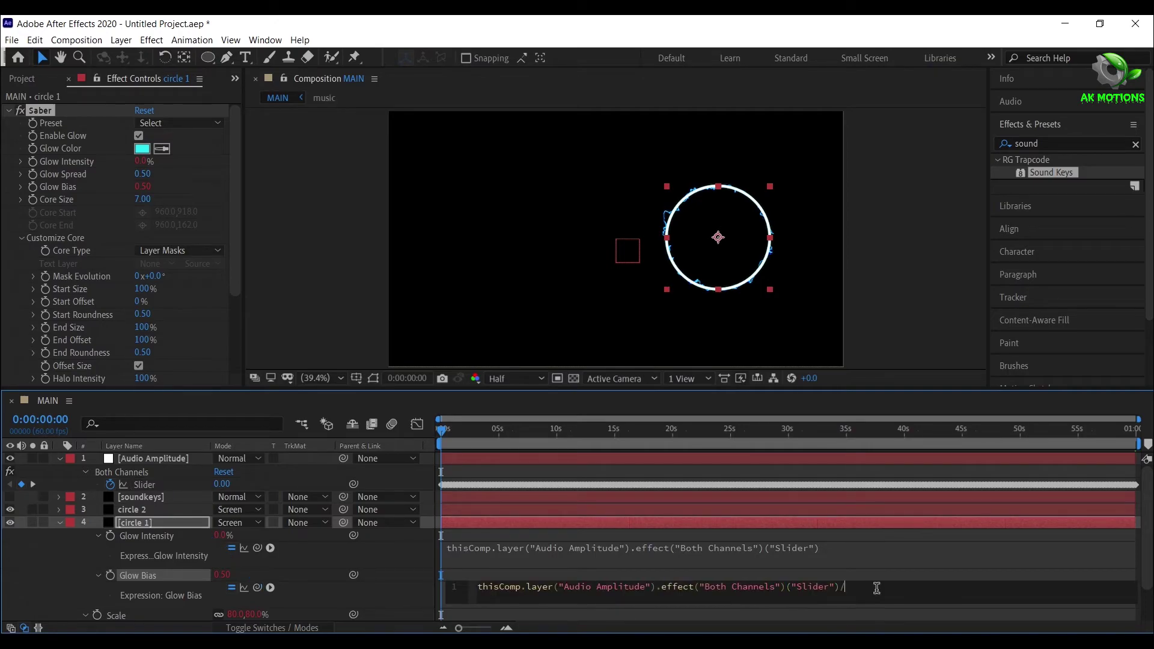
{"action": "left_click", "coordinate": [723, 568]}
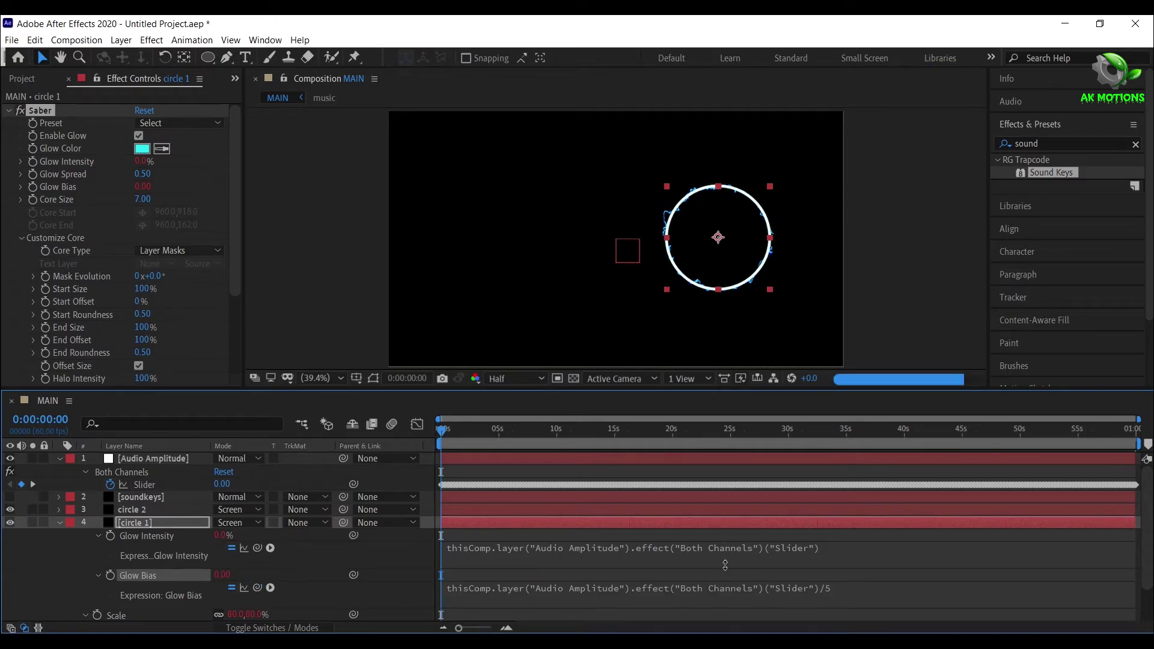
{"action": "left_click", "coordinate": [59, 523]}
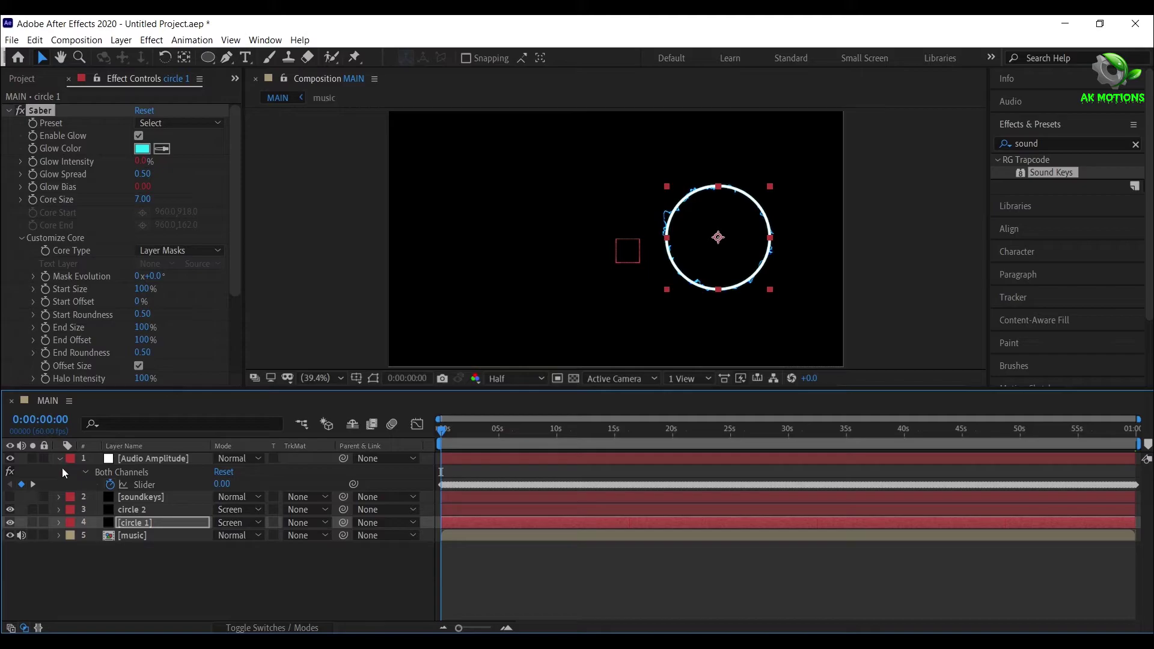
Preview the audio-driven glow at about 7 seconds and at 0:00:14:43
{"action": "left_click", "coordinate": [521, 441]}
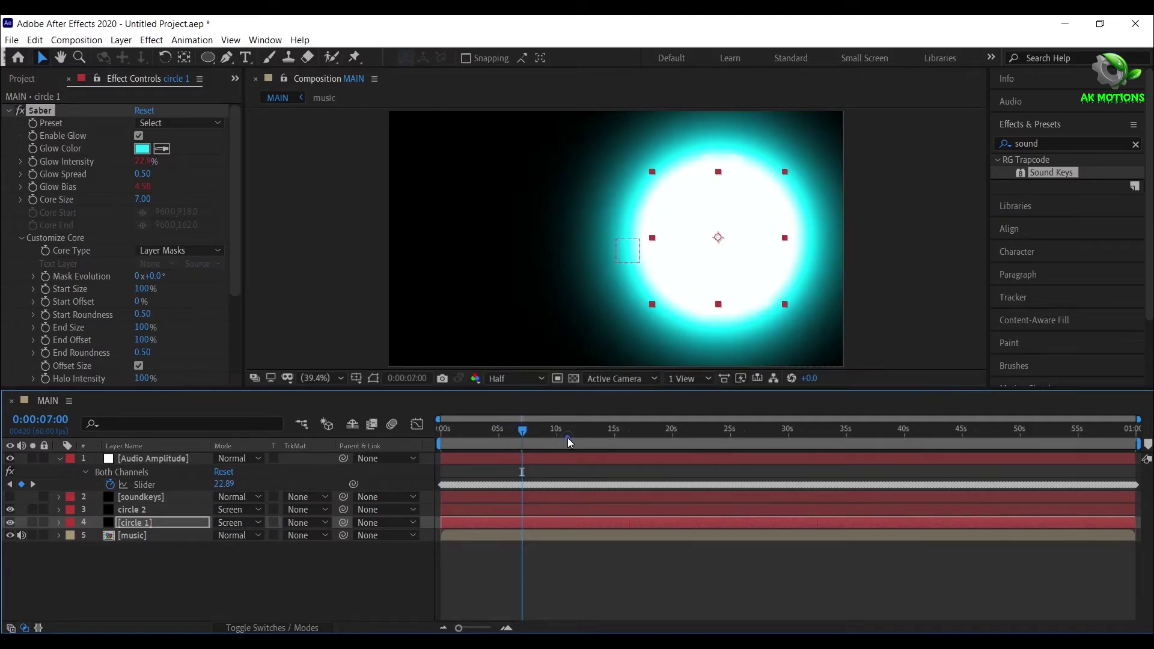
{"action": "left_click", "coordinate": [568, 438]}
{"action": "left_click", "coordinate": [611, 438]}
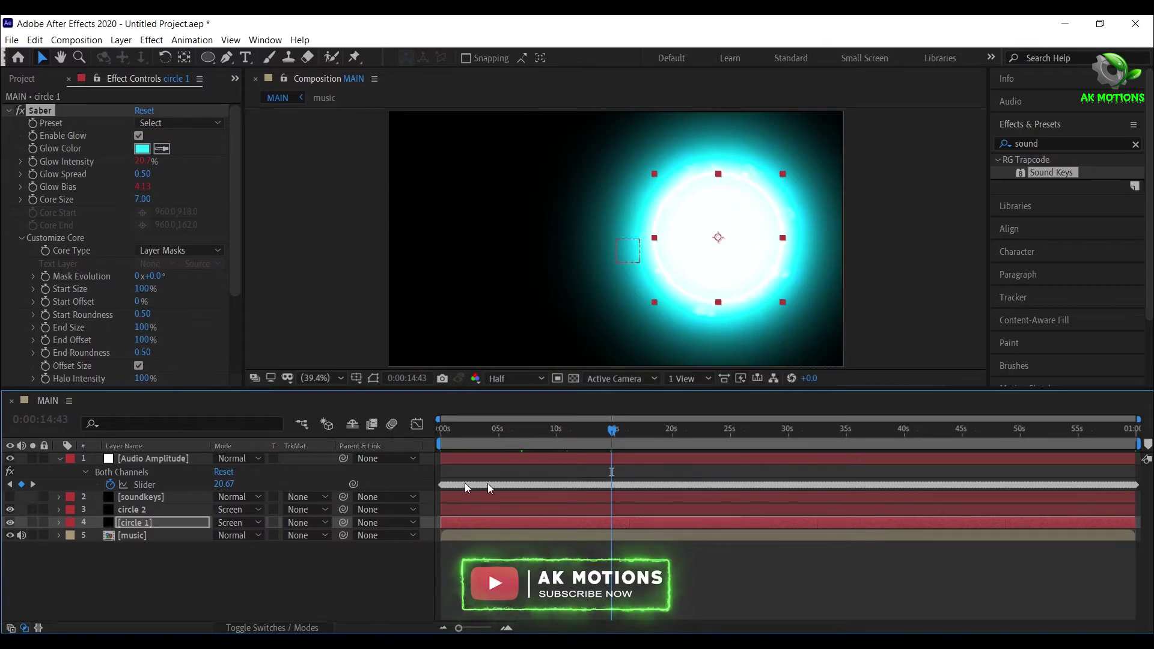
Add the expression ease(value,0,100,0,20) to the Audio Amplitude Slider to remap it to 0–20
{"action": "left_click", "coordinate": [110, 485], "text": "alt"}
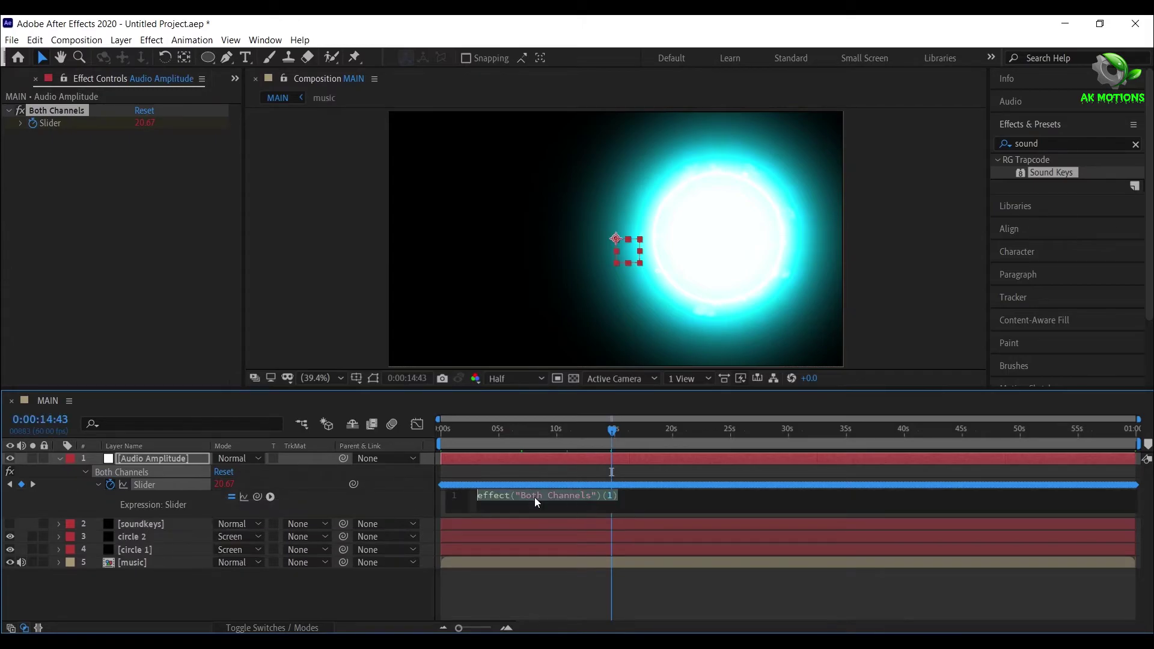
{"action": "type", "text": "ease"}
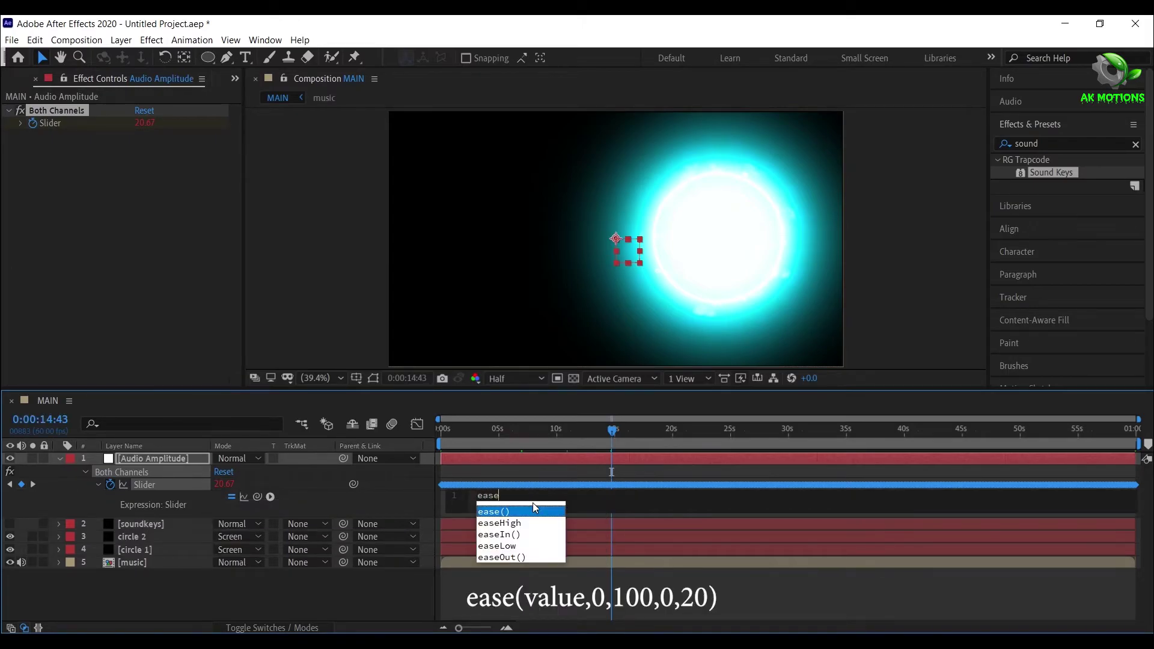
{"action": "type", "text": "(val"}
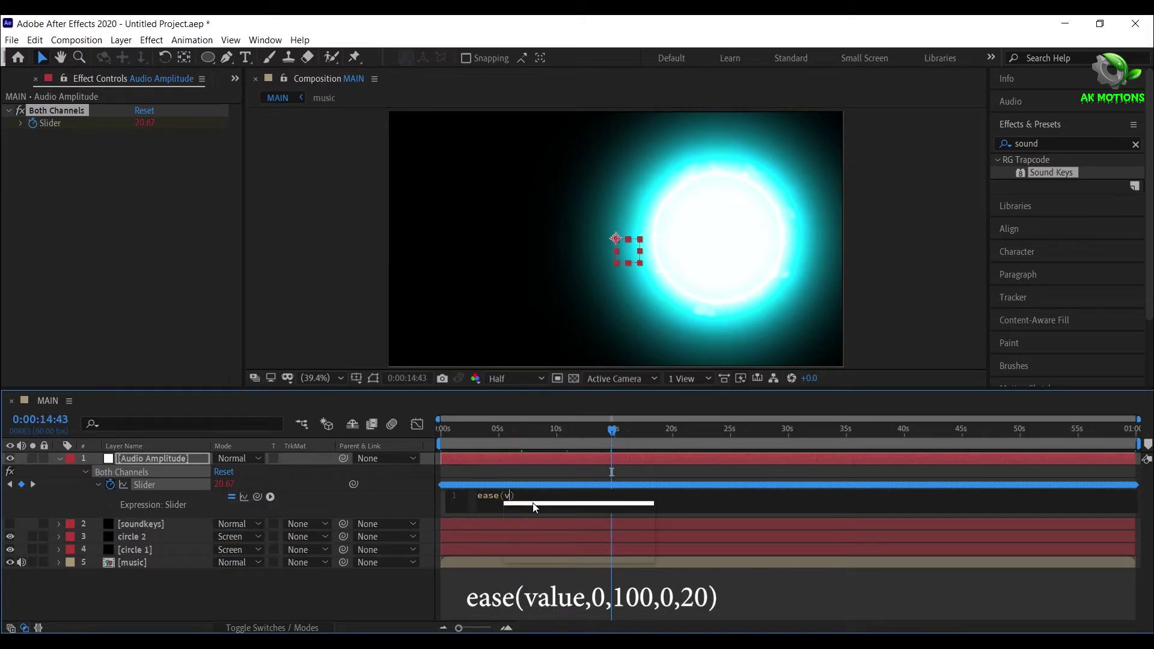
{"action": "type", "text": "ue"}
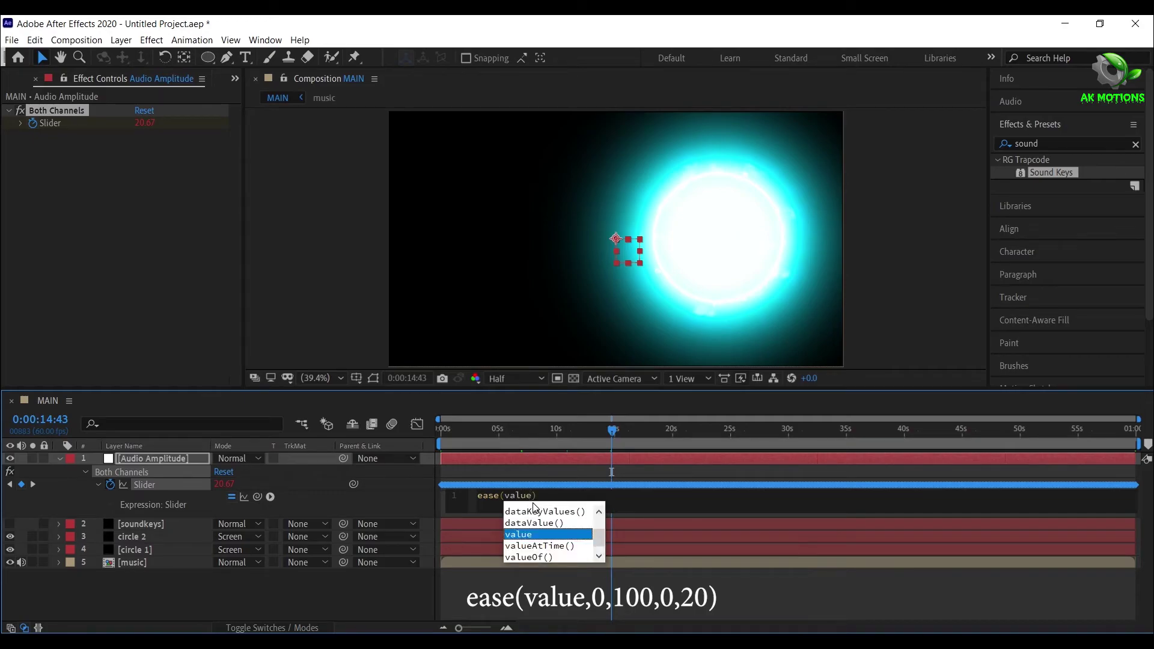
{"action": "type", "text": ",0,100,0,20"}
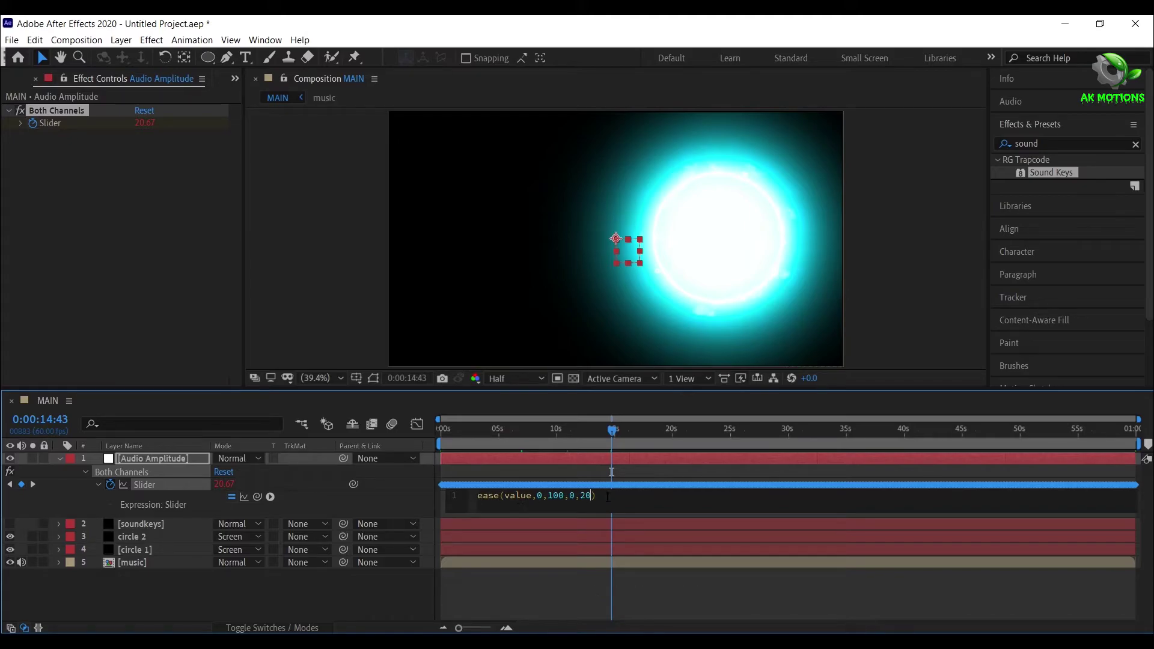
{"action": "left_click", "coordinate": [635, 496]}
{"action": "left_click", "coordinate": [631, 472]}
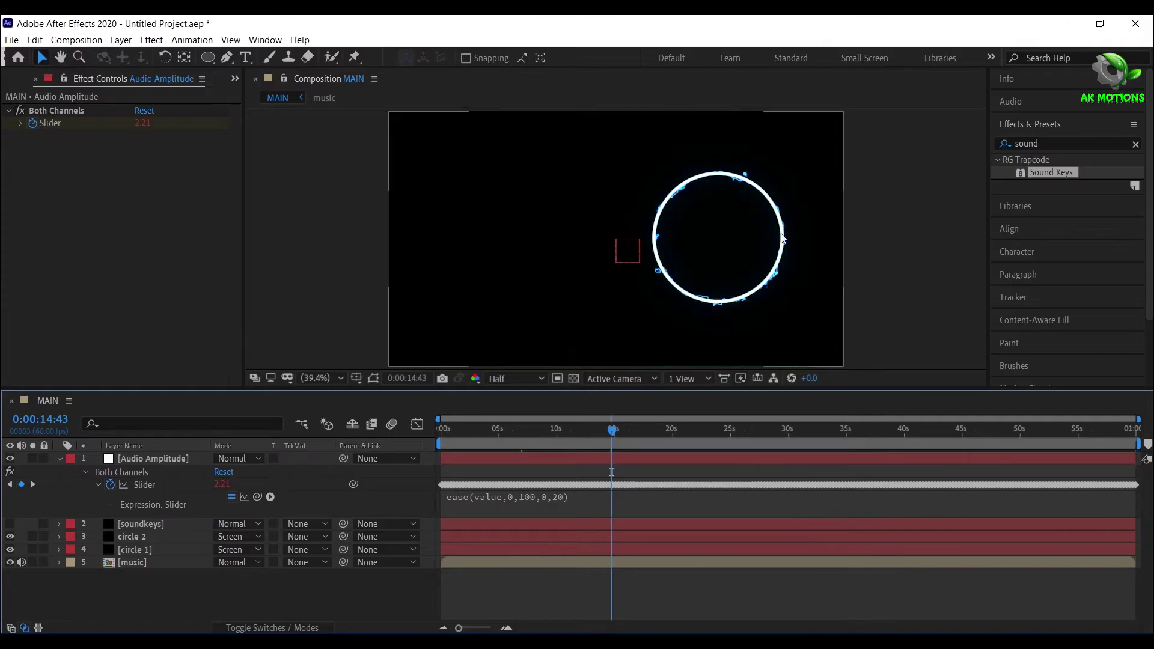
{"action": "left_click", "coordinate": [58, 458]}
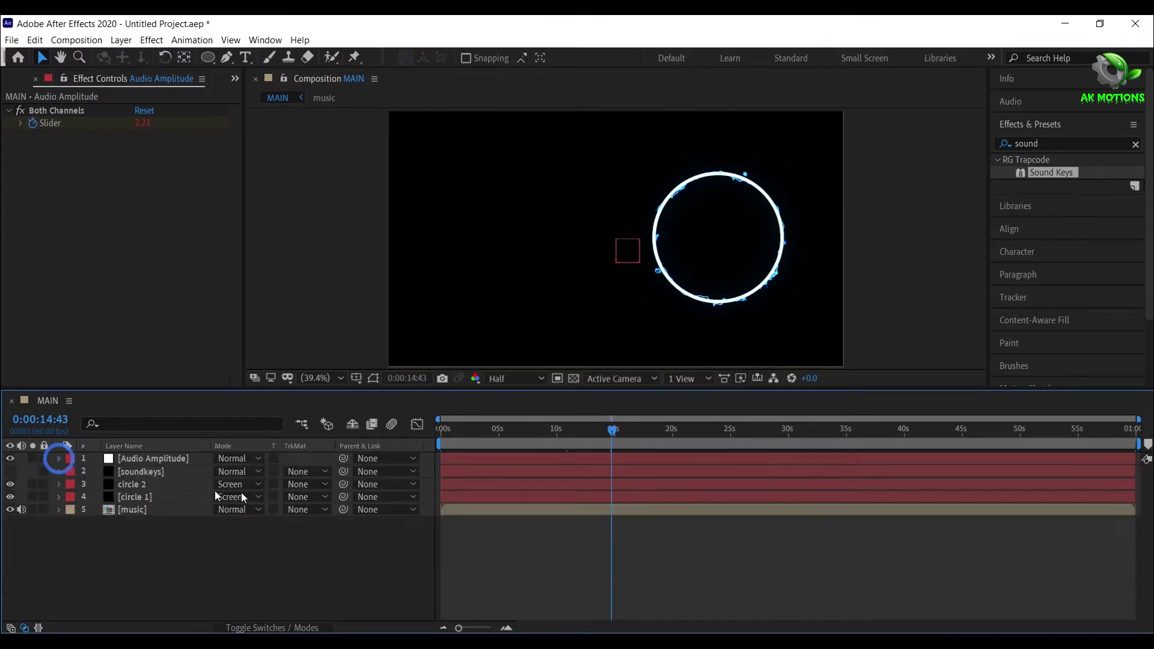
Check the softer pulse at points from about 4 to 57 seconds, then select the circle layer
{"action": "left_click", "coordinate": [496, 428]}
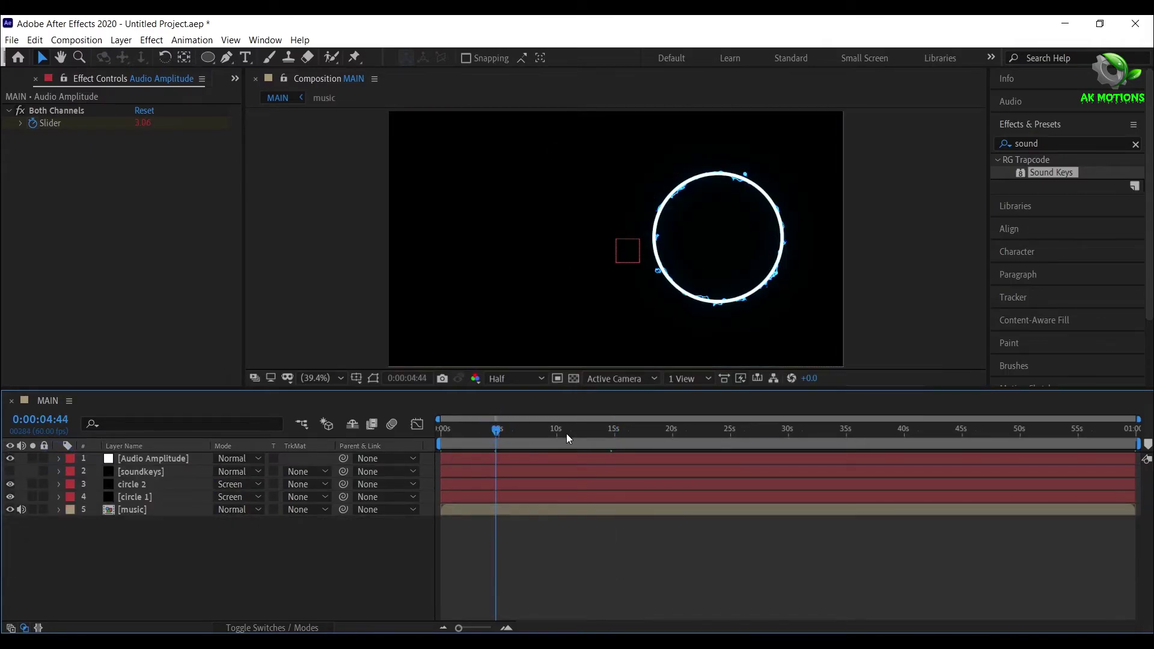
{"action": "left_click", "coordinate": [626, 430]}
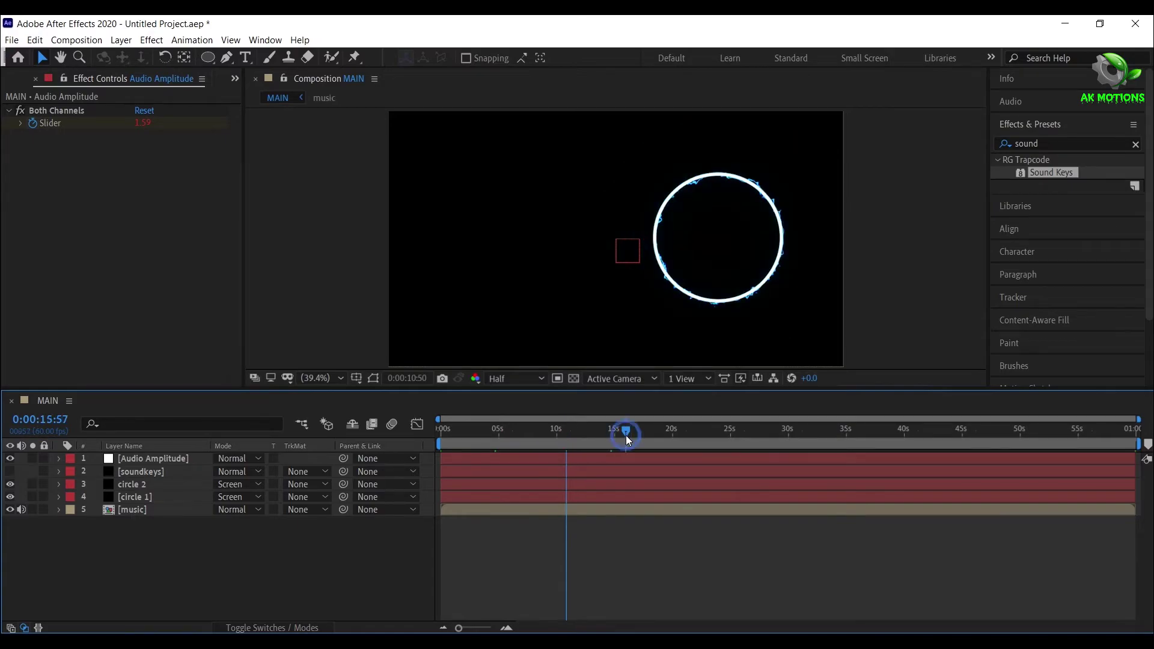
{"action": "left_click", "coordinate": [675, 432]}
{"action": "left_click", "coordinate": [744, 431]}
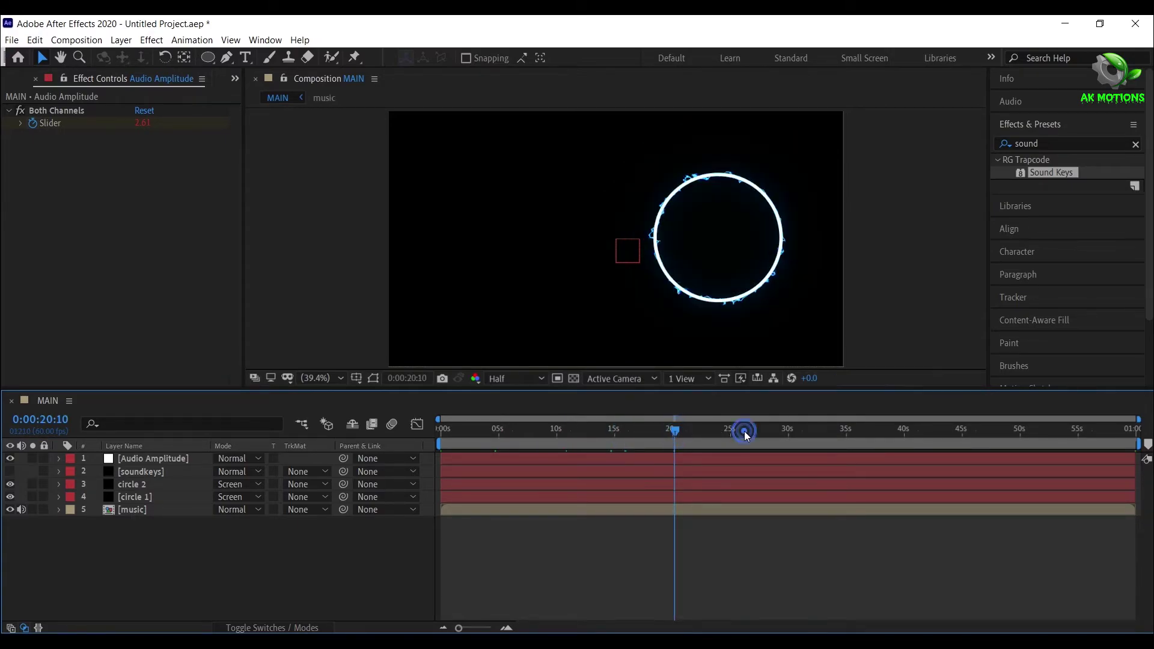
{"action": "left_click", "coordinate": [804, 433]}
{"action": "left_click", "coordinate": [864, 431]}
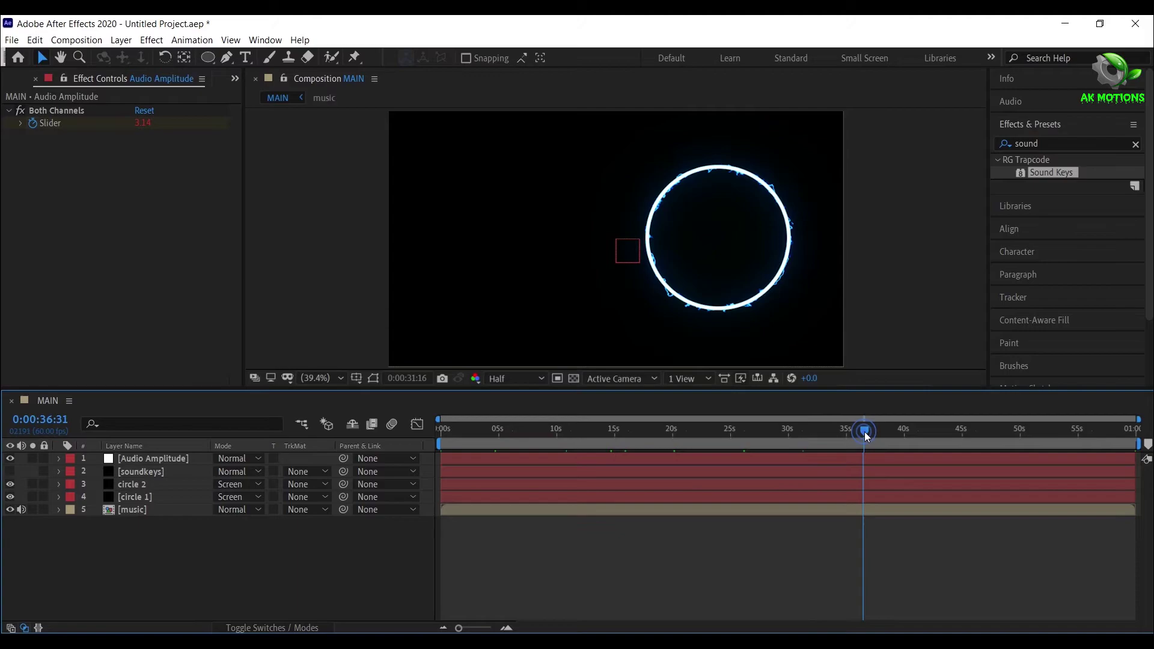
{"action": "left_click", "coordinate": [910, 431]}
{"action": "left_click", "coordinate": [958, 431]}
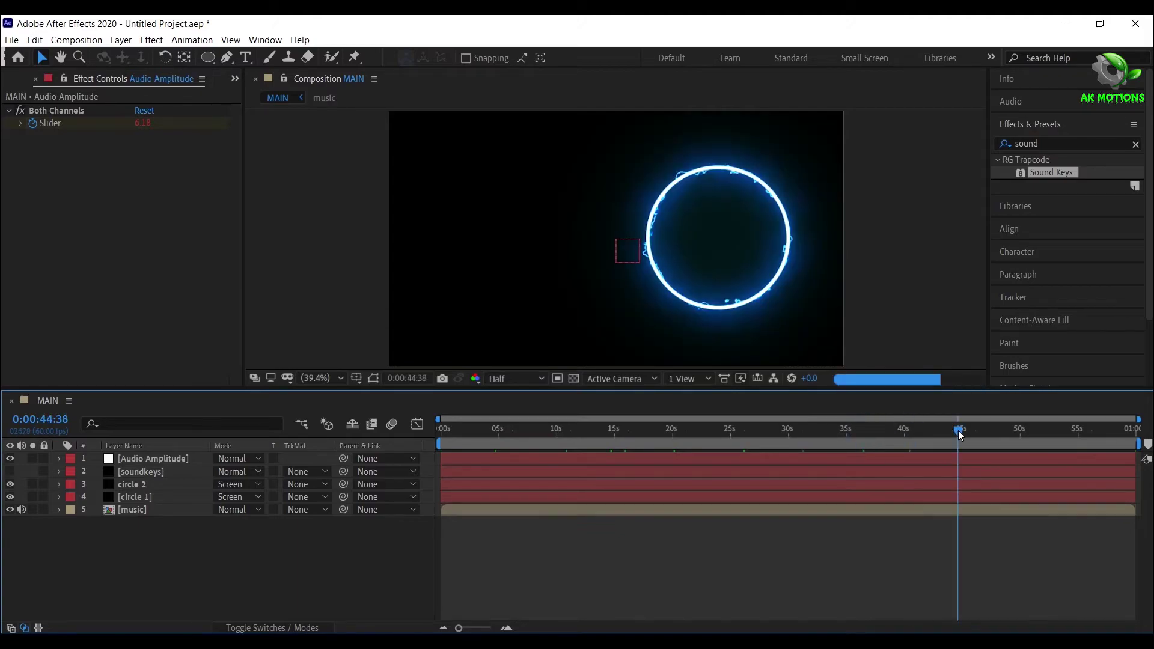
{"action": "left_click", "coordinate": [997, 433]}
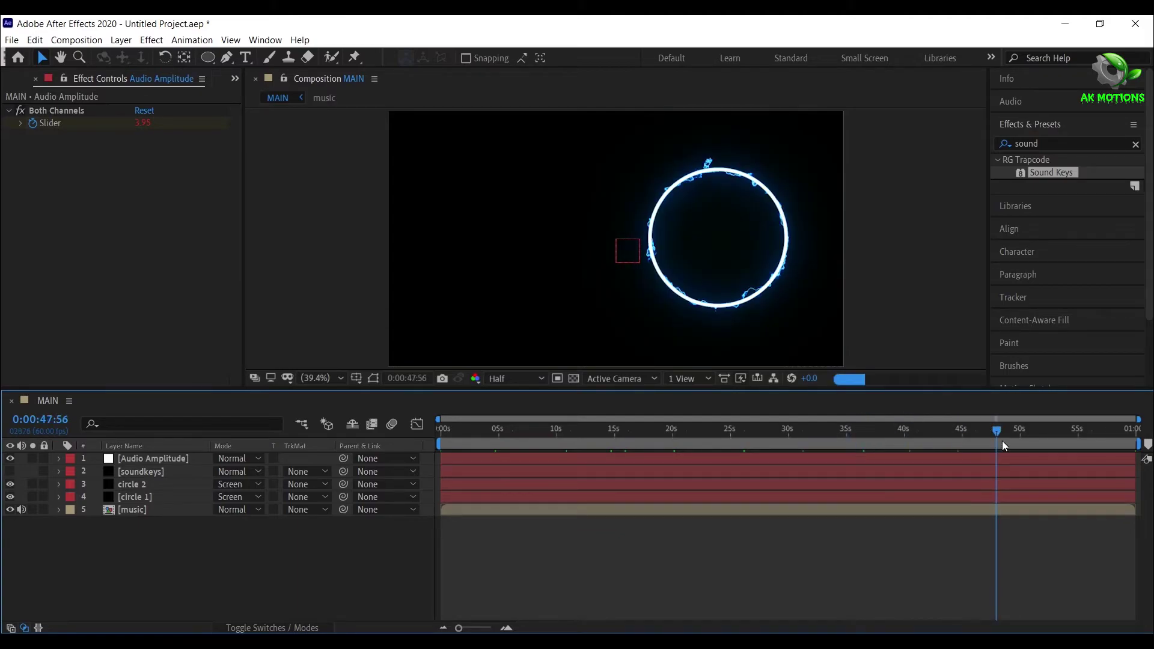
{"action": "left_click", "coordinate": [1047, 431]}
{"action": "left_click", "coordinate": [1098, 431]}
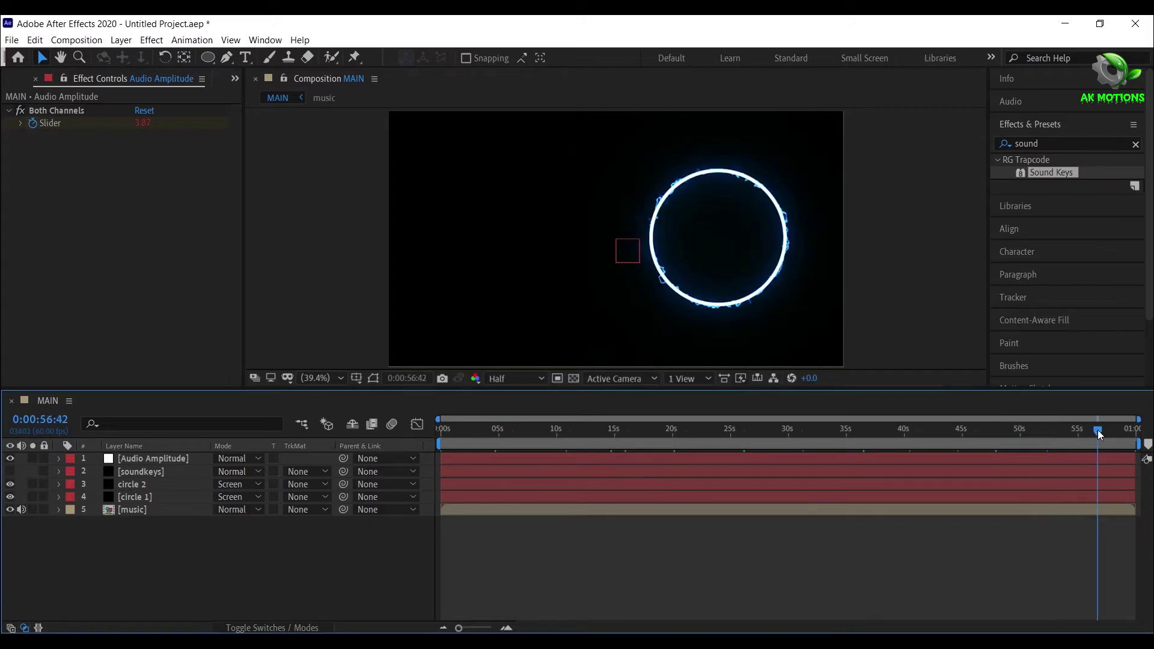
{"action": "left_click", "coordinate": [582, 488]}
{"action": "left_click", "coordinate": [146, 486]}
Set circle 1's Saber Glow Spread to 1.00
{"action": "left_click", "coordinate": [144, 501]}
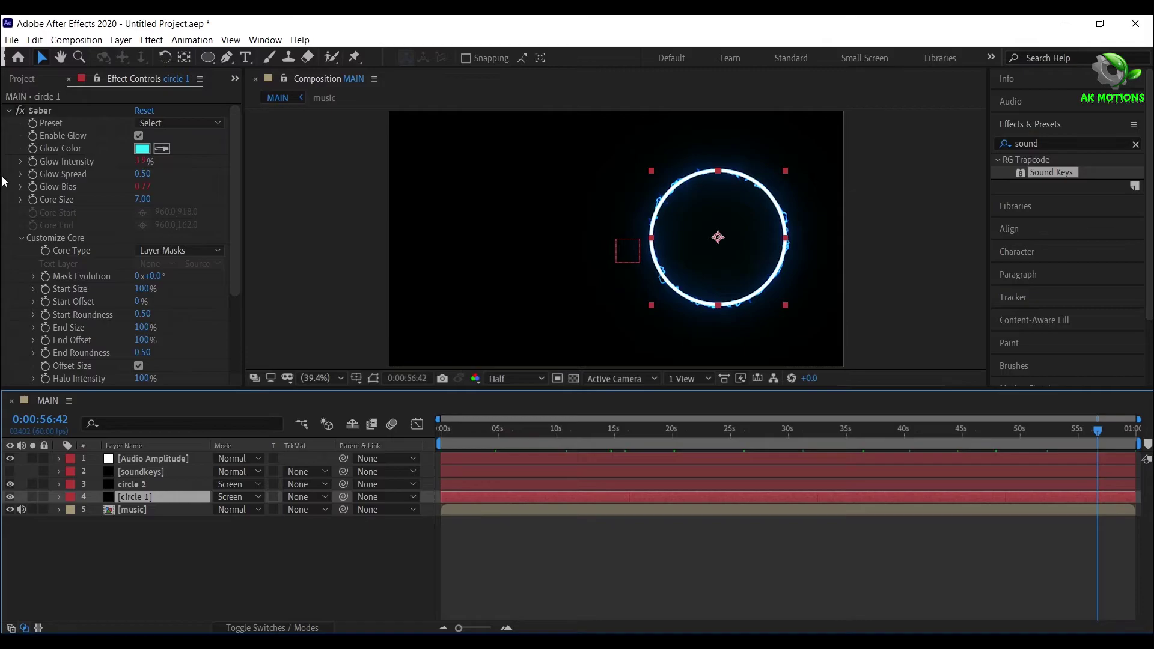
{"action": "left_click", "coordinate": [145, 173]}
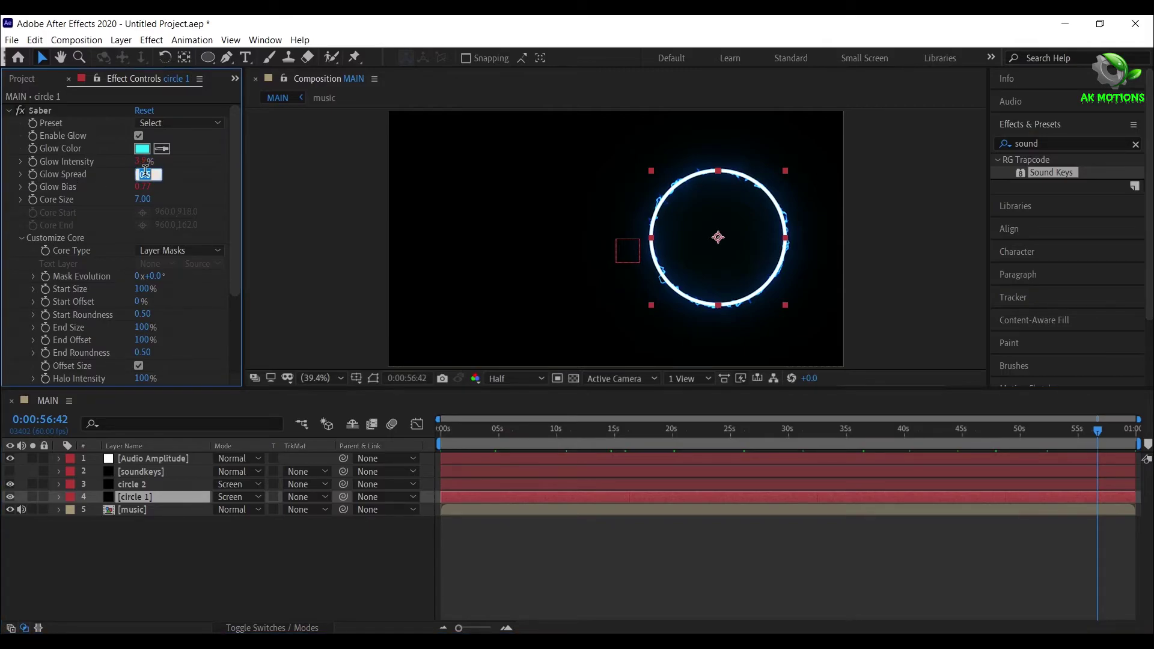
{"action": "type", "text": "1"}
{"action": "key", "text": "Return"}
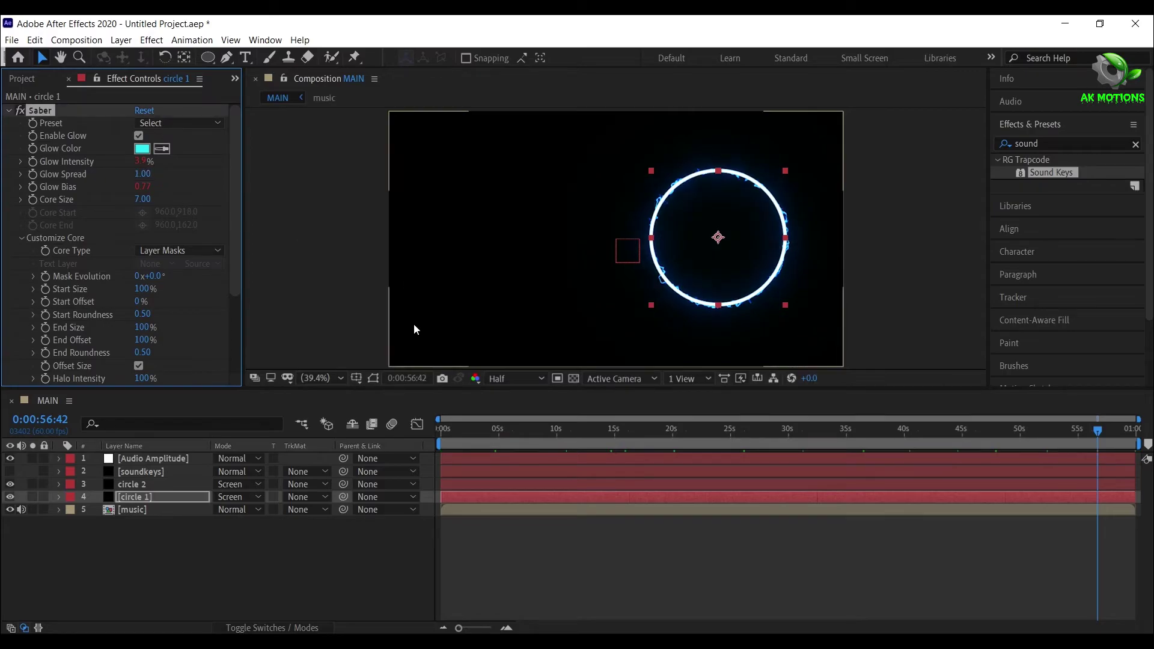
Check the pulse around 40, 22 and 15 seconds, then collapse the Saber settings
{"action": "left_click", "coordinate": [906, 430]}
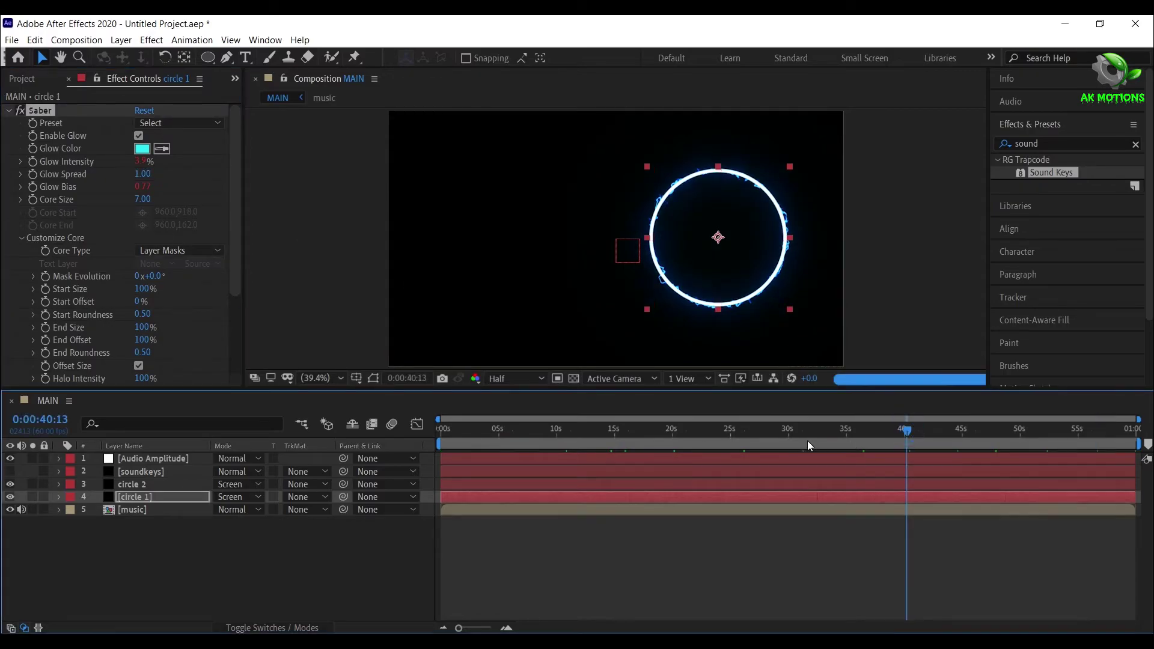
{"action": "left_click", "coordinate": [807, 441]}
{"action": "left_click", "coordinate": [700, 430]}
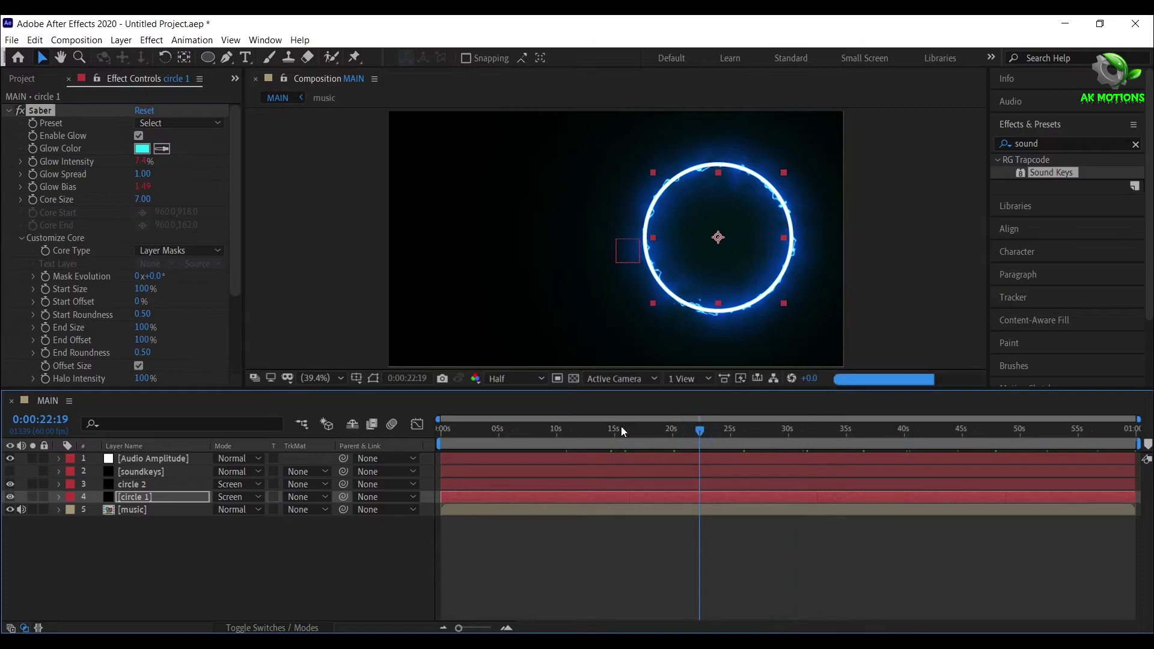
{"action": "left_click", "coordinate": [622, 428]}
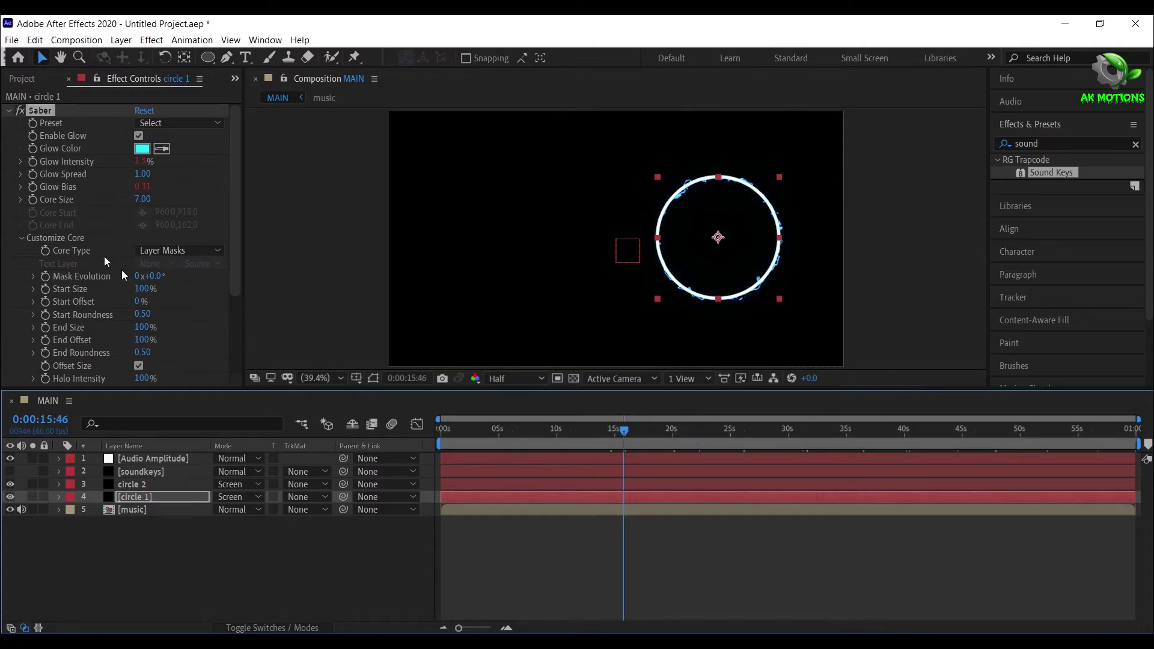
{"action": "left_click", "coordinate": [9, 112]}
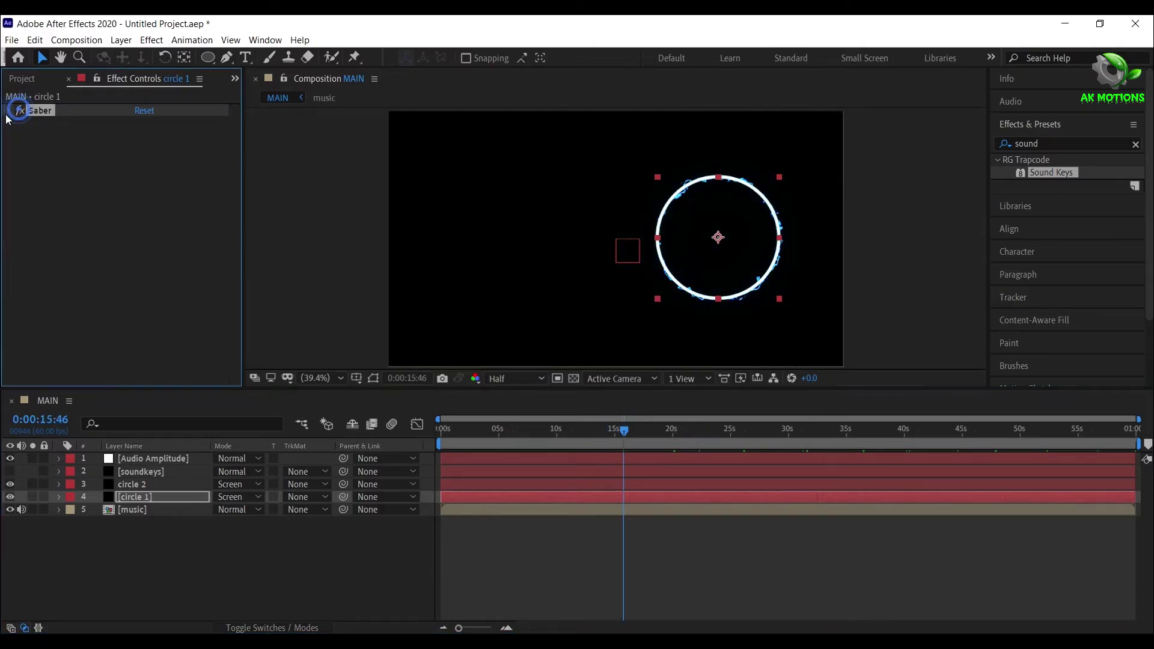
Import the Background.jpg subway image into the project
{"action": "left_click", "coordinate": [137, 551]}
{"action": "left_click", "coordinate": [24, 79]}
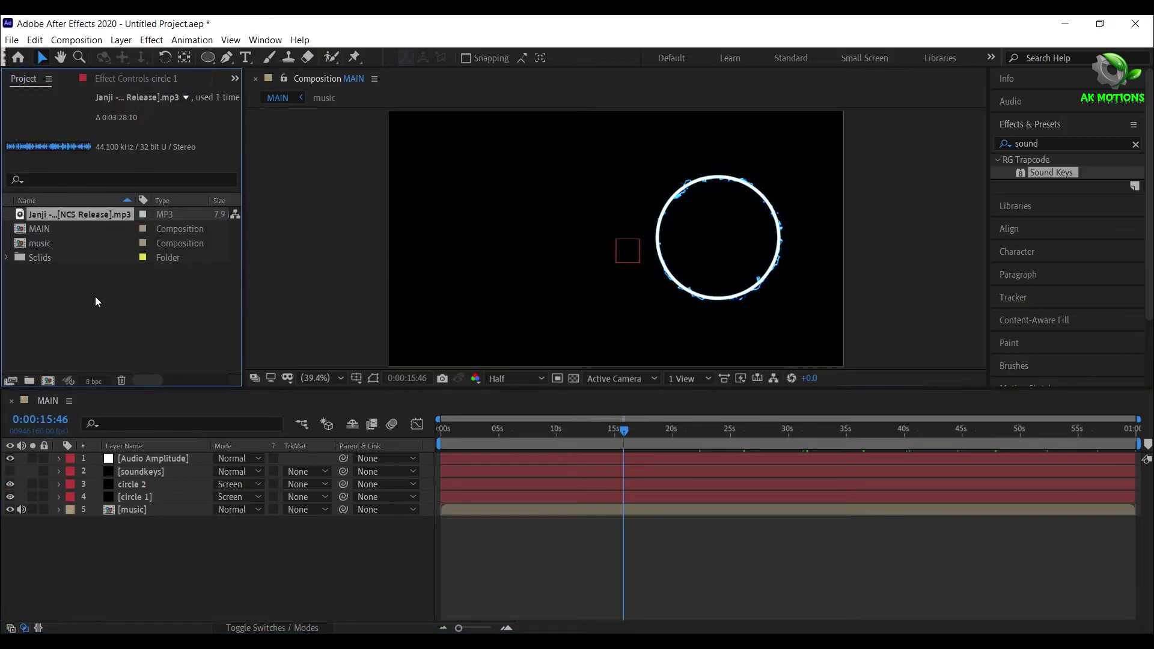
{"action": "left_click", "coordinate": [95, 297]}
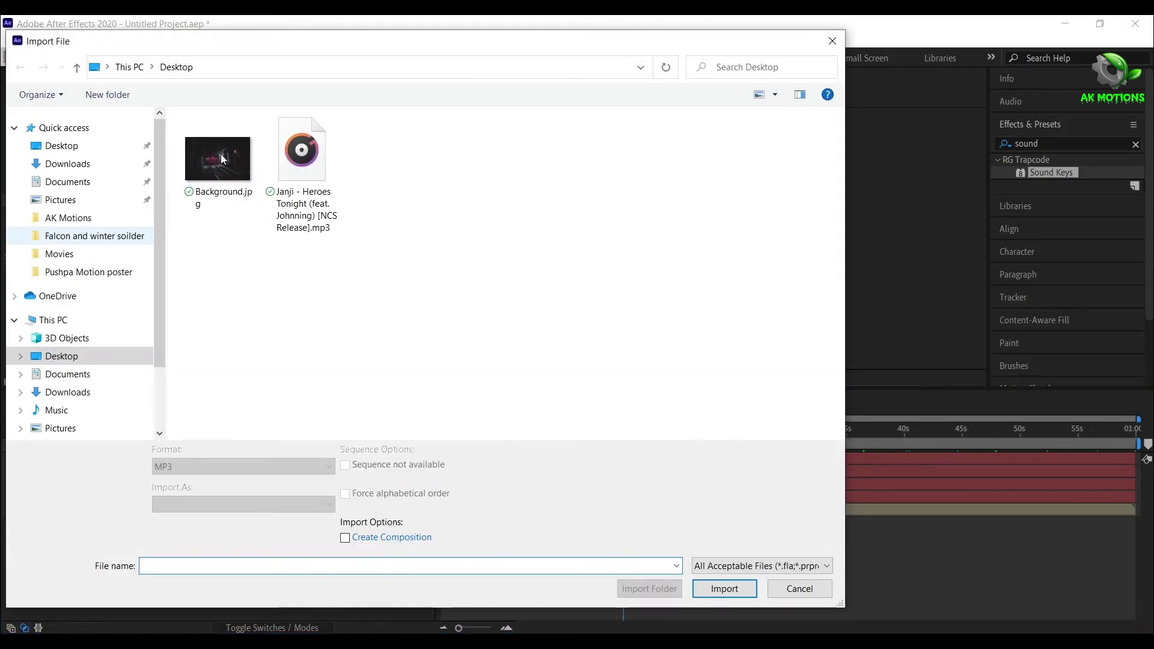
{"action": "left_click", "coordinate": [219, 158]}
{"action": "left_click", "coordinate": [725, 588]}
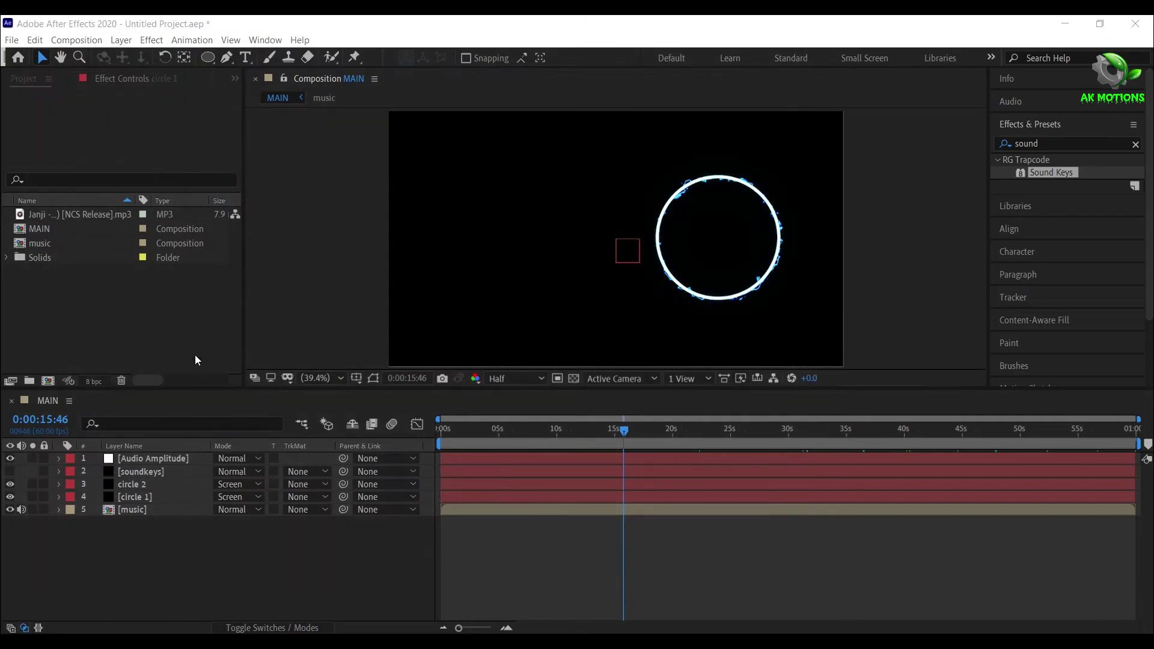
Add Background.jpg to MAIN beneath the circles, scaled to 34% and repositioned
{"action": "left_click_drag", "start_coordinate": [71, 211], "coordinate": [139, 540]}
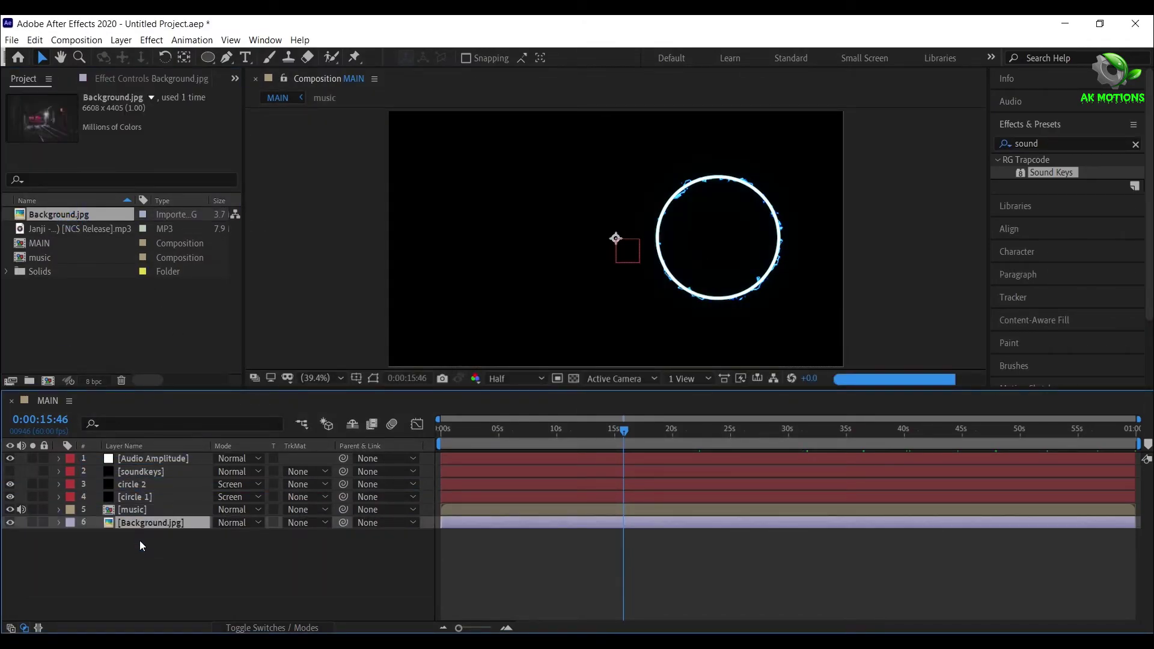
{"action": "key", "text": "s"}
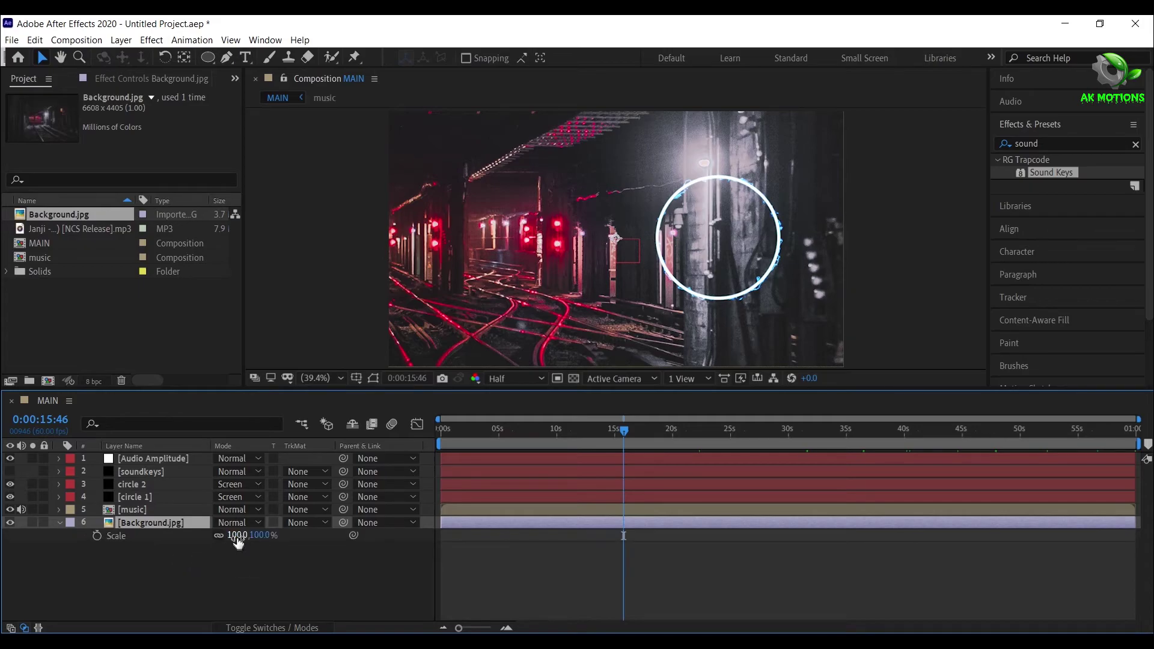
{"action": "left_click_drag", "start_coordinate": [236, 536], "coordinate": [184, 534]}
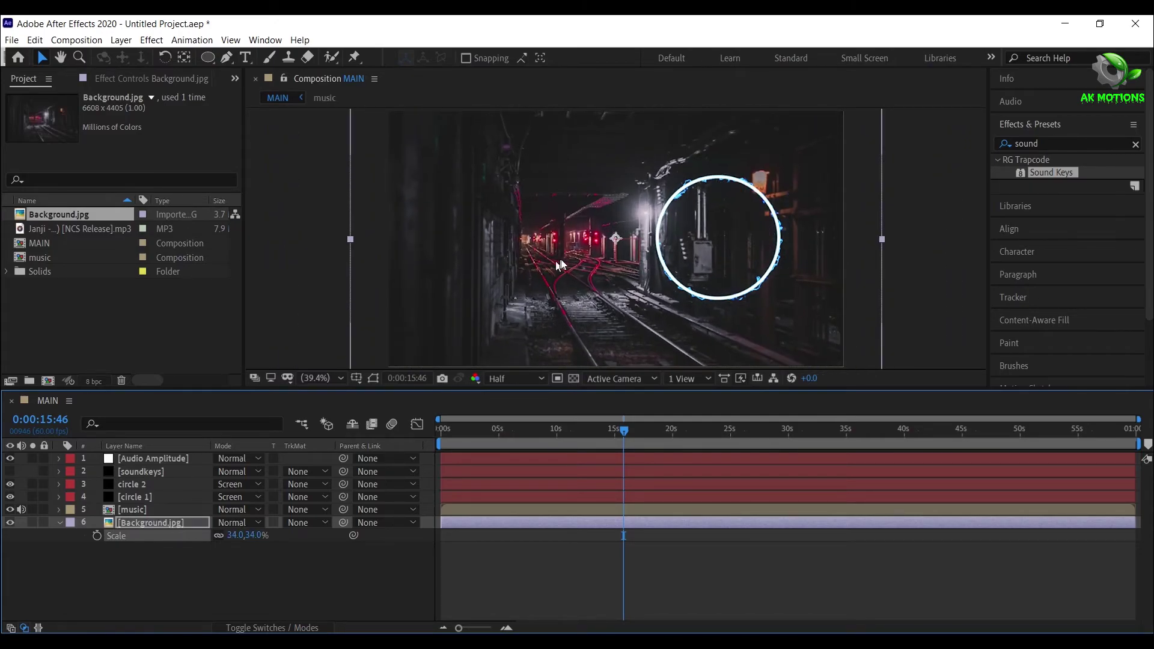
{"action": "left_click_drag", "start_coordinate": [560, 265], "coordinate": [557, 297]}
Lower the Background.jpg layer's Opacity to 30% to darken the subway photo
{"action": "left_click", "coordinate": [60, 523]}
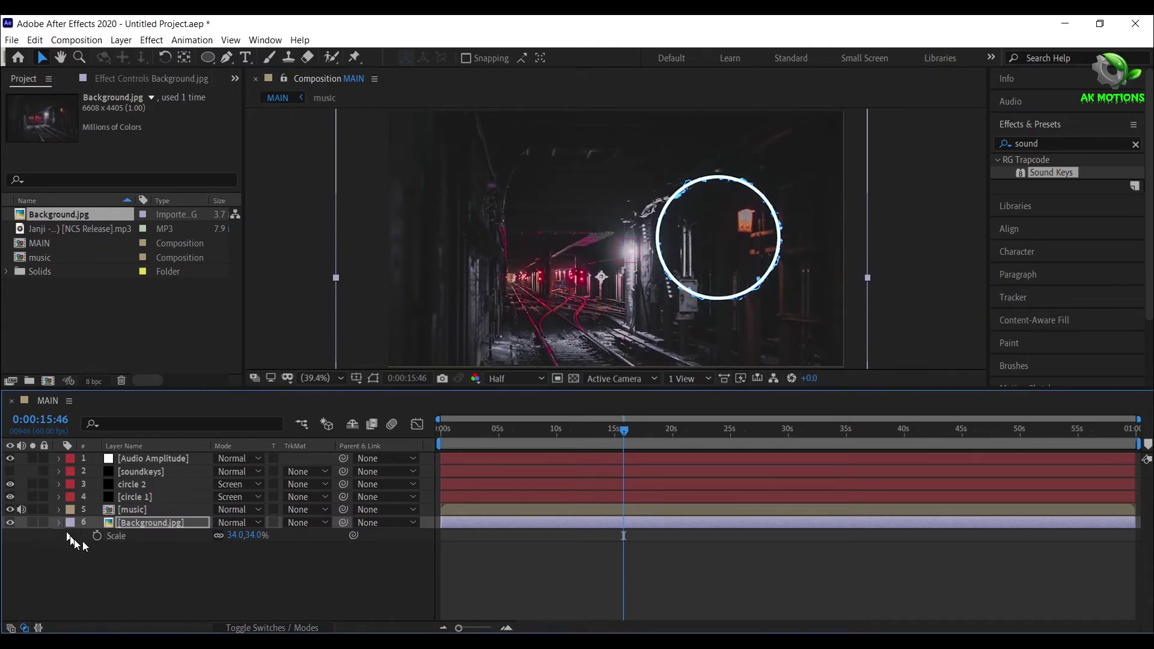
{"action": "left_click", "coordinate": [154, 523]}
{"action": "key", "text": "t"}
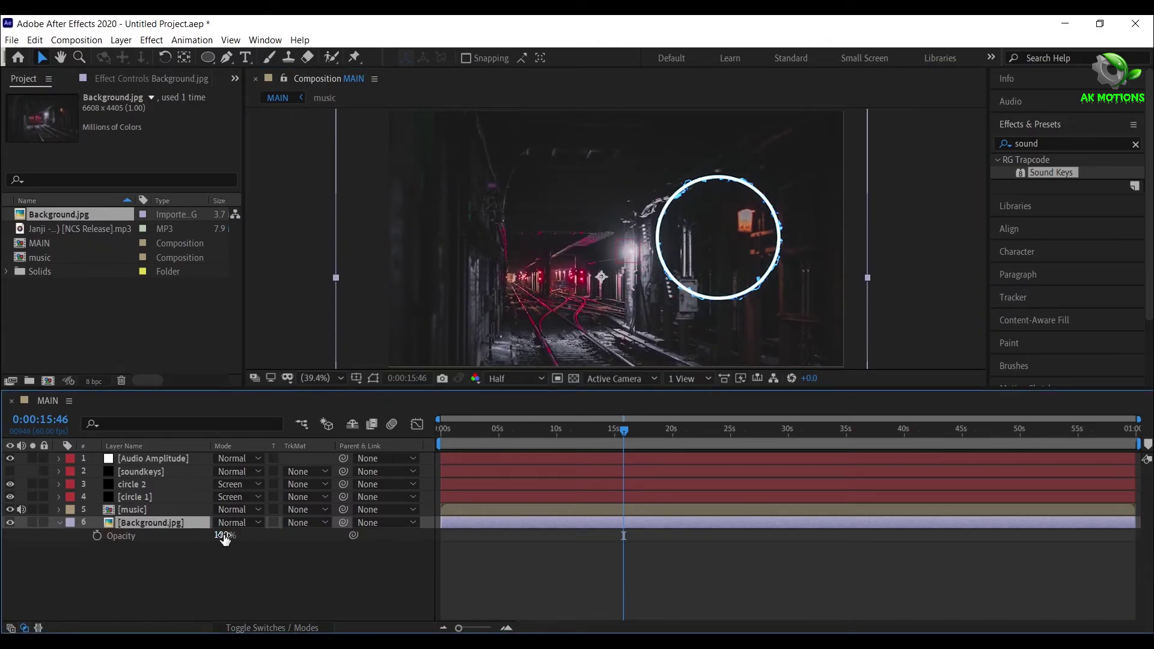
{"action": "left_click", "coordinate": [224, 535]}
{"action": "type", "text": "30"}
{"action": "key", "text": "Return"}
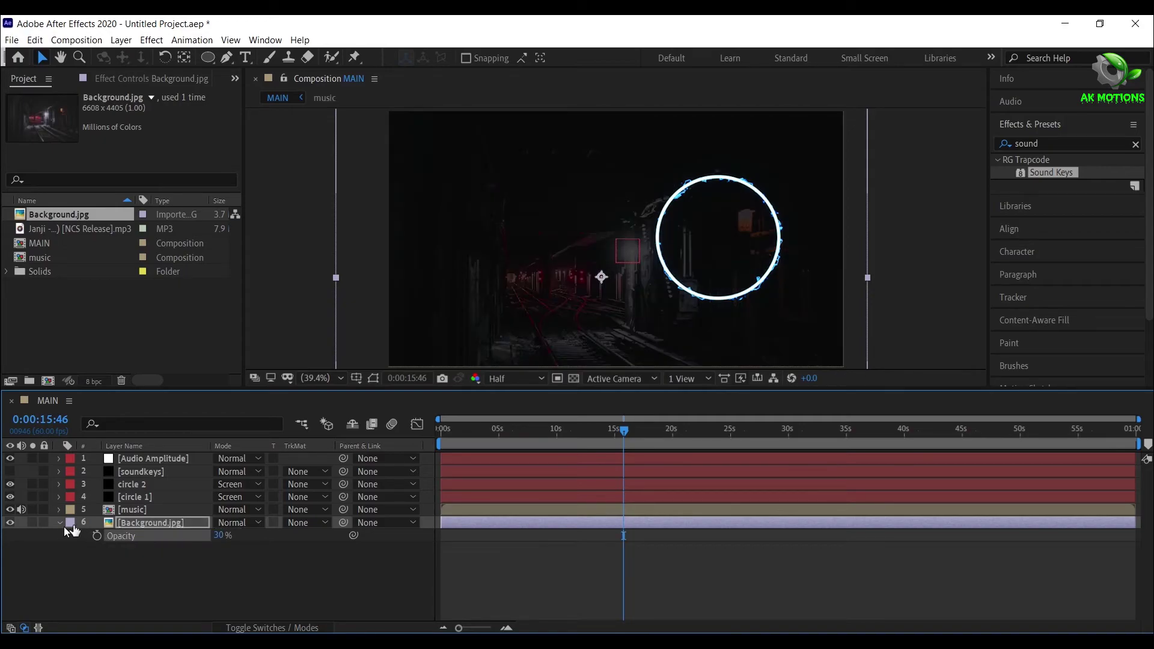
{"action": "left_click", "coordinate": [58, 523]}
{"action": "left_click", "coordinate": [104, 579]}
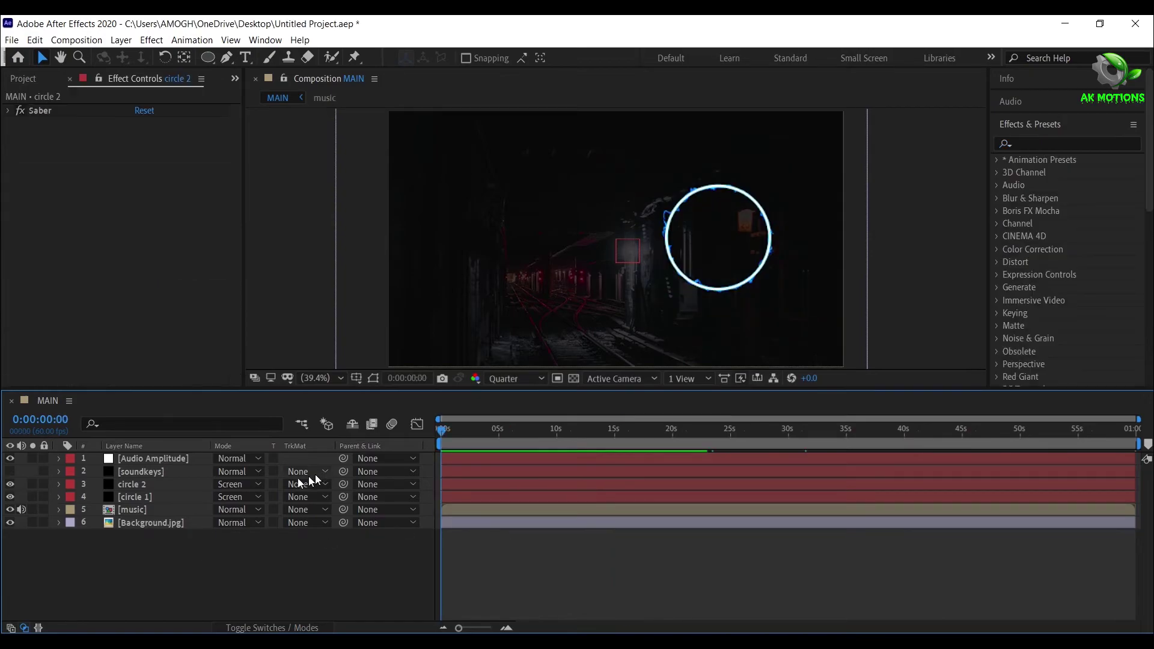
Apply the Glow effect from Effects & Presets to circle 2
{"action": "left_click", "coordinate": [169, 485]}
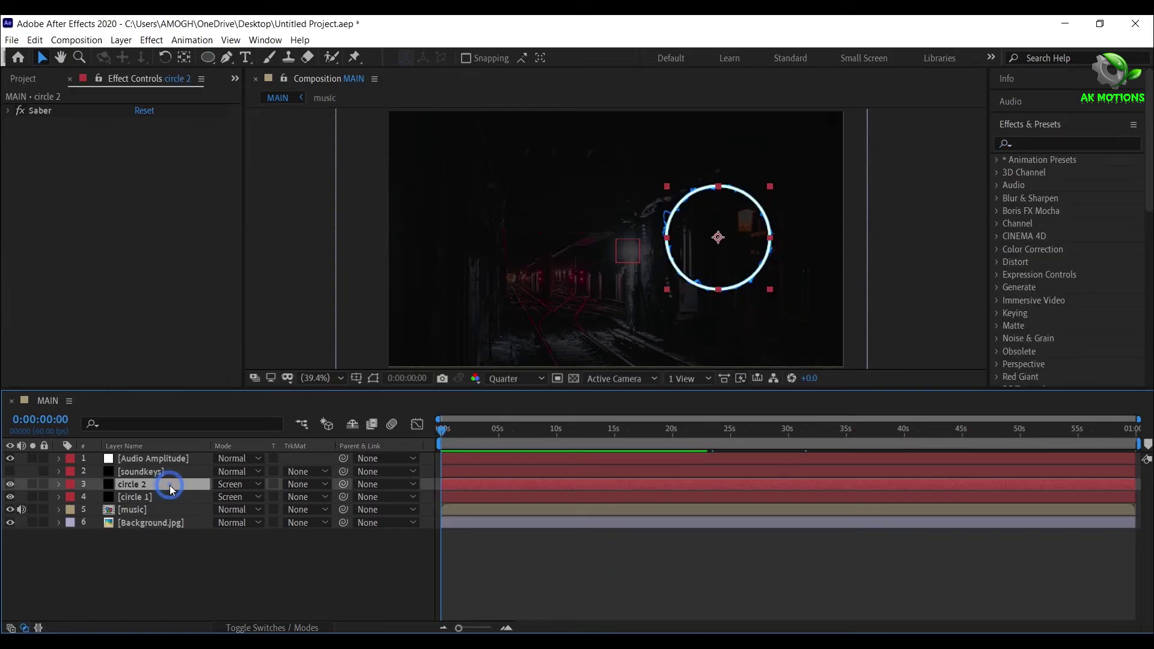
{"action": "left_click", "coordinate": [1031, 143]}
{"action": "type", "text": "glo"}
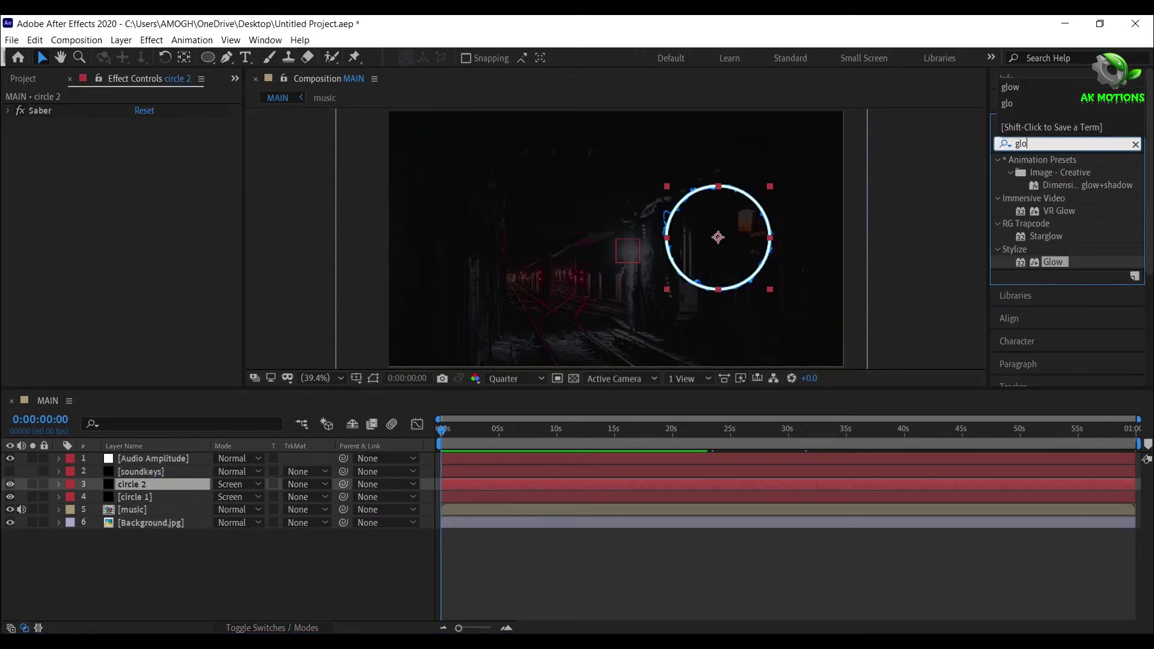
{"action": "type", "text": "w"}
{"action": "double_click", "coordinate": [1052, 263]}
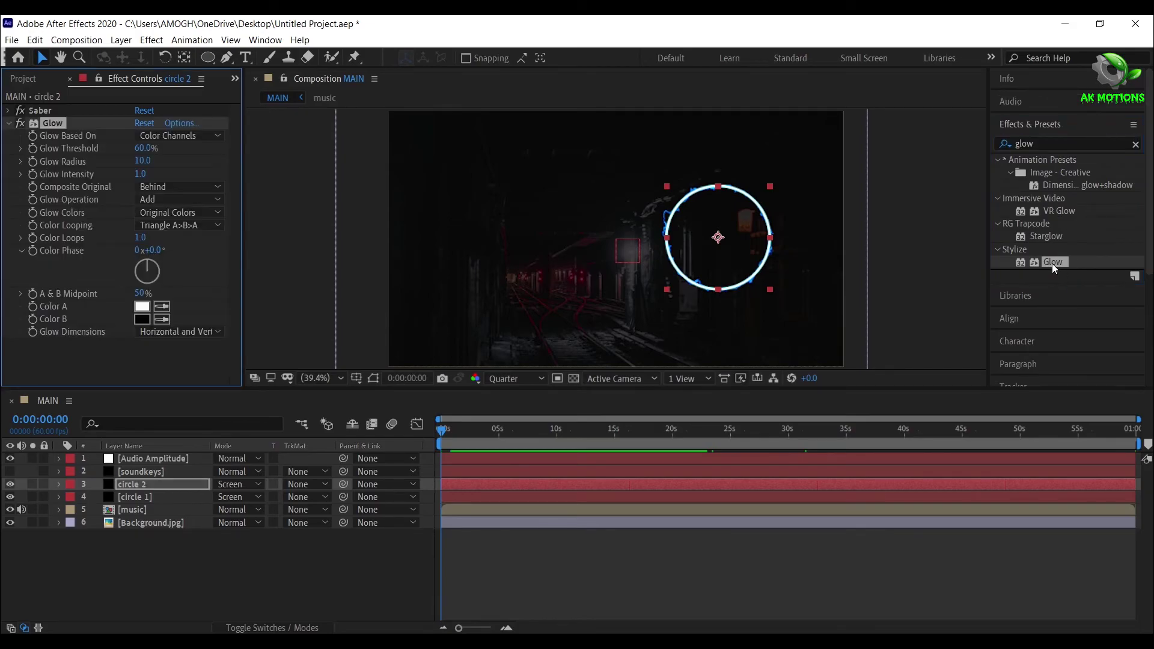
Set circle 2's Glow Threshold to 50% and Glow Radius to 200
{"action": "left_click", "coordinate": [143, 148]}
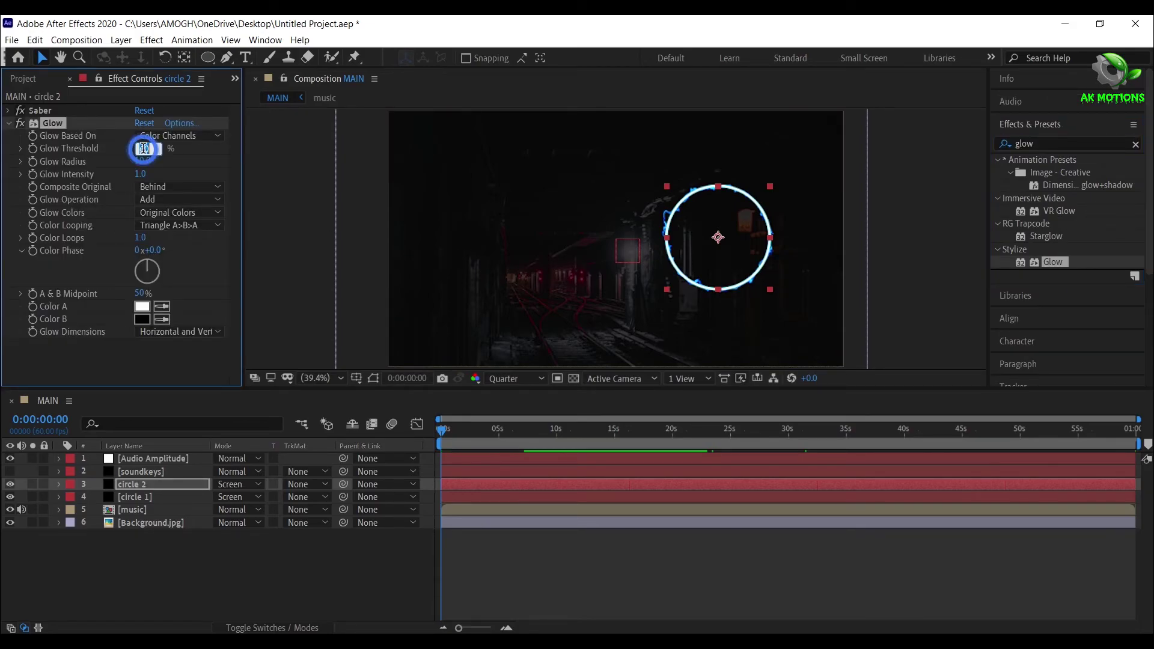
{"action": "type", "text": "50"}
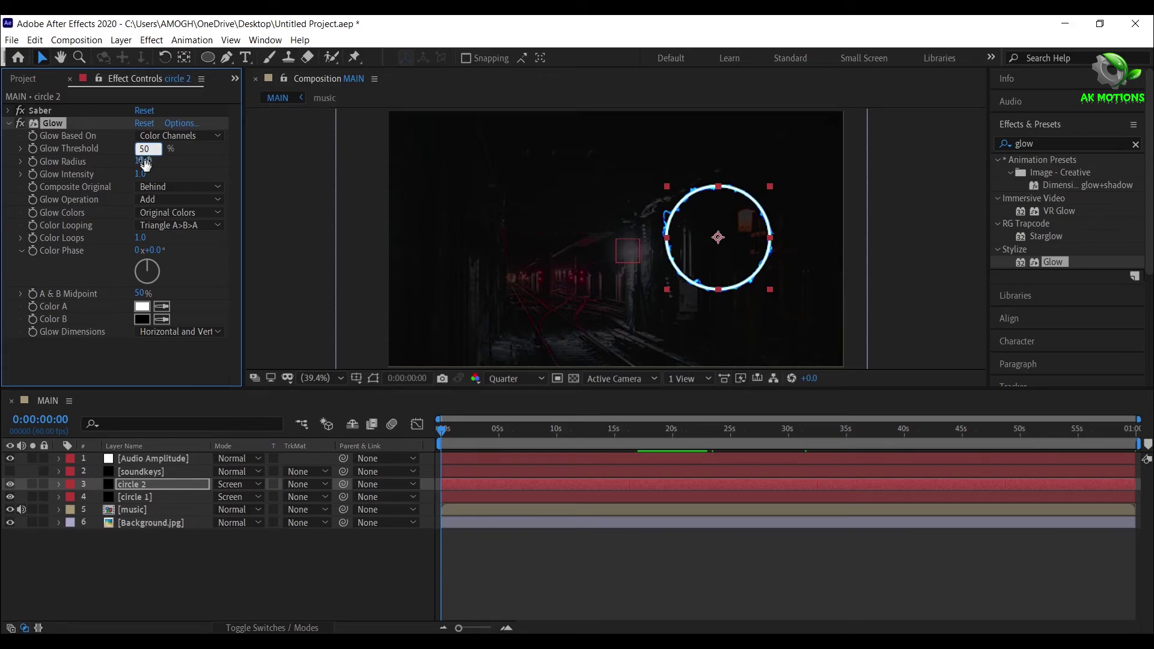
{"action": "key", "text": "Return"}
{"action": "left_click", "coordinate": [144, 161]}
{"action": "type", "text": "2"}
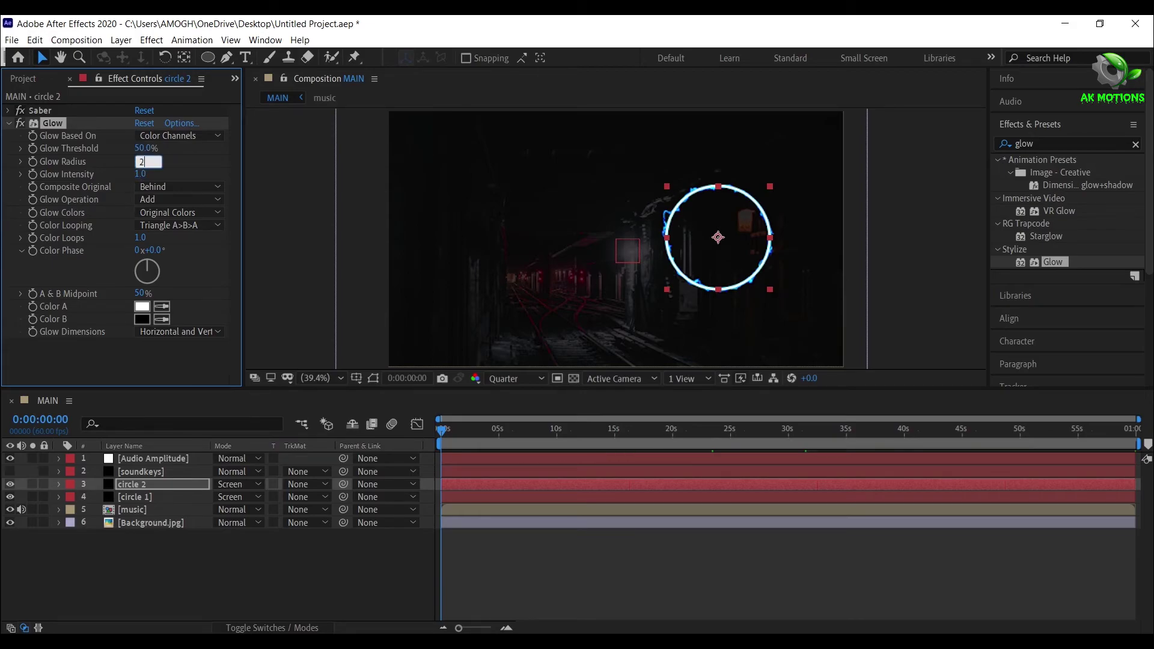
{"action": "key", "text": "Return"}
Paste the copied Glow effect onto circle 1 and change its Glow Radius to 100
{"action": "left_click", "coordinate": [135, 497]}
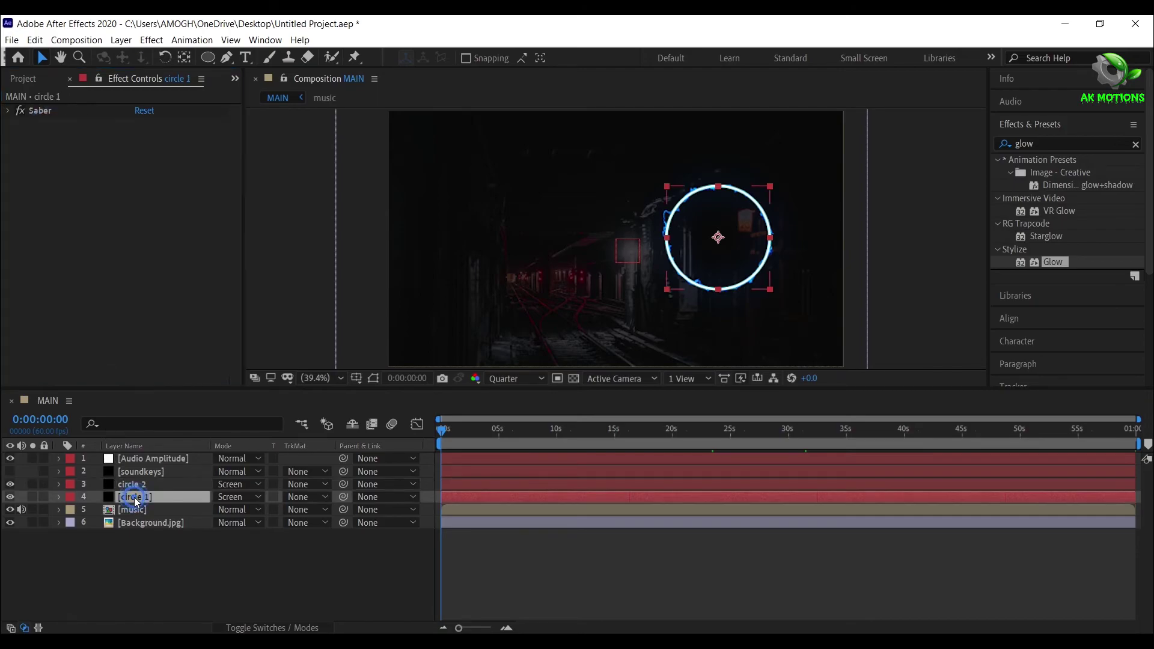
{"action": "left_click", "coordinate": [81, 257]}
{"action": "key", "text": "ctrl+v"}
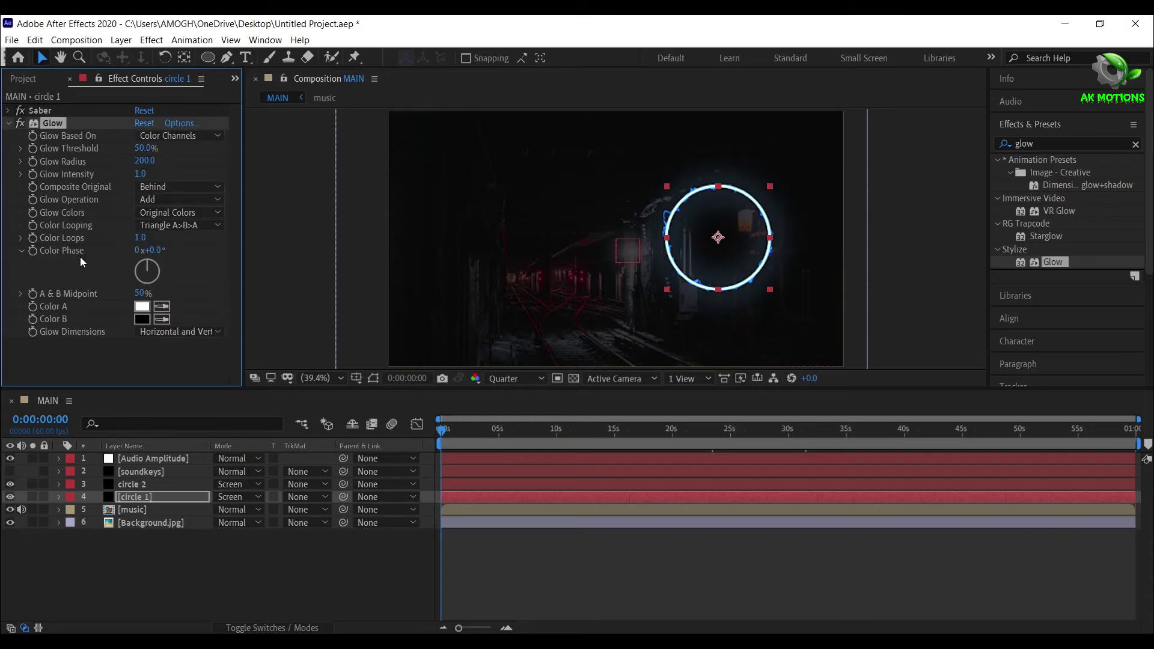
{"action": "left_click", "coordinate": [145, 160]}
{"action": "type", "text": "100"}
{"action": "key", "text": "Return"}
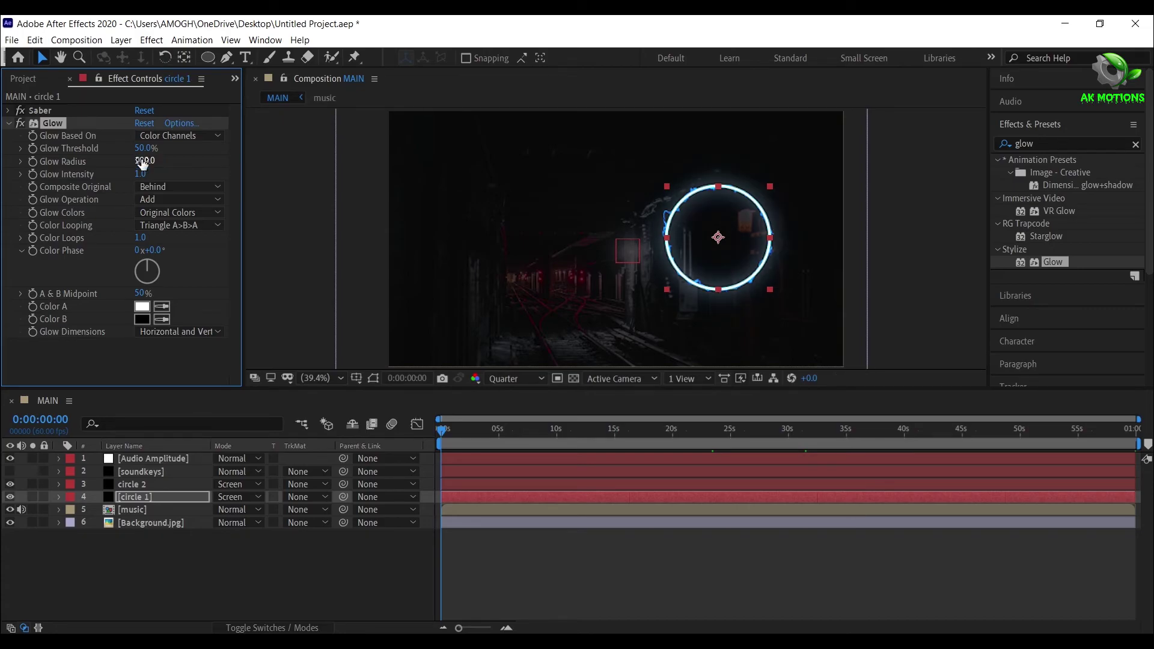
{"action": "left_click", "coordinate": [9, 122]}
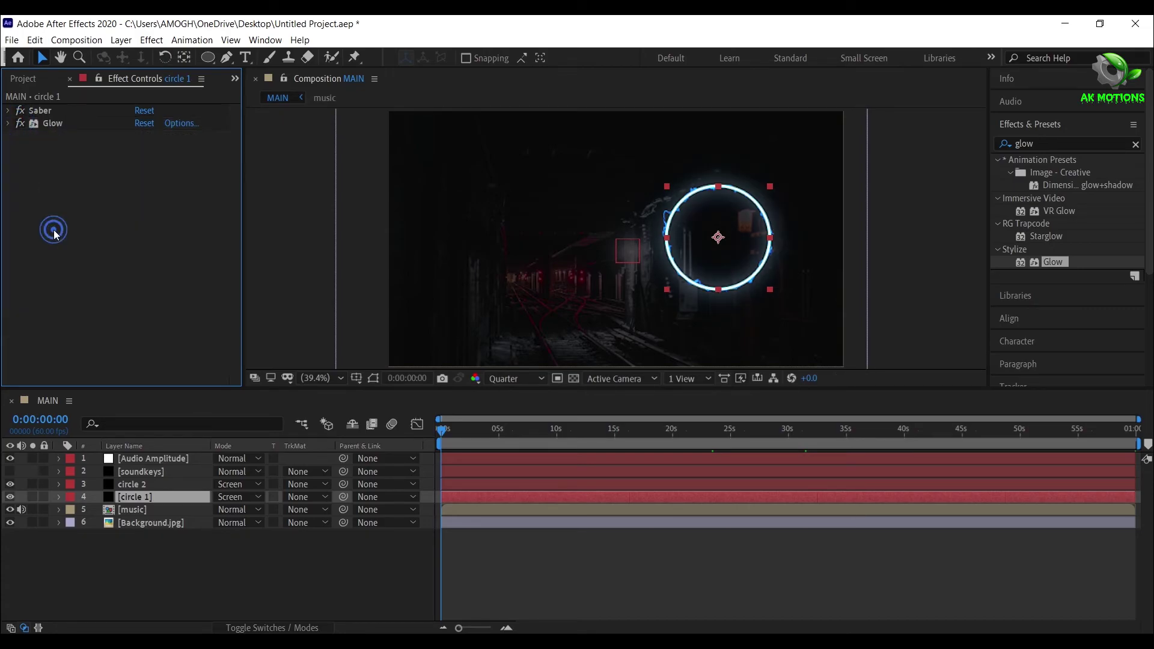
{"action": "left_click", "coordinate": [258, 581]}
{"action": "left_click", "coordinate": [463, 431]}
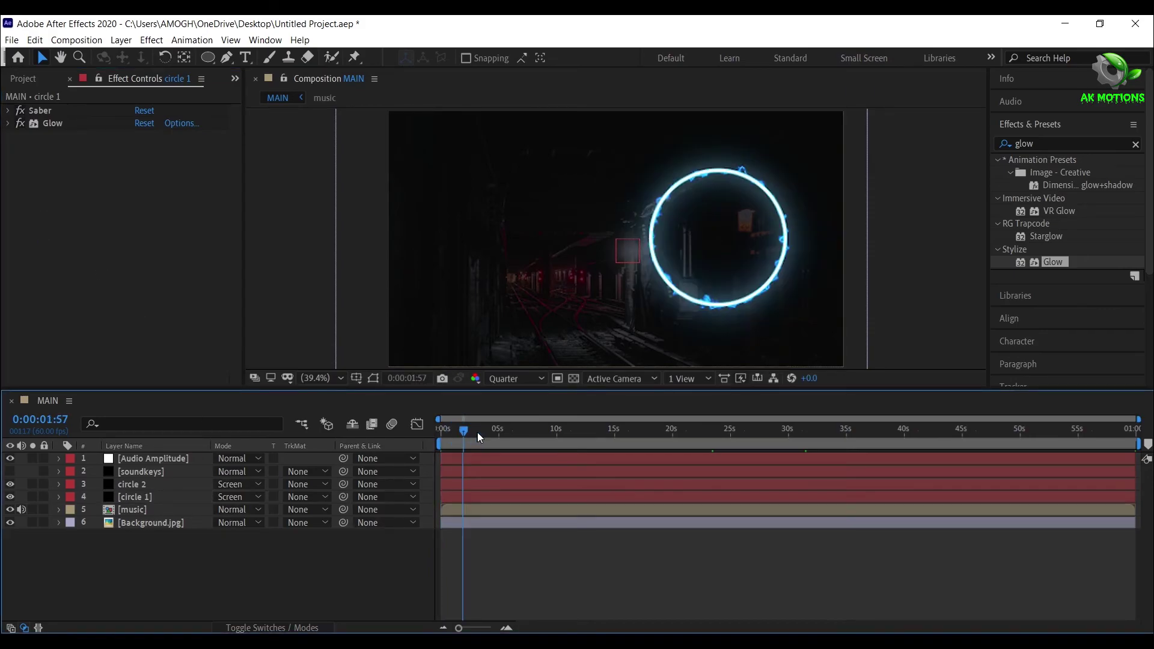
{"action": "left_click_drag", "start_coordinate": [477, 431], "coordinate": [1142, 432]}
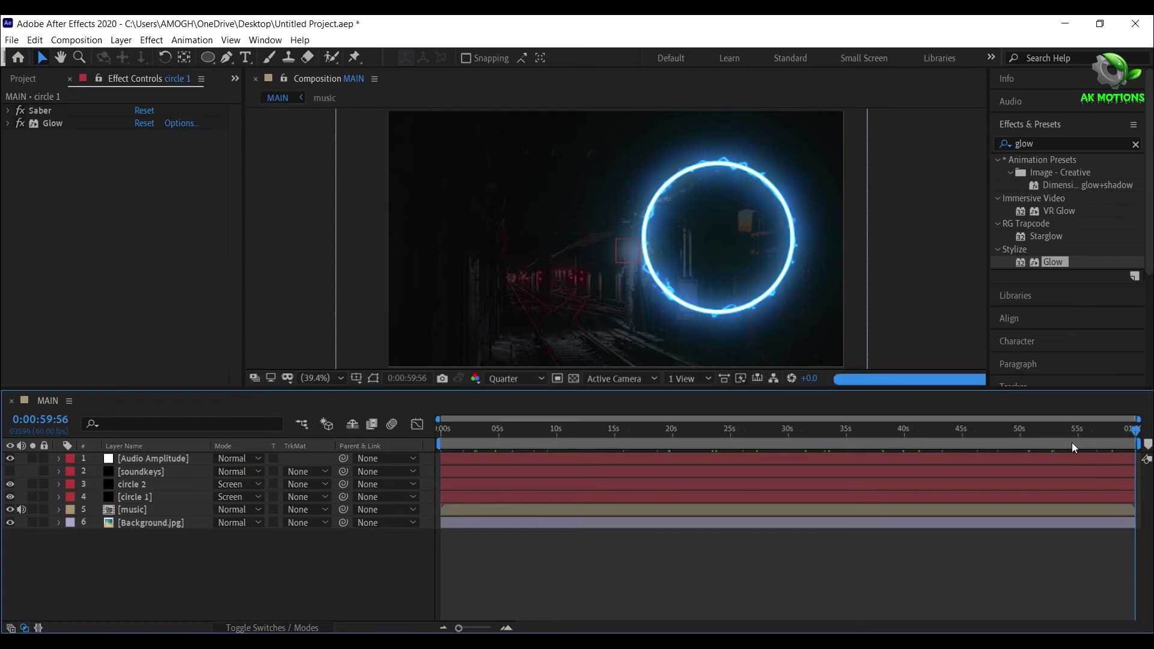
{"action": "left_click_drag", "start_coordinate": [1073, 442], "coordinate": [291, 614]}
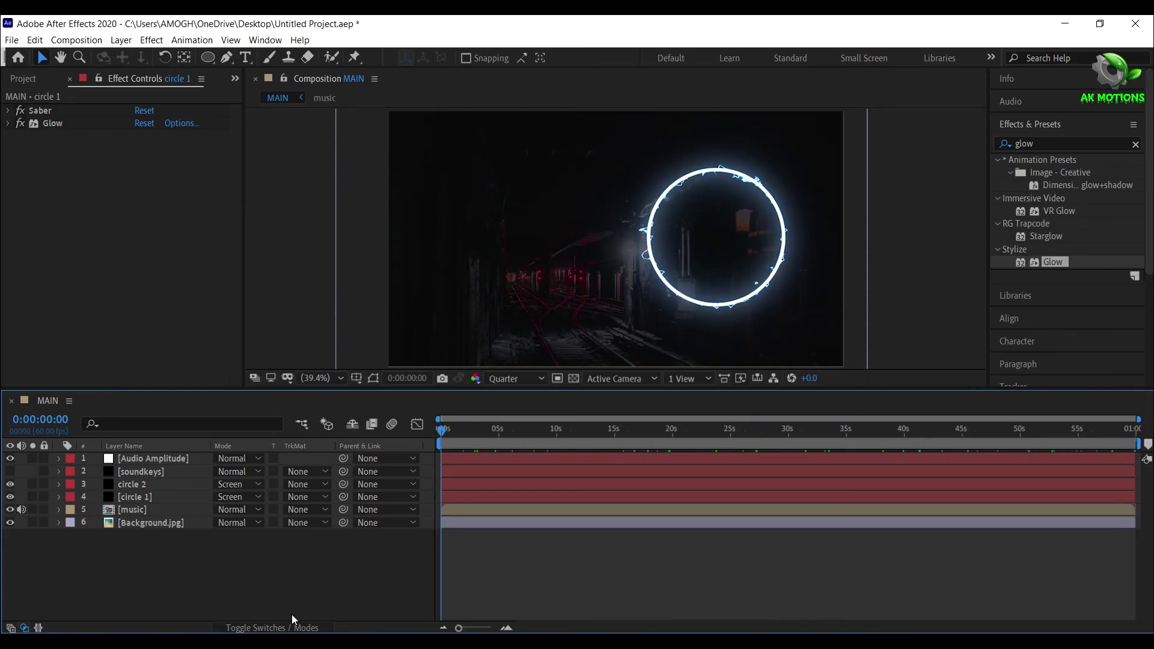